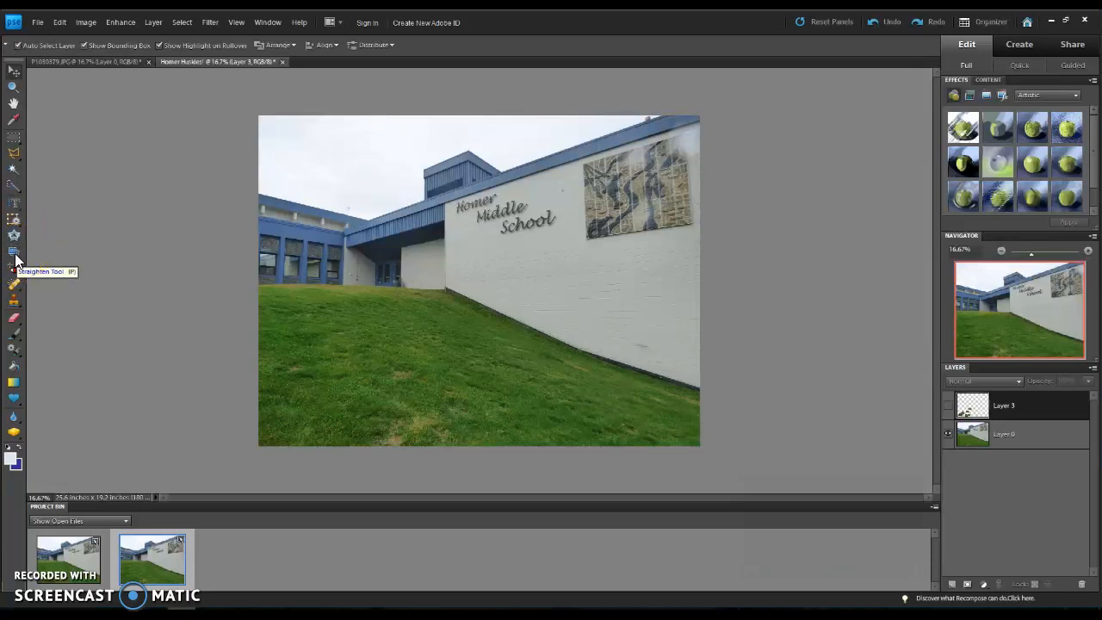
Step: Add the horizontal text "Go Huskies!" on the white wall below the Homer Middle School lettering
left_click(14, 207)
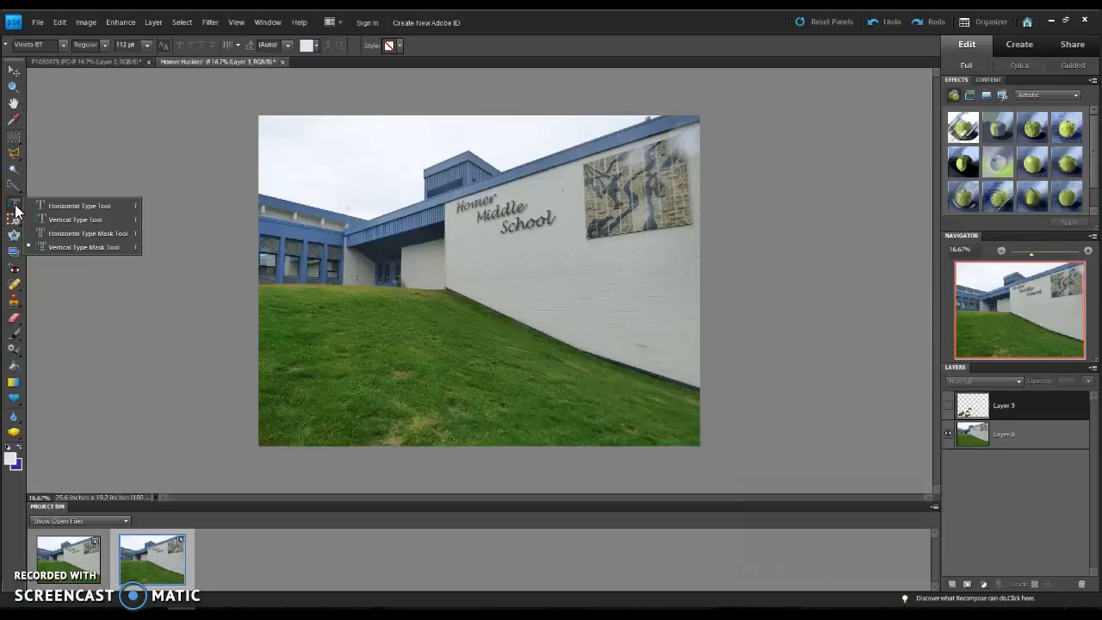
left_click(47, 205)
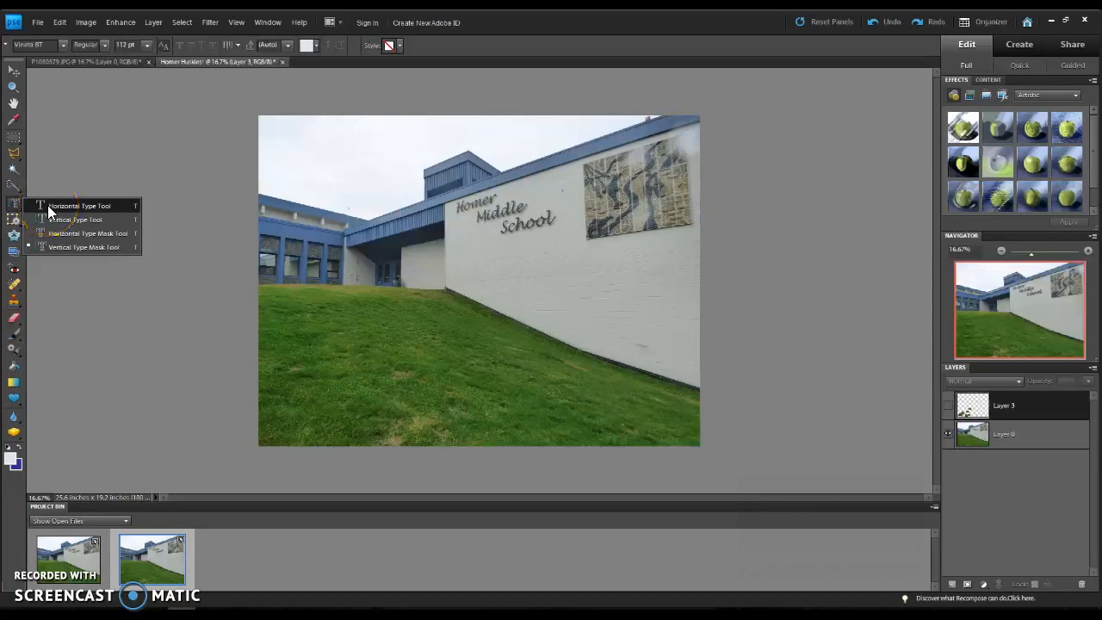
left_click(55, 210)
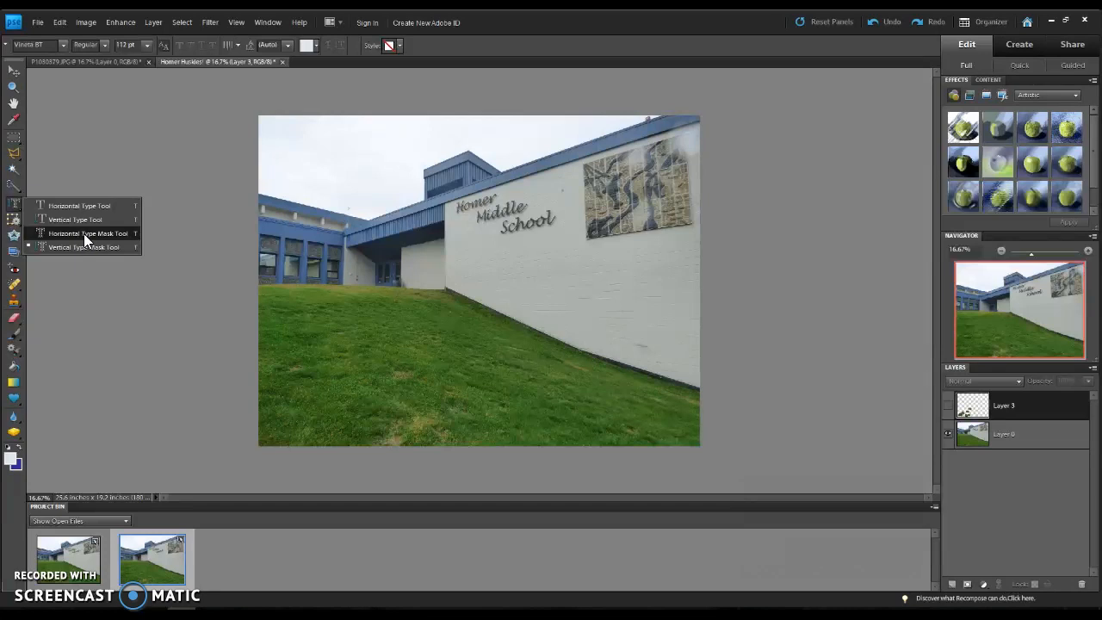
left_click(76, 210)
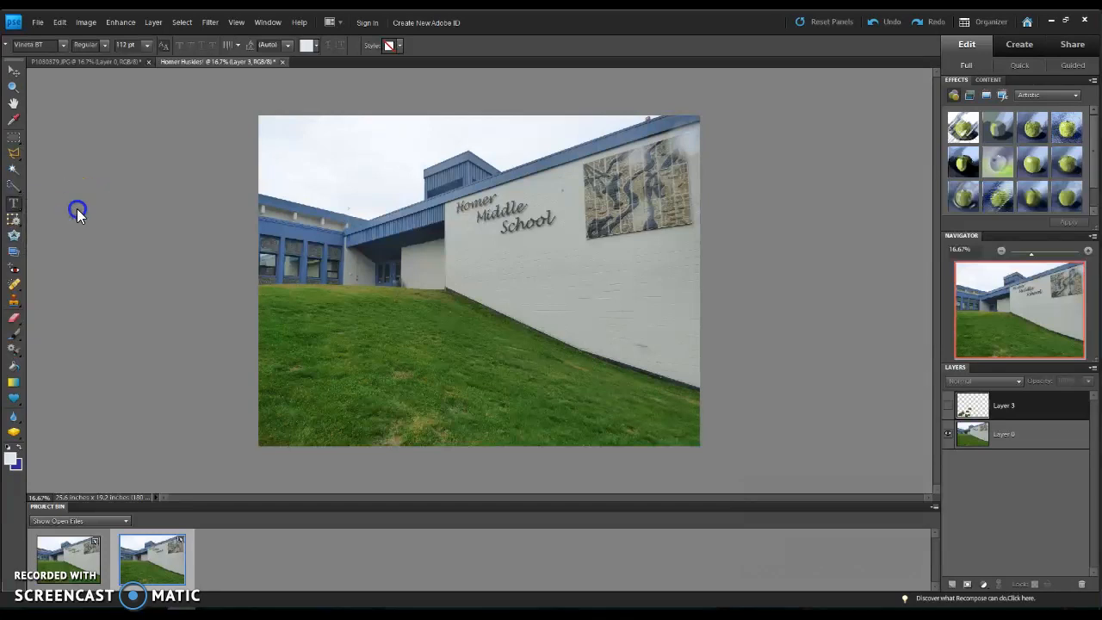
left_click(453, 254)
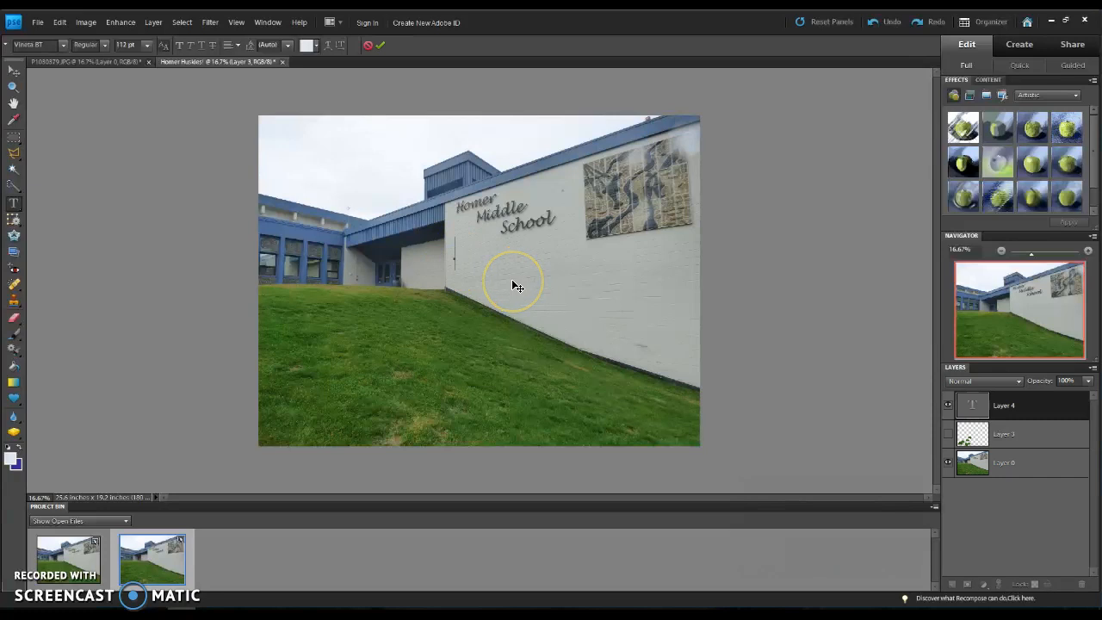
type("Go Huskies!")
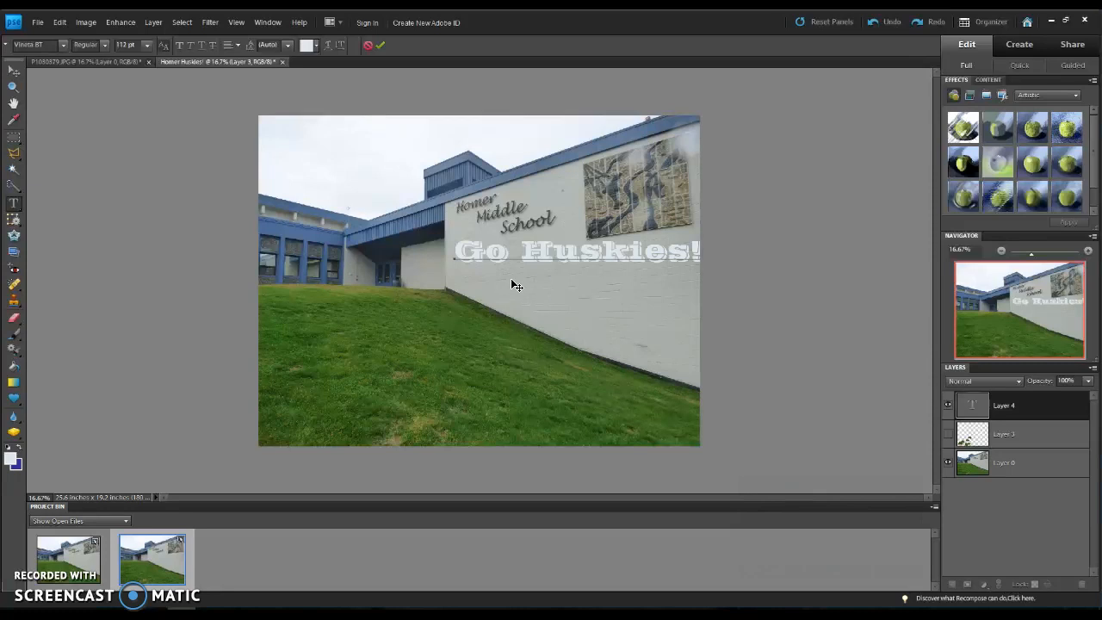
Step: Set the font size of the whole "Go Huskies!" text to 100 pt, keeping the Vineta BT font
triple_click(542, 249)
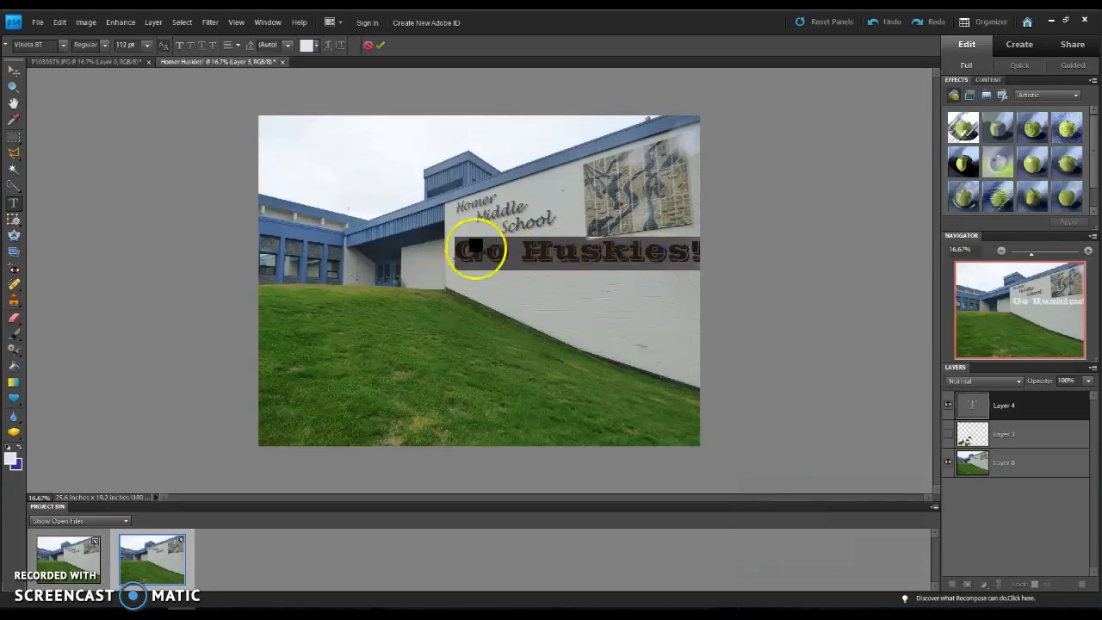
left_click(62, 47)
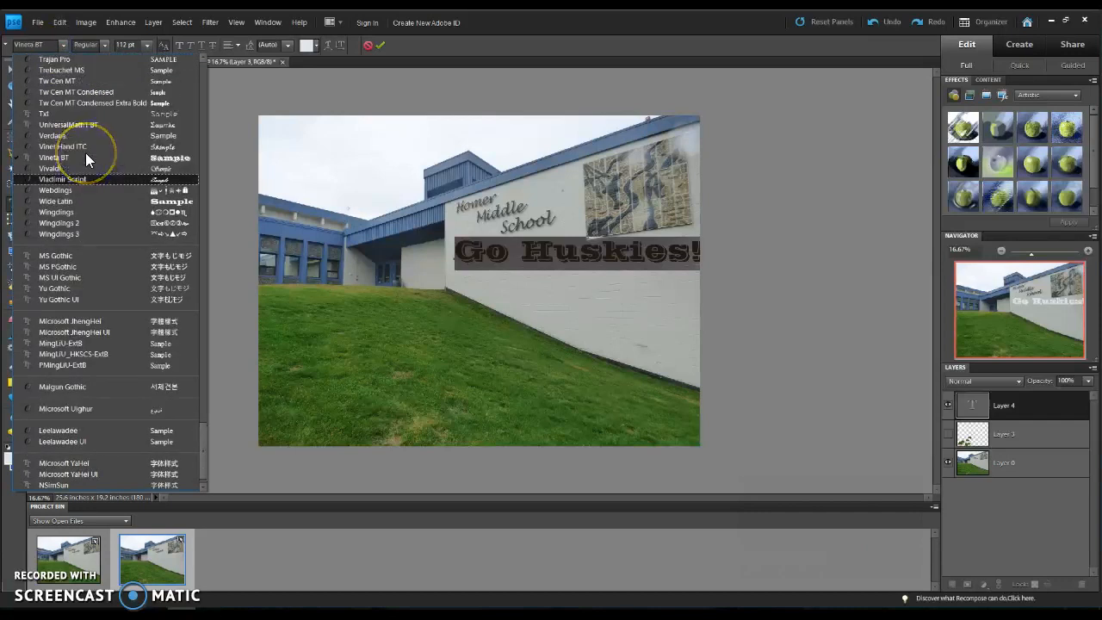
scroll(86, 153, "up", 2)
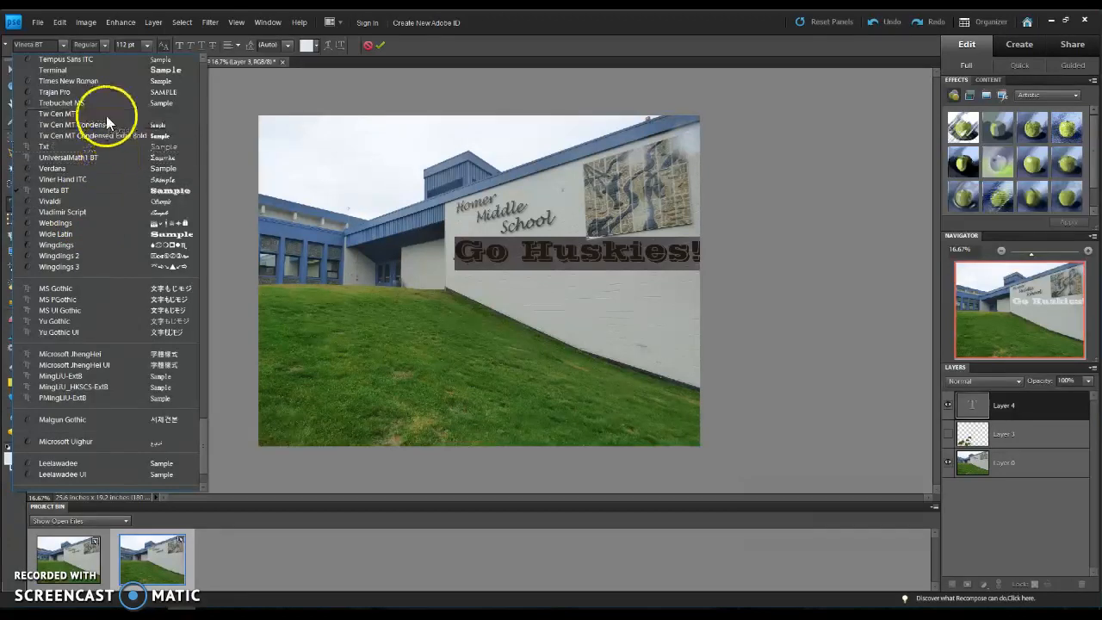
left_click(101, 48)
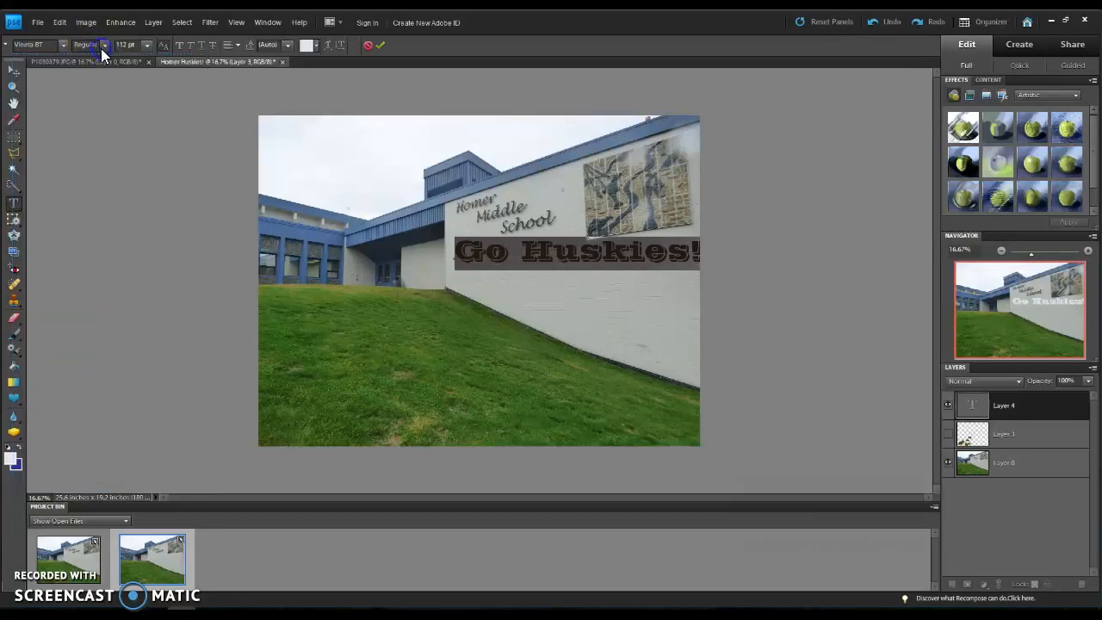
left_click(148, 46)
left_click(134, 47)
left_click(145, 46)
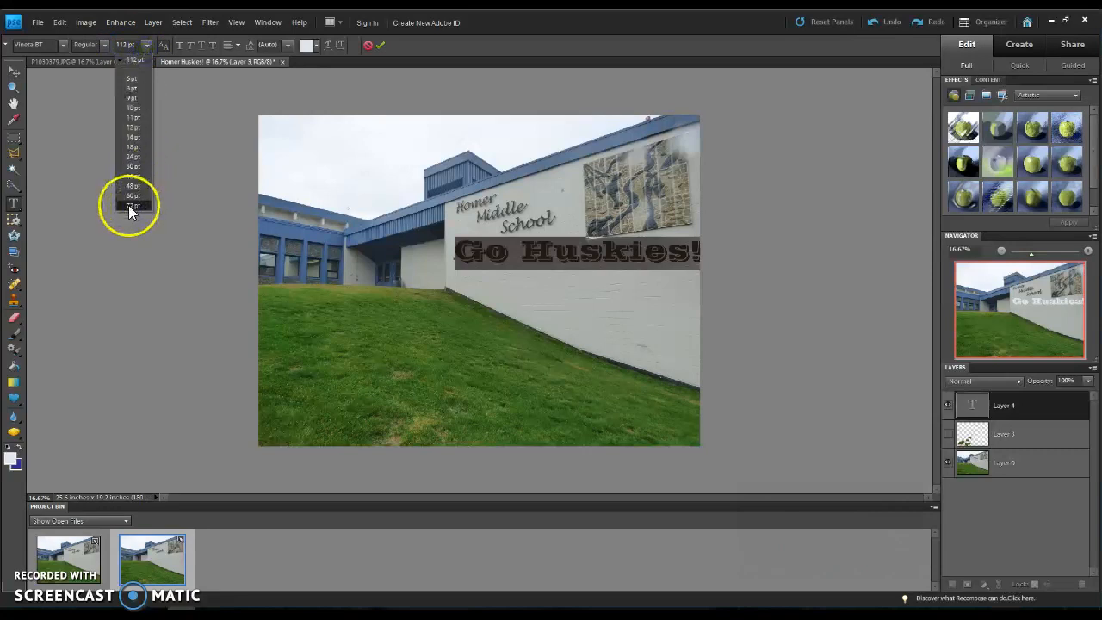
left_click(125, 47)
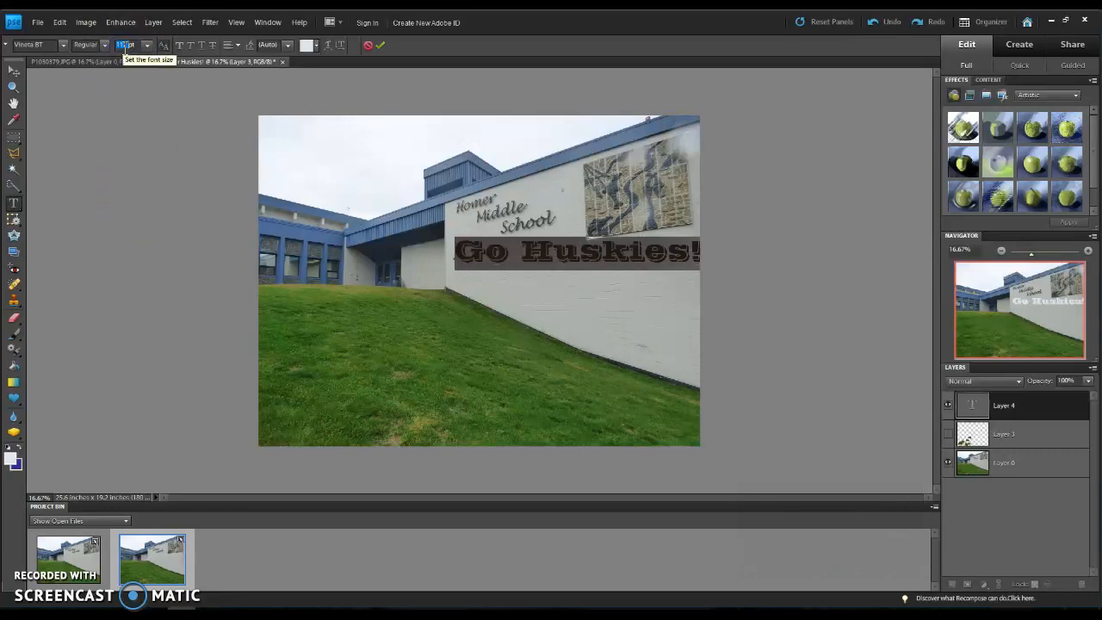
type("100")
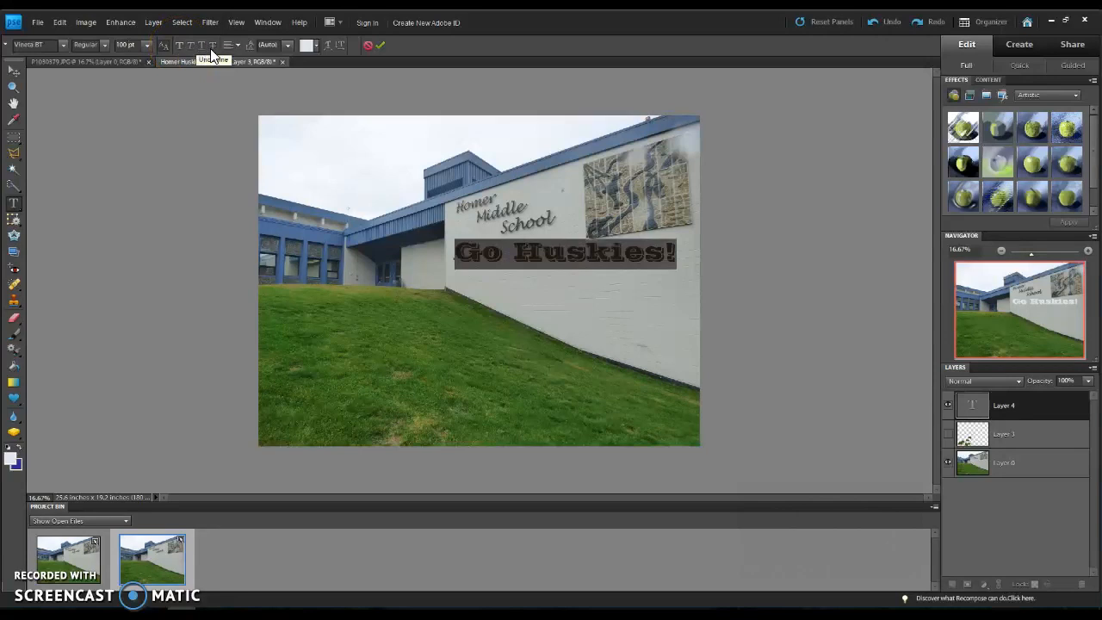
Step: Look over the alignment and leading options for the selected text and recolor it blue
left_click(234, 45)
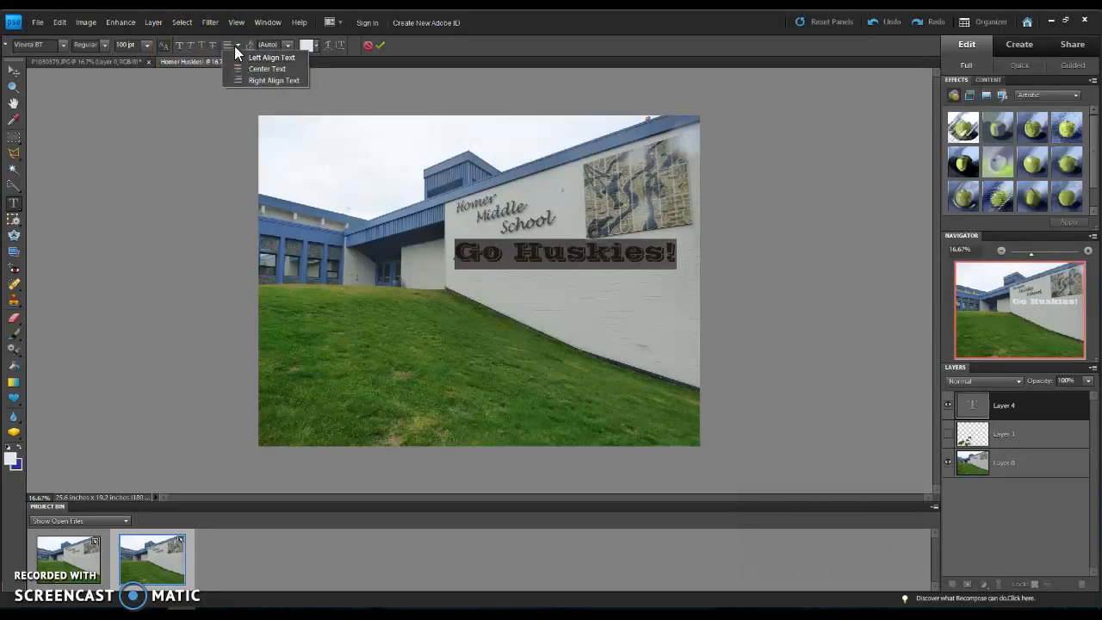
left_click(236, 44)
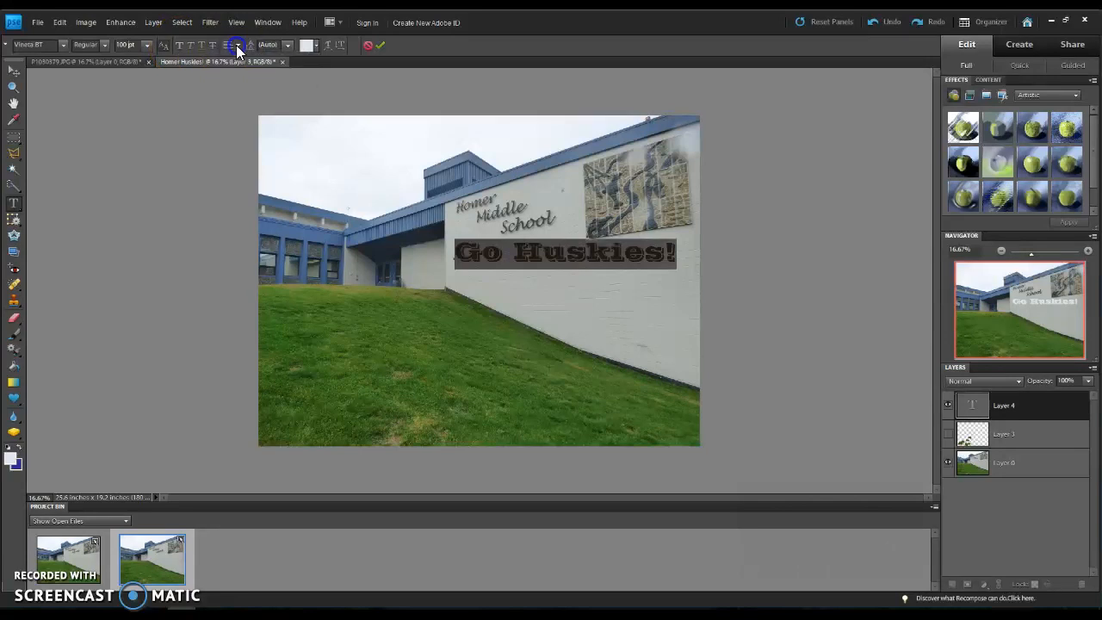
left_click(288, 47)
left_click(288, 47)
left_click(316, 45)
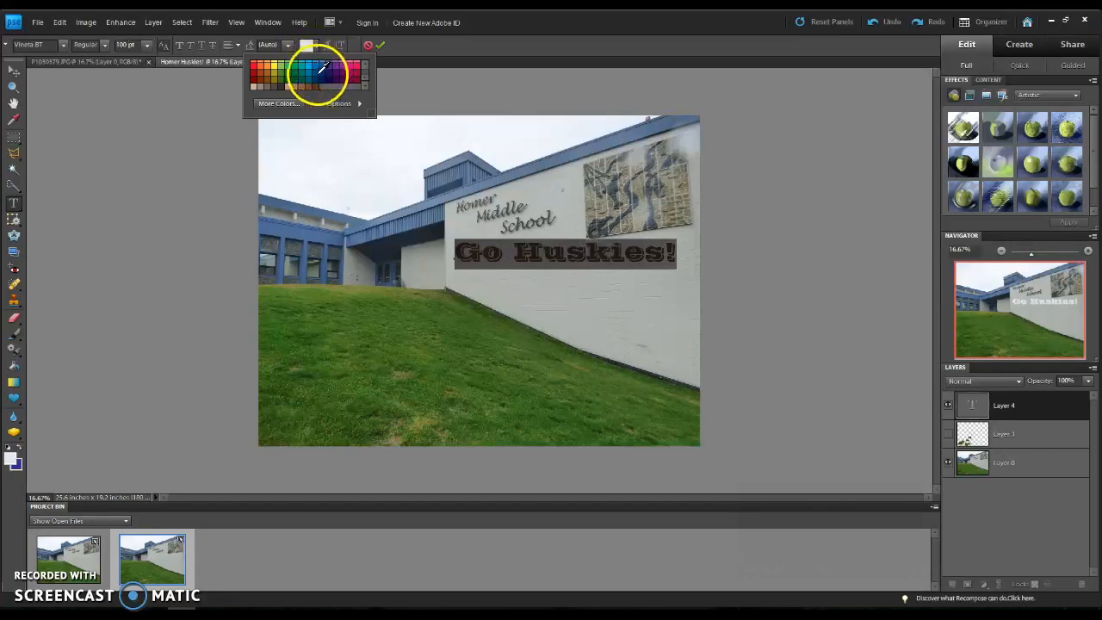
left_click(322, 68)
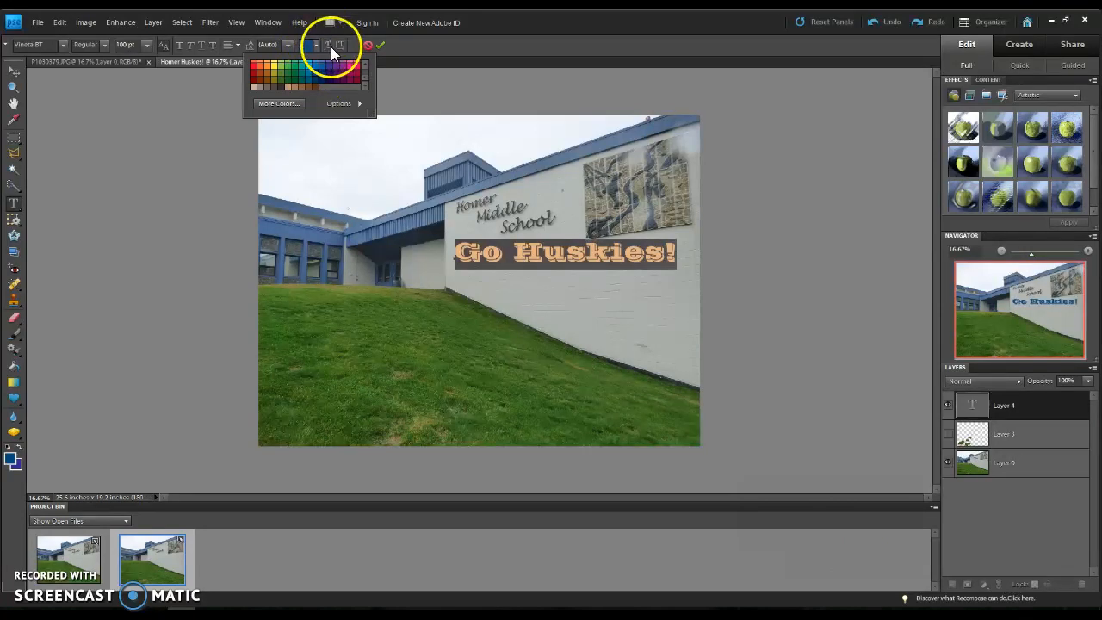
Step: Warp the "Go Huskies!" text horizontally with the Rise style and a bend of -90%
left_click(330, 45)
left_click(533, 185)
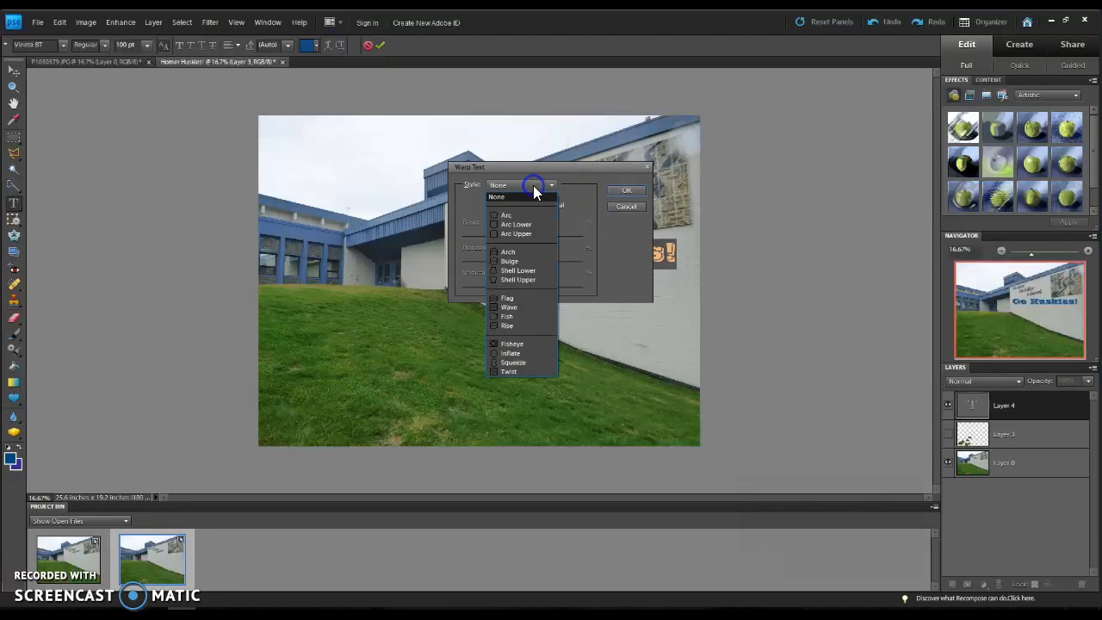
left_click(528, 326)
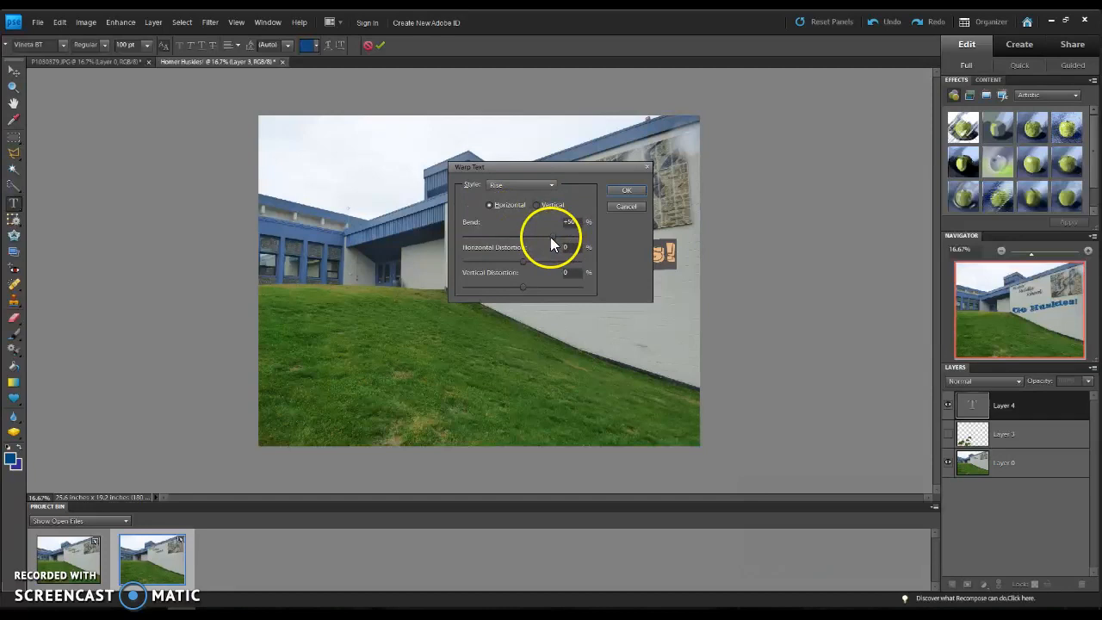
left_click_drag(552, 239, 476, 247)
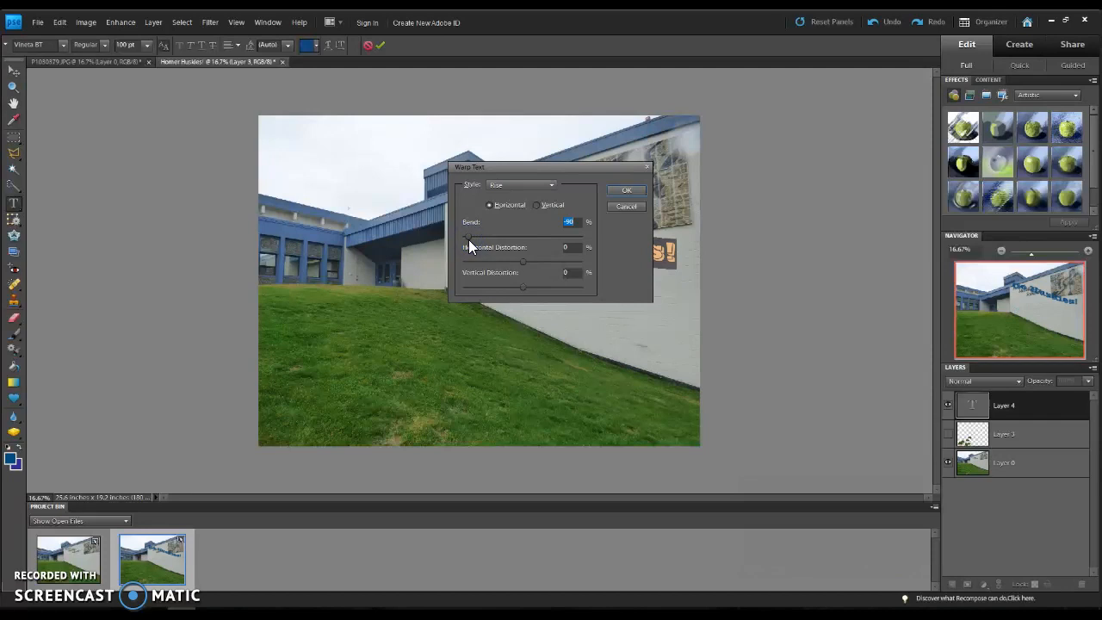
left_click(634, 189)
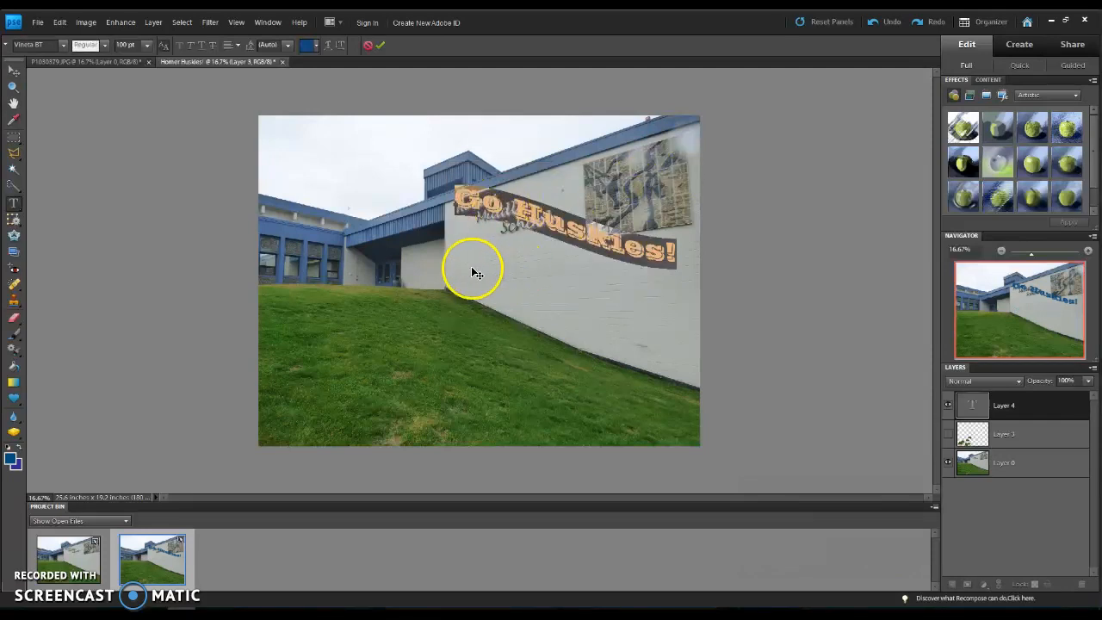
Step: Move the warped "Go Huskies!" text down the wall so it sits below the school name
left_click(14, 70)
left_click(450, 192)
left_click_drag(449, 192, 462, 260)
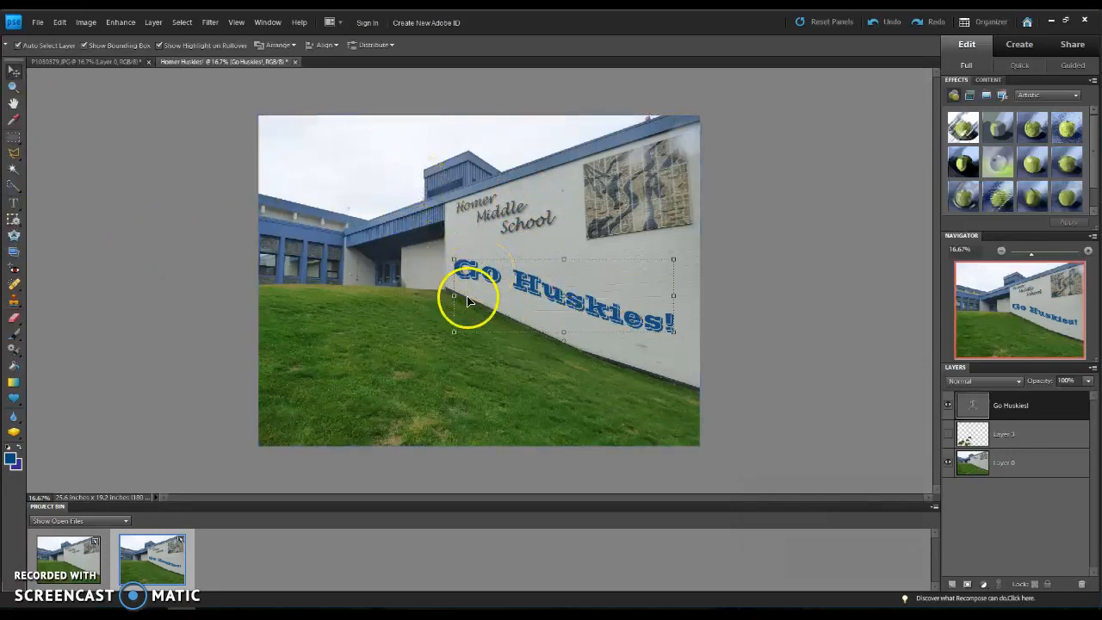
Step: Enter "Homer" as a vertical type mask on the photo layer, starting in the sky above the windows
left_click(307, 261)
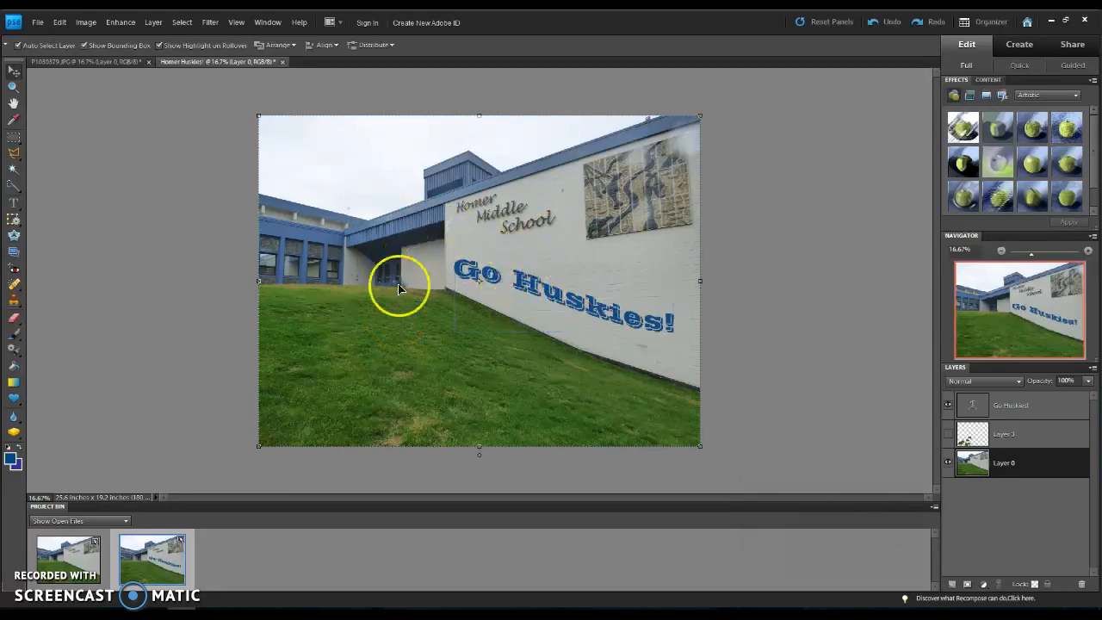
left_click(17, 208)
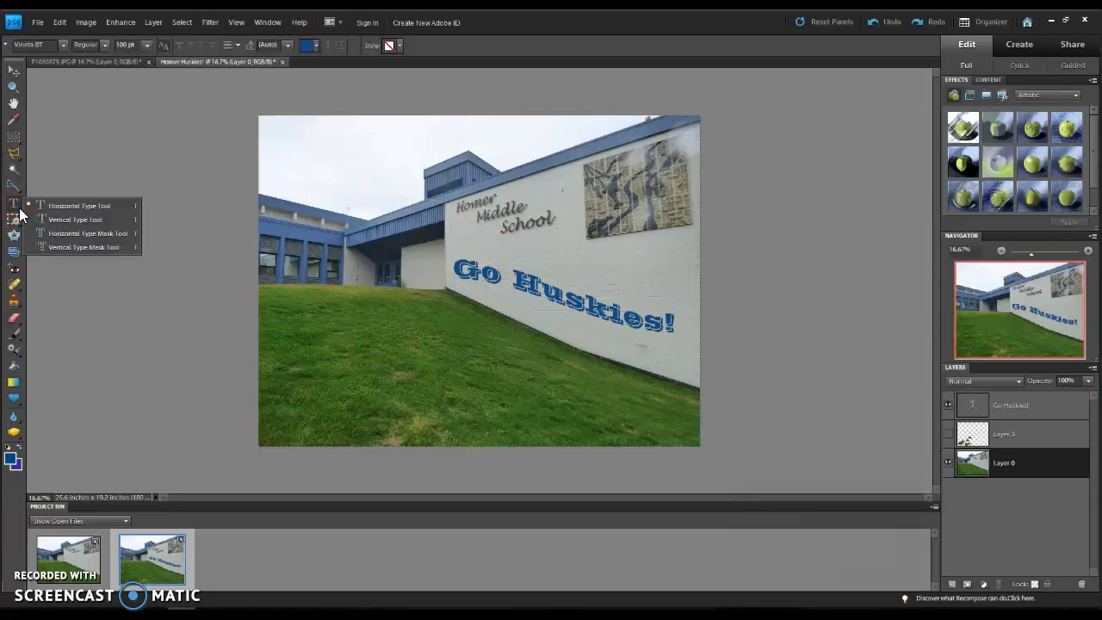
left_click(57, 249)
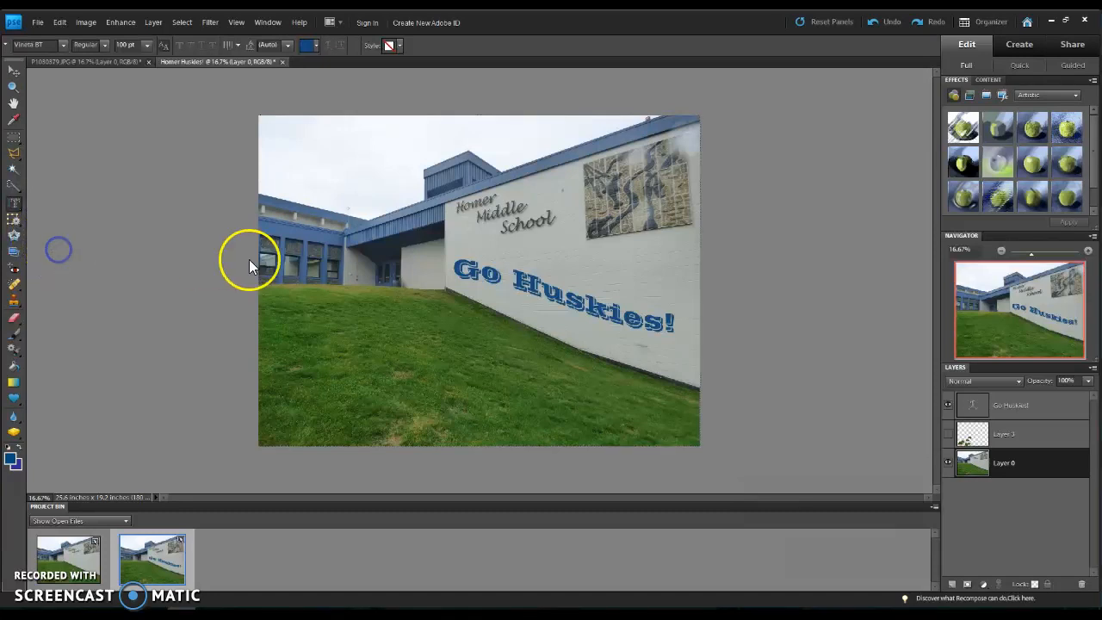
left_click(305, 155)
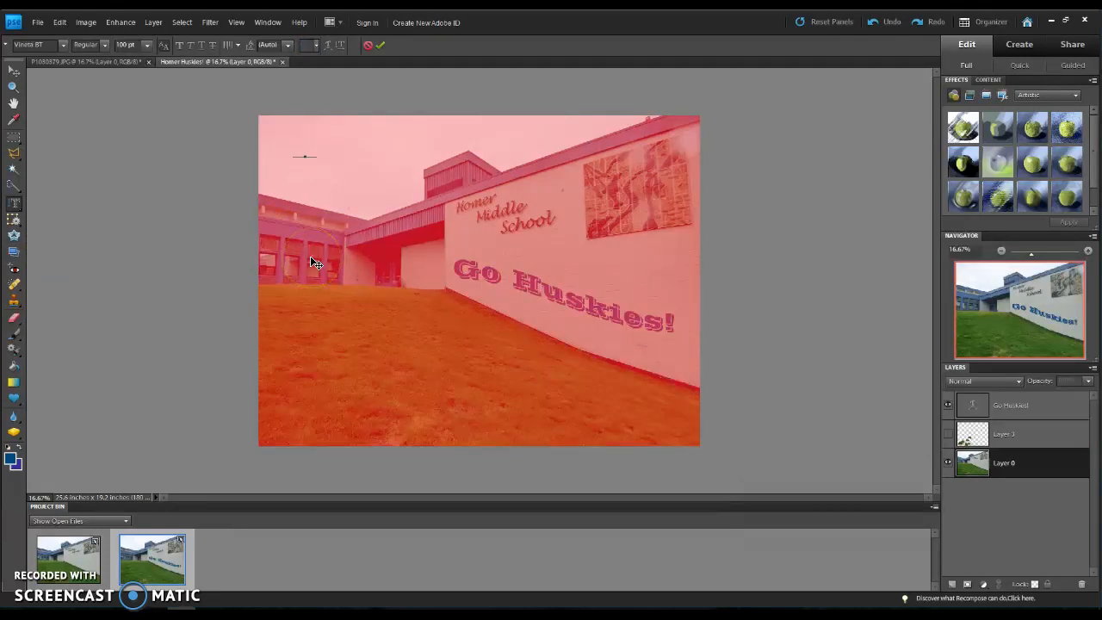
type("Homer")
Step: Change the vertical mask text to the Wide Latin font and commit it as a selection
left_click_drag(309, 273, 309, 169)
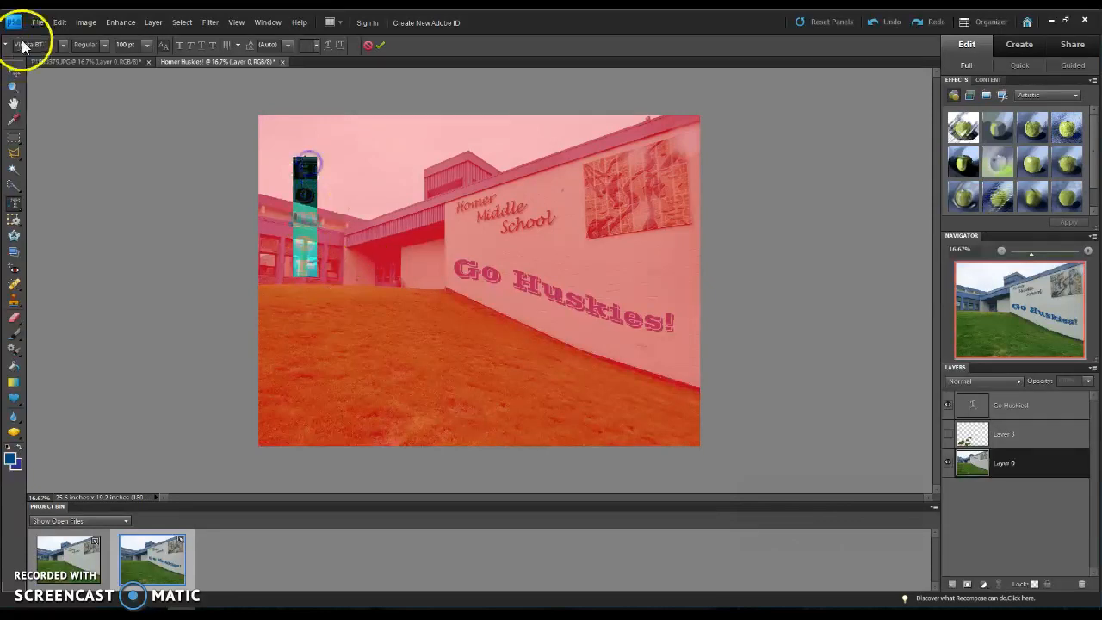
left_click(63, 45)
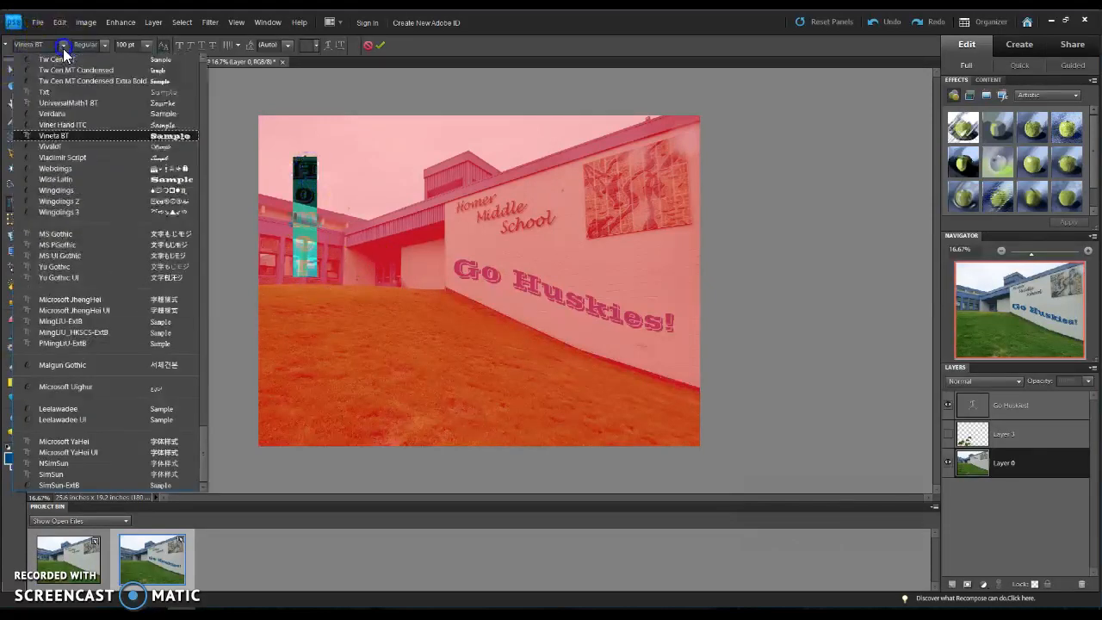
left_click(129, 178)
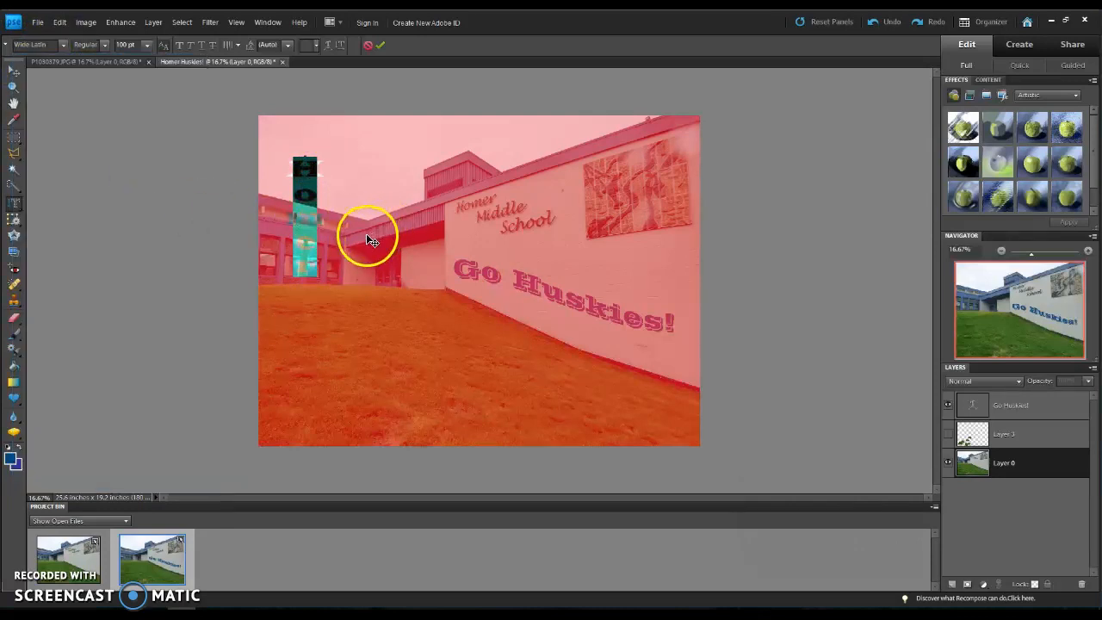
left_click(341, 284)
key("ctrl+Return")
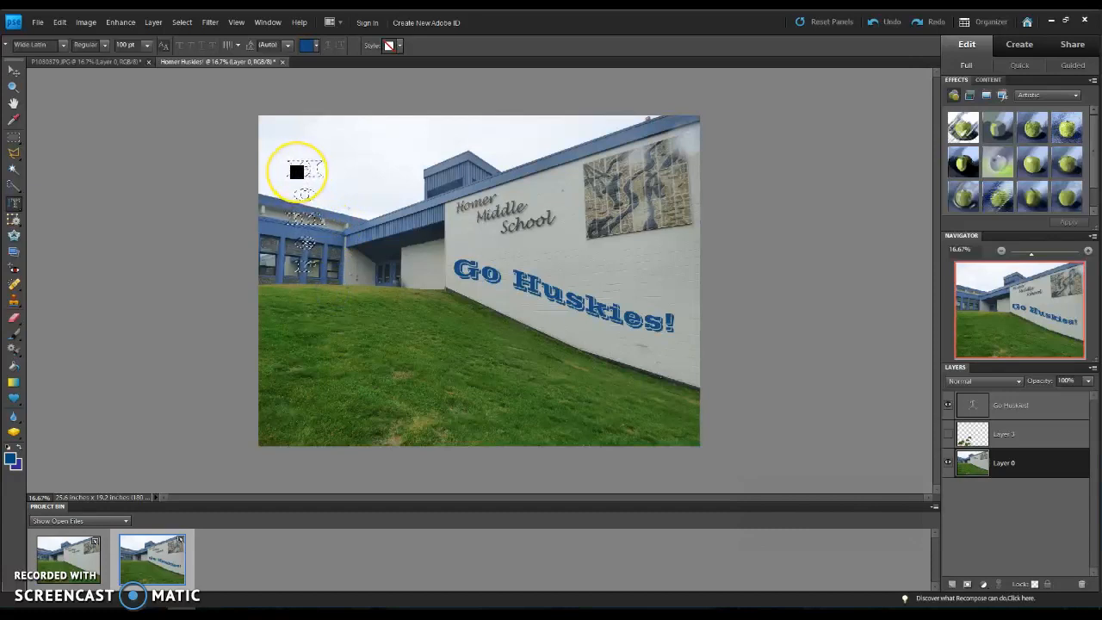
Step: Activate the Gradient tool, keep the dark blue foreground color, and set the background color to a pale, near-white lavender
left_click(13, 383)
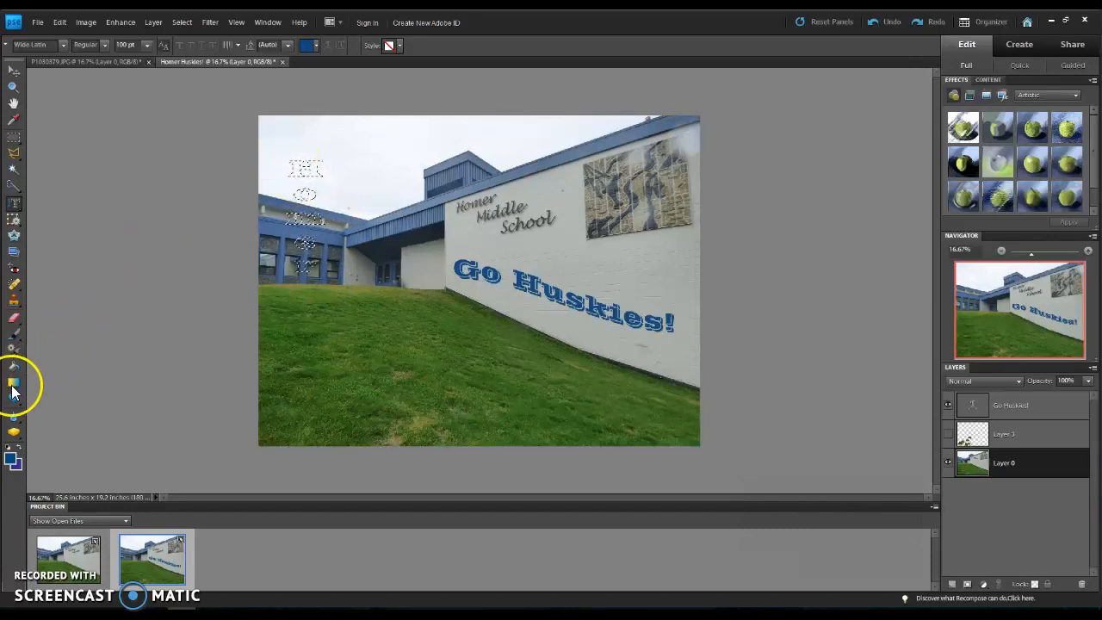
left_click(45, 45)
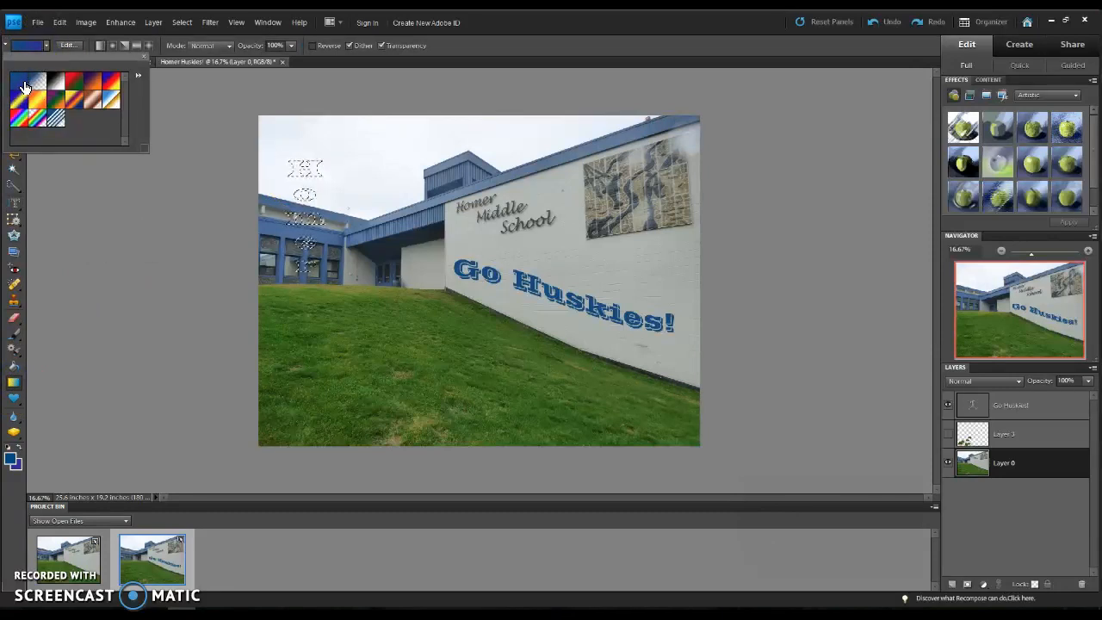
left_click(13, 461)
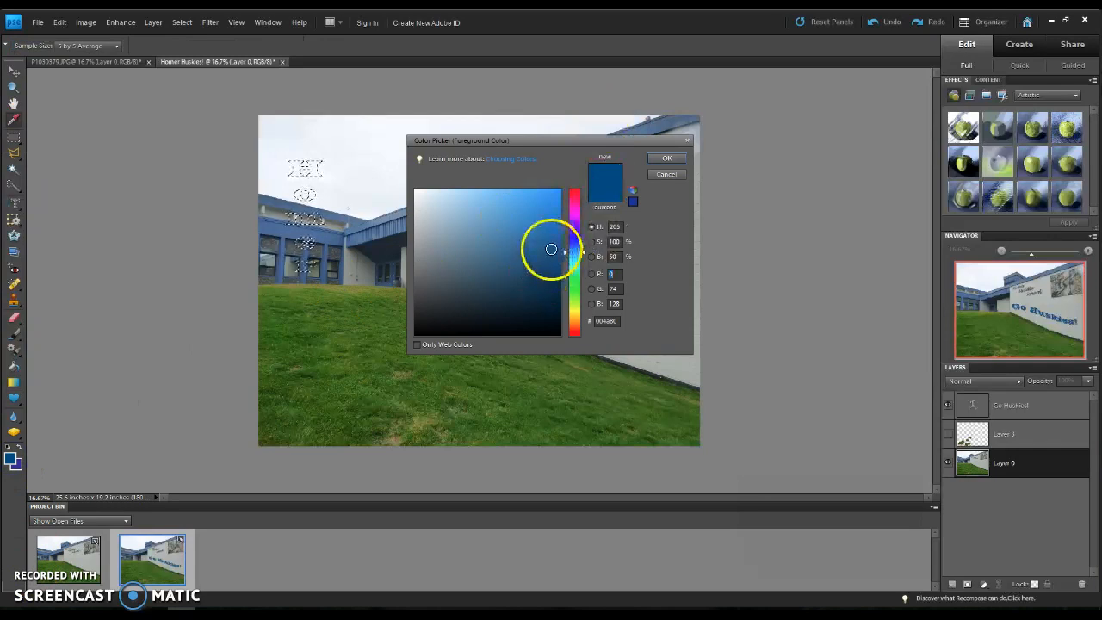
left_click(668, 159)
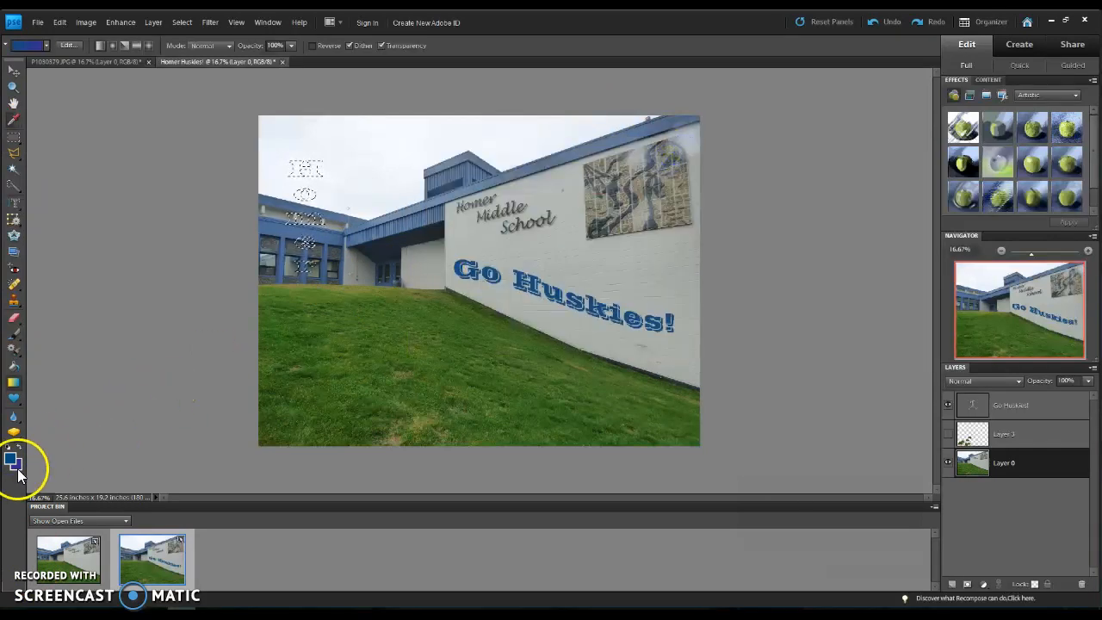
left_click(19, 468)
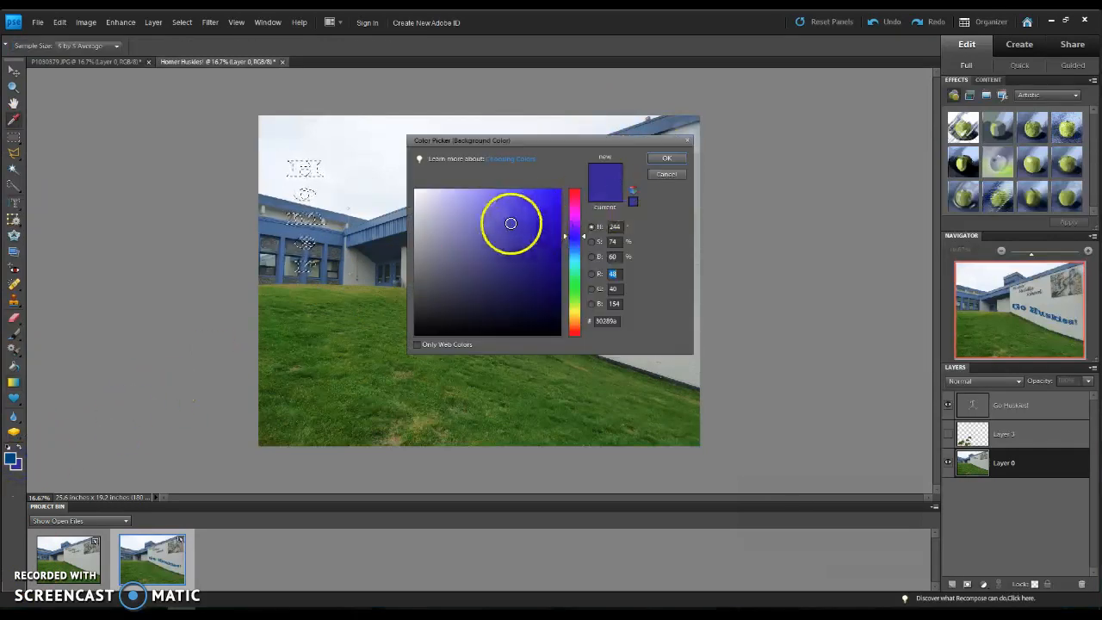
left_click(422, 198)
left_click(677, 158)
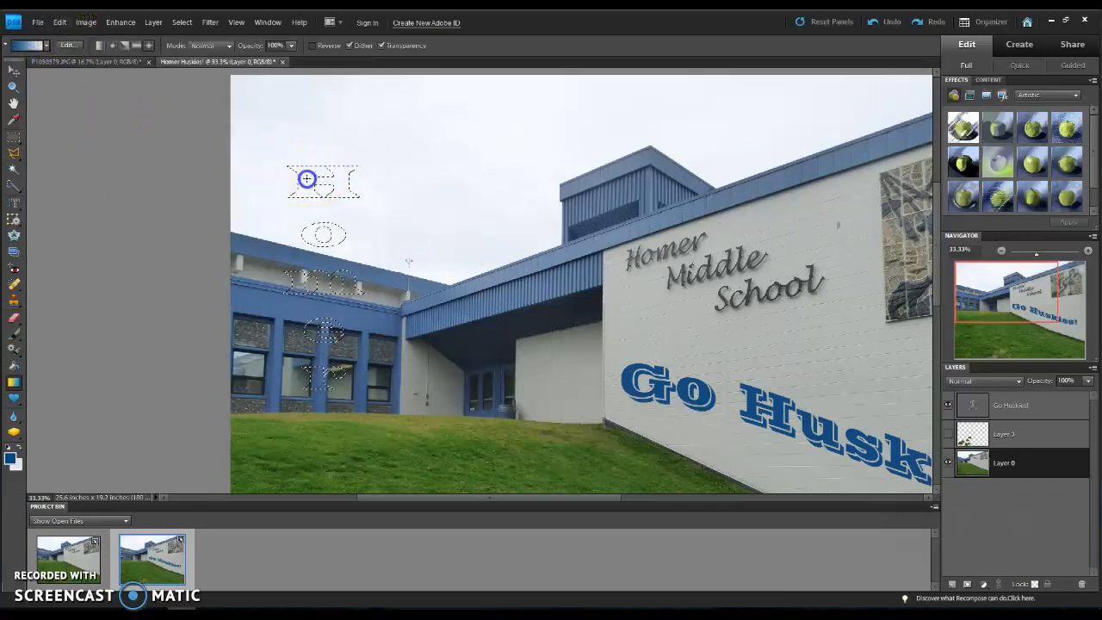
Step: Fill the vertical "Homer" selection with a custom medium blue of hue 229, using Normal blending at 100% opacity
left_click(59, 22)
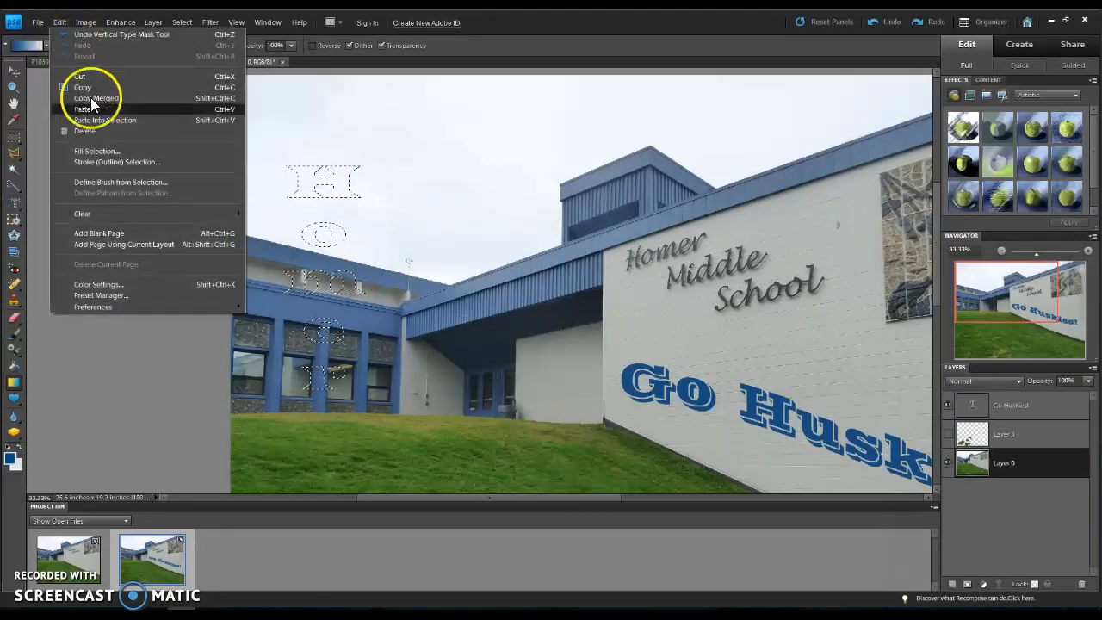
left_click(129, 152)
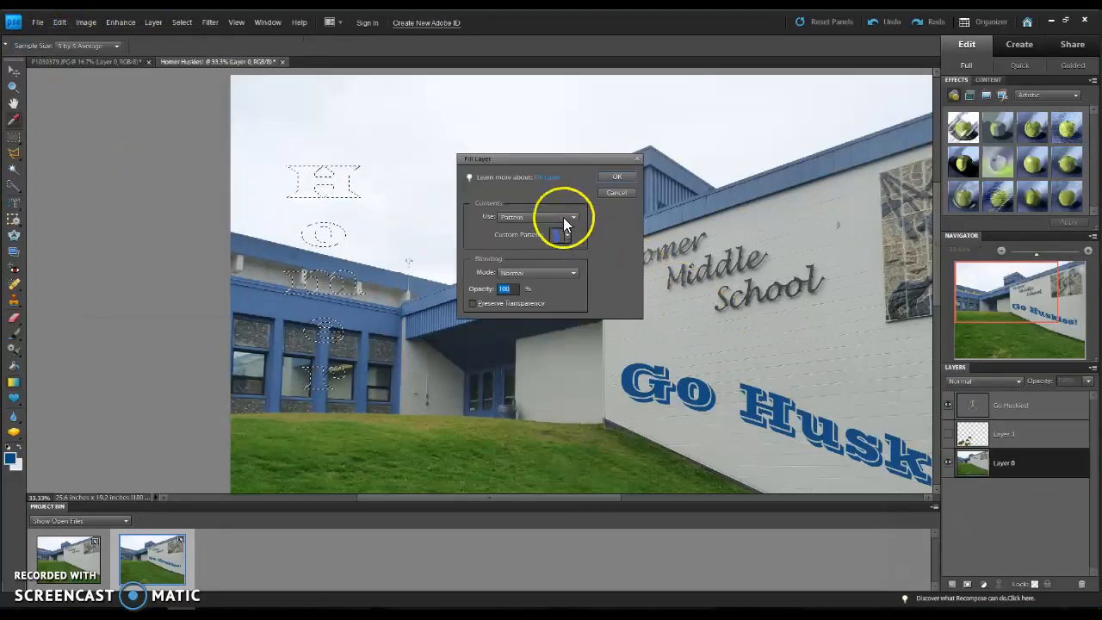
left_click(564, 218)
left_click(560, 247)
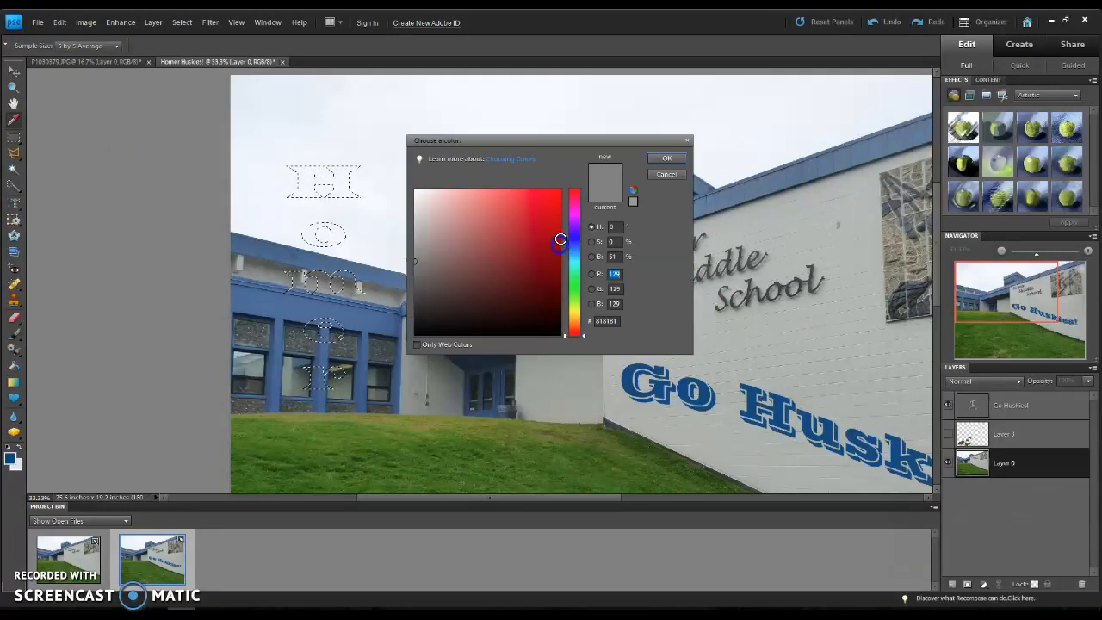
left_click(574, 240)
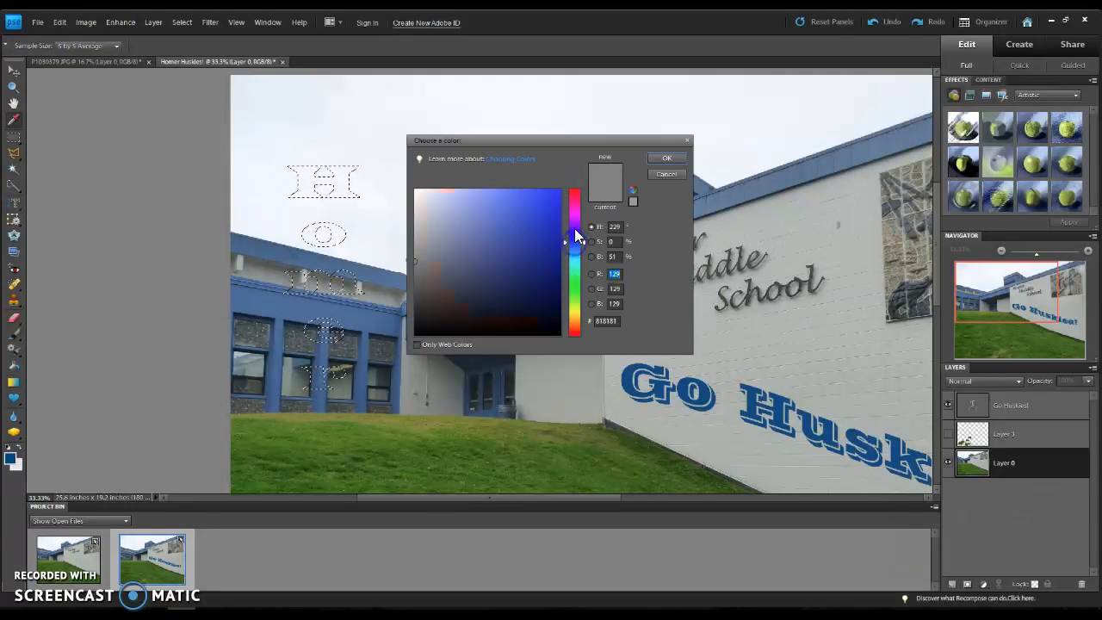
left_click(528, 234)
left_click(659, 158)
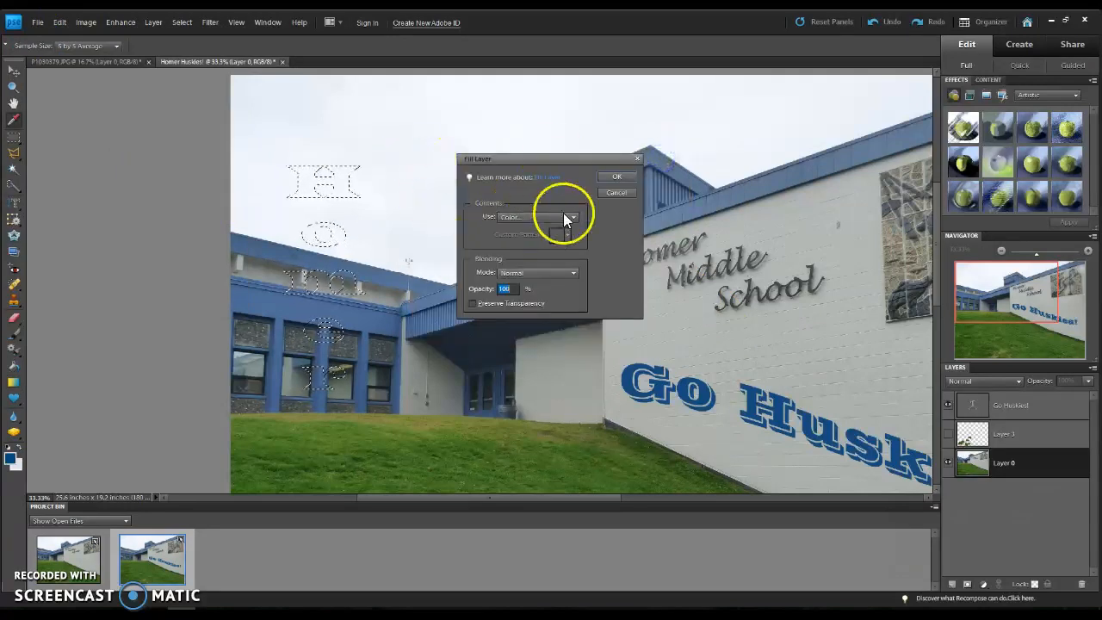
left_click(611, 181)
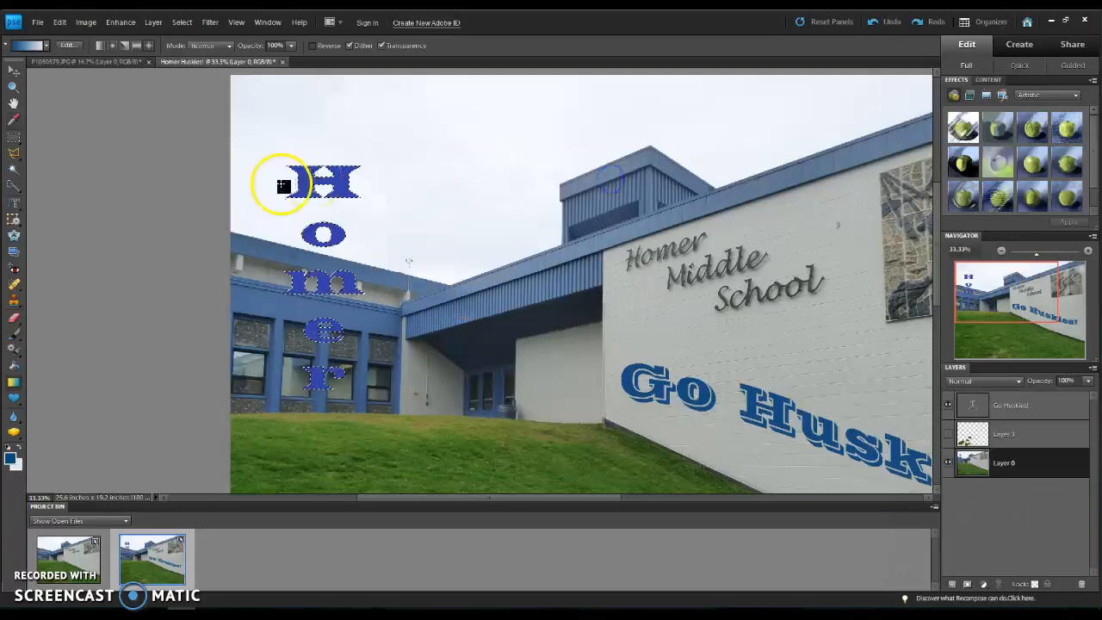
Step: Fill the "Homer" selection with the black-and-white checkered custom pattern
left_click(59, 21)
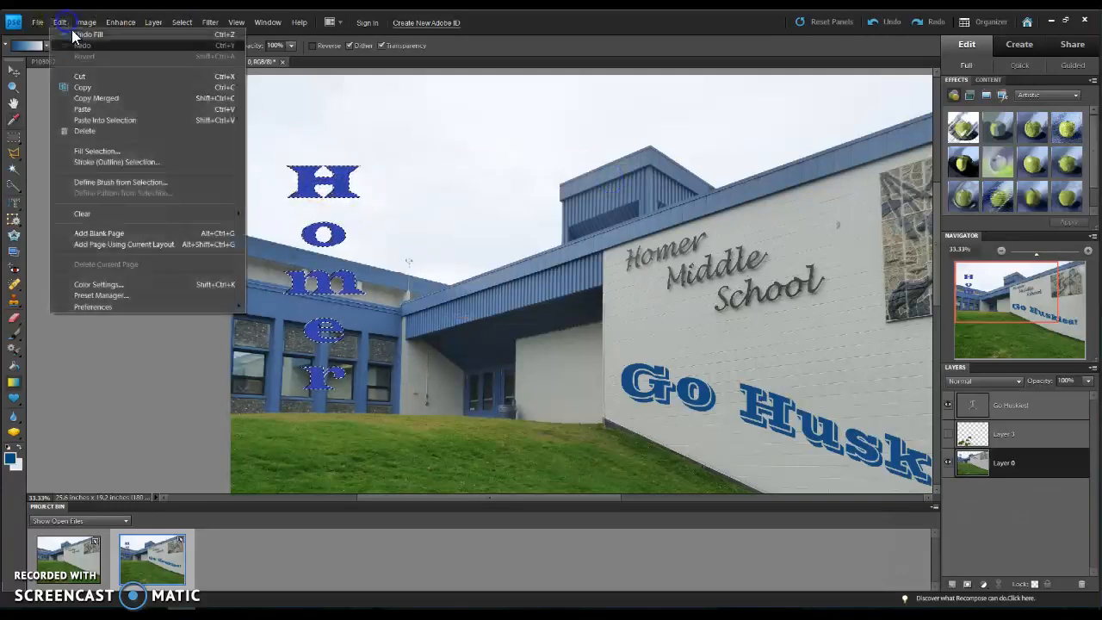
left_click(160, 155)
left_click(573, 219)
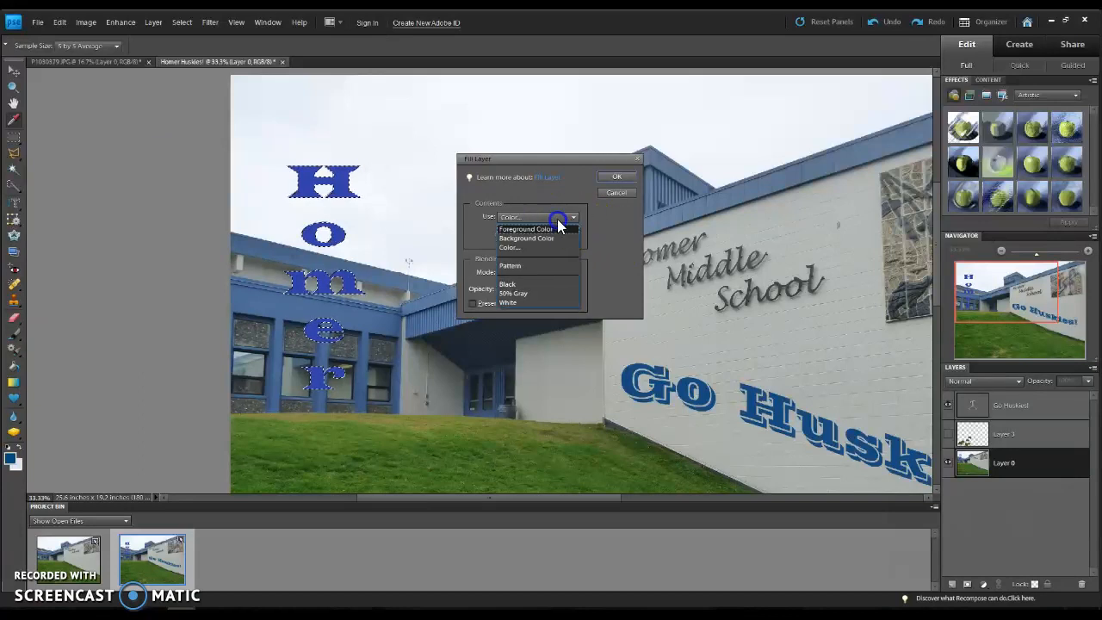
left_click(559, 266)
left_click(568, 236)
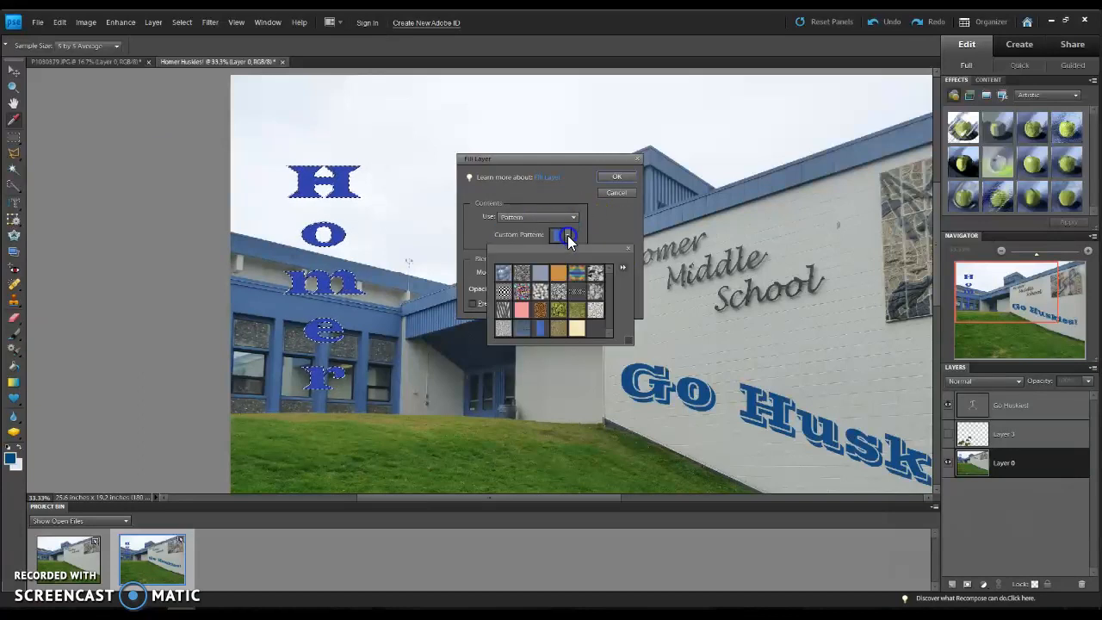
left_click(507, 293)
left_click(613, 177)
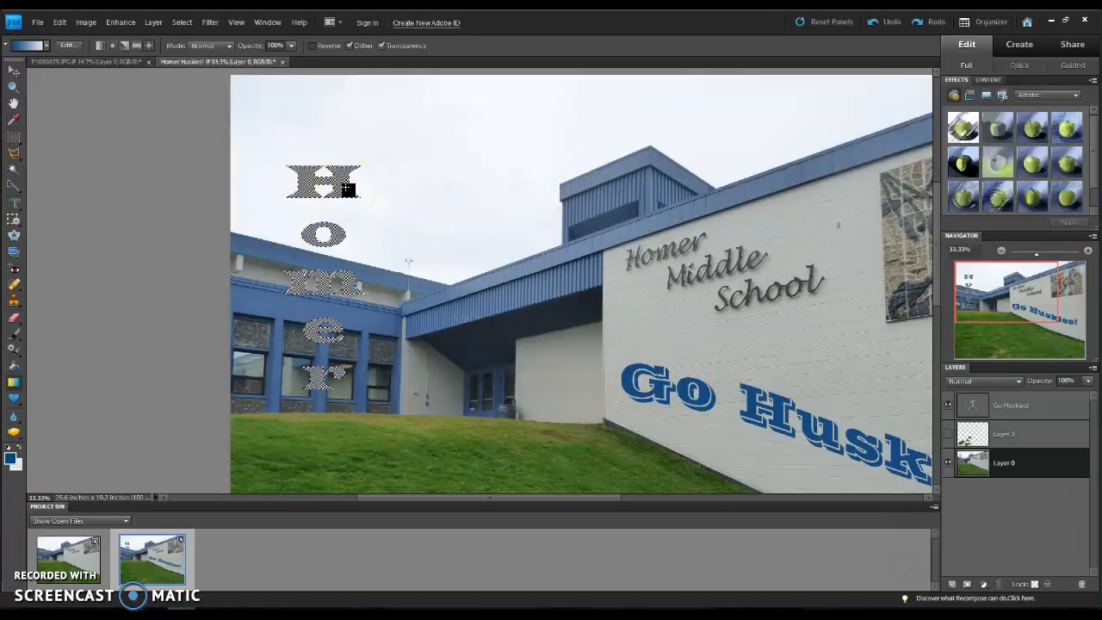
Step: Stroke the "Homer" selection with a 10 px blue outline located inside the selection edge
left_click(59, 22)
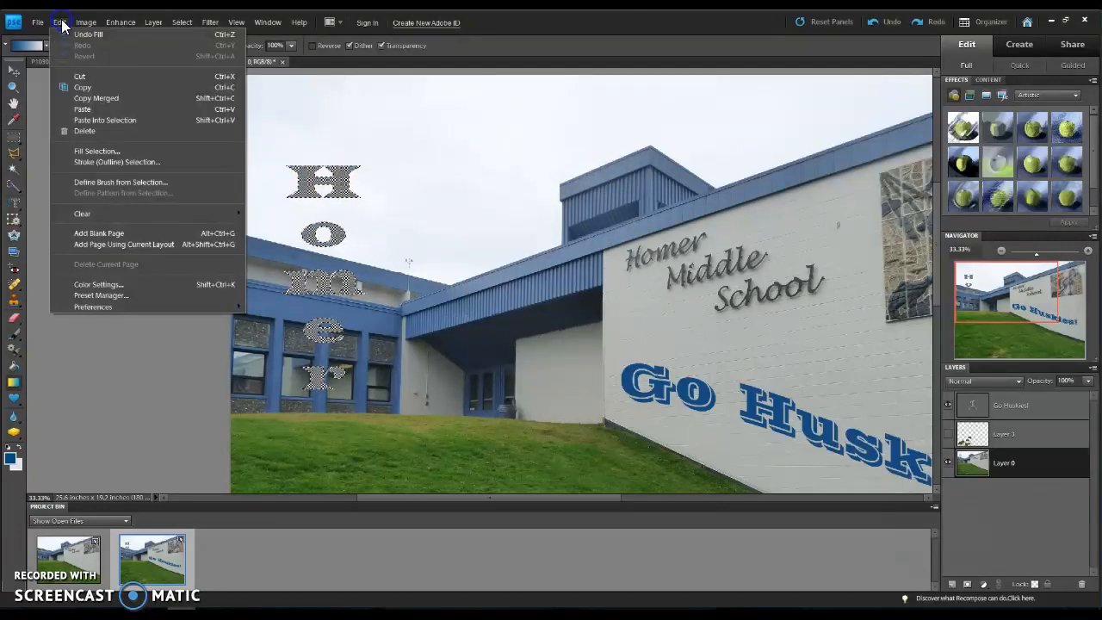
left_click(139, 162)
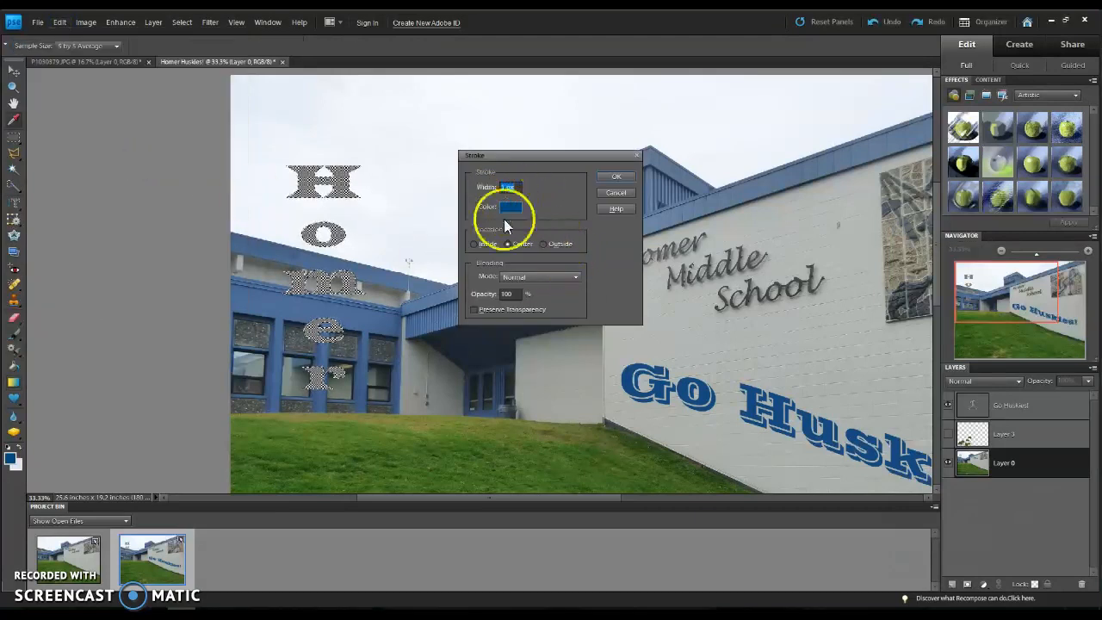
left_click(477, 245)
left_click(508, 188)
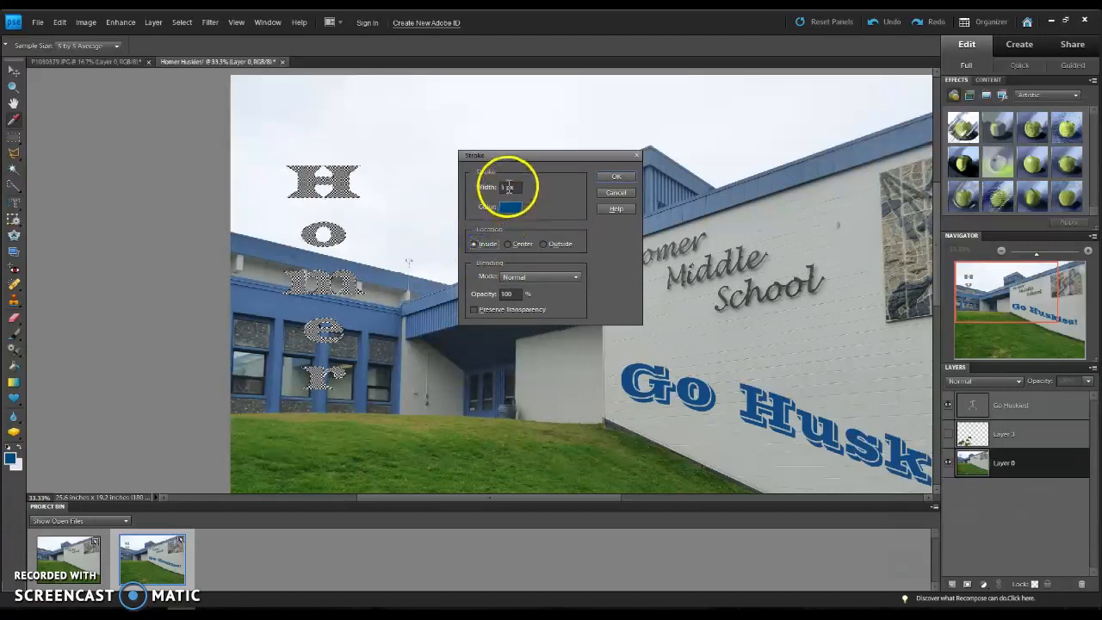
key("BackSpace")
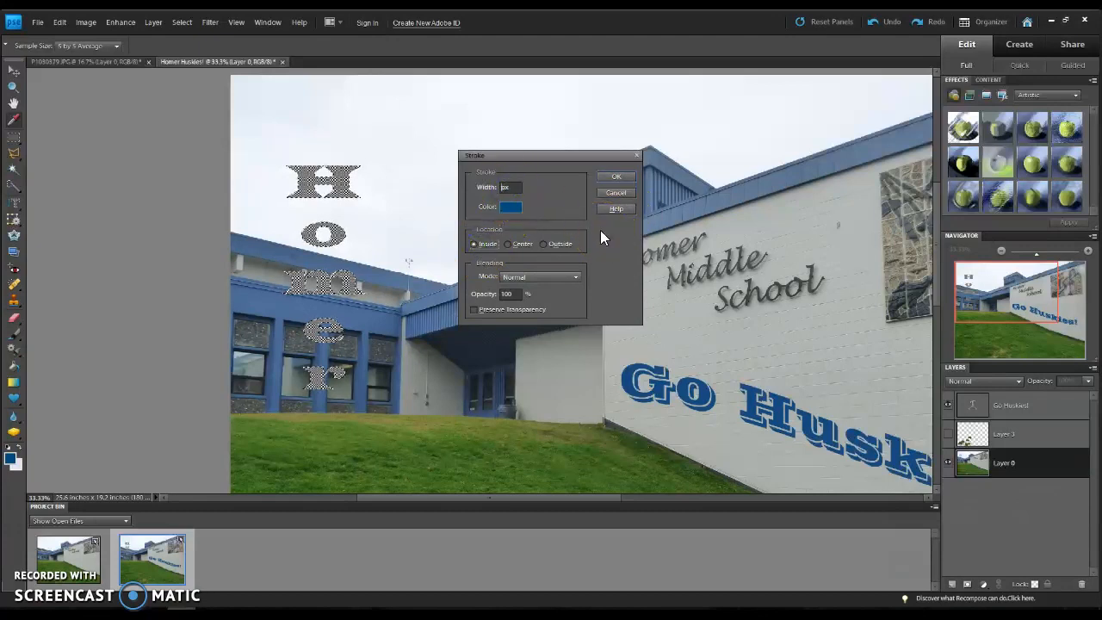
type("10")
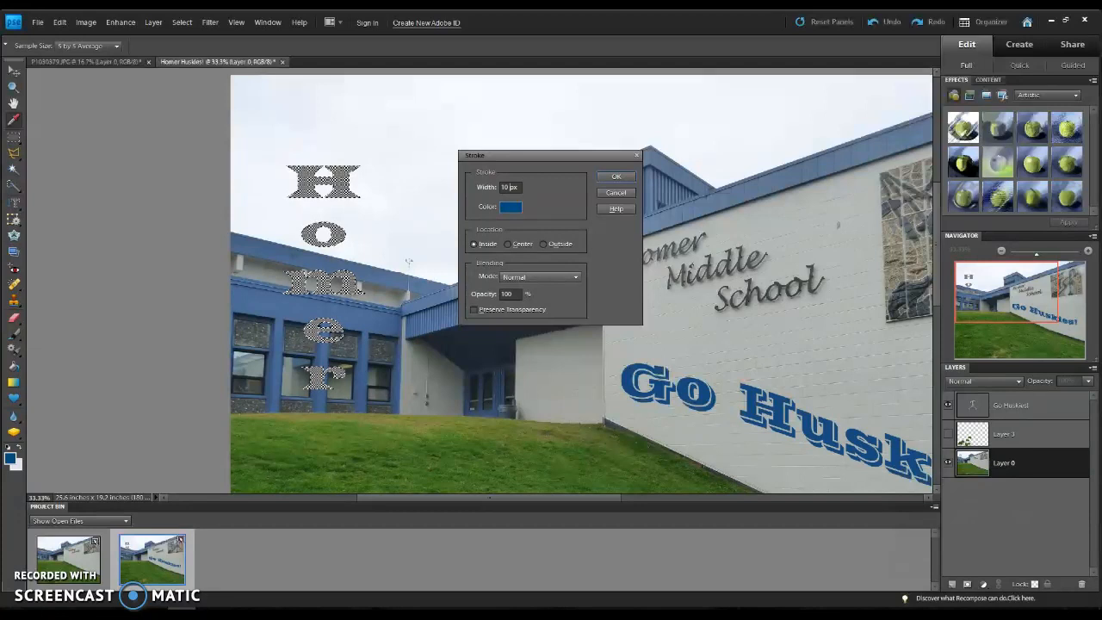
left_click(615, 177)
key("g")
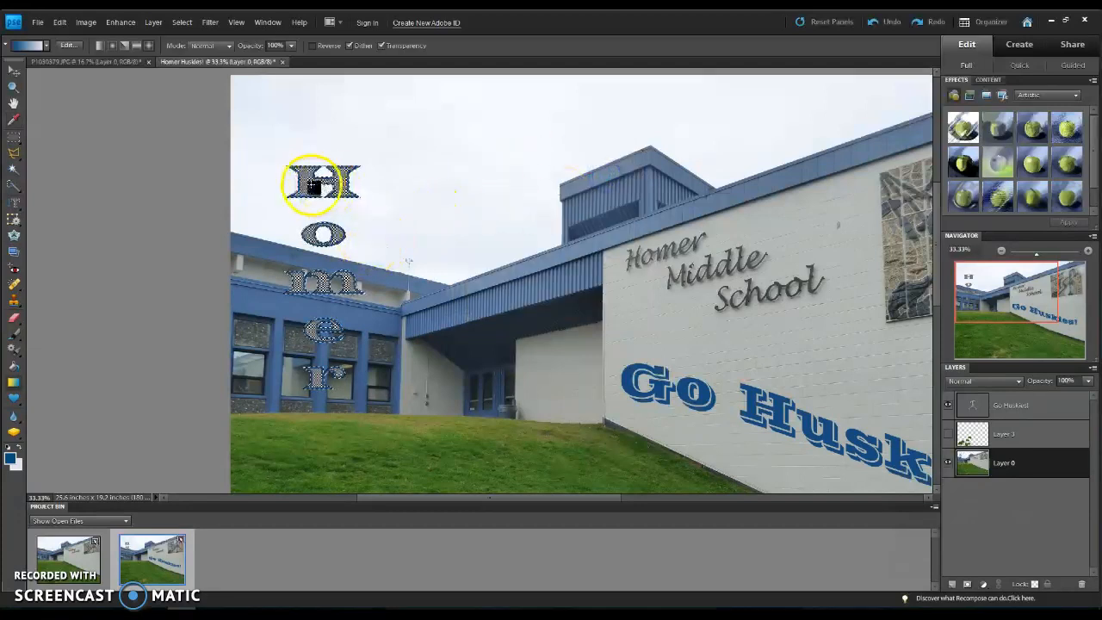
Step: Fill the "Homer" selection with the background color at 100% opacity
left_click(60, 23)
left_click(122, 149)
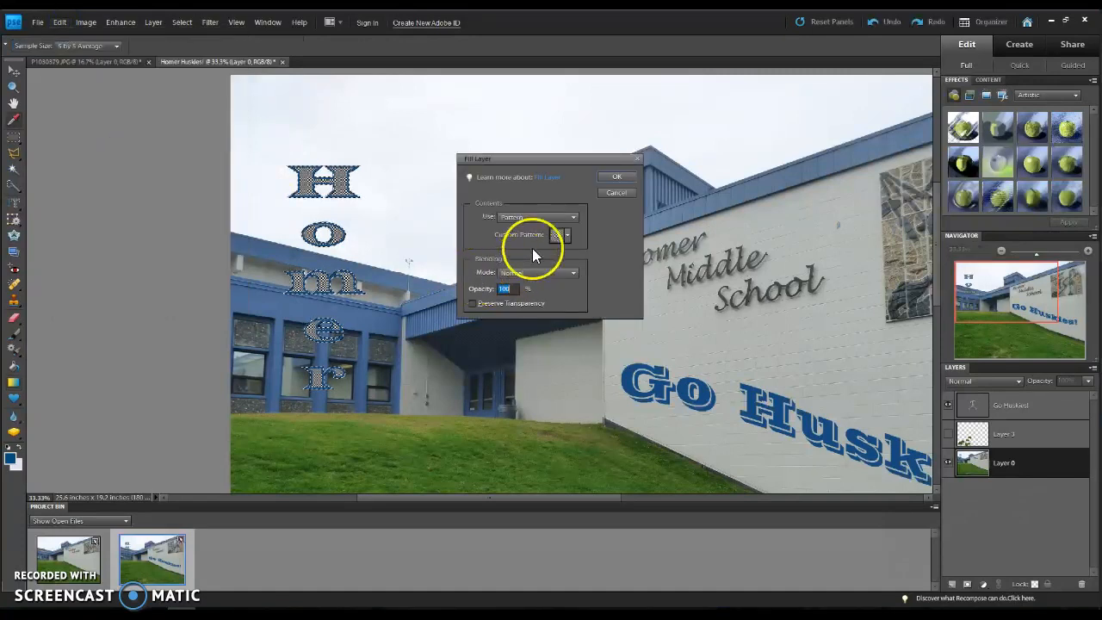
left_click(549, 215)
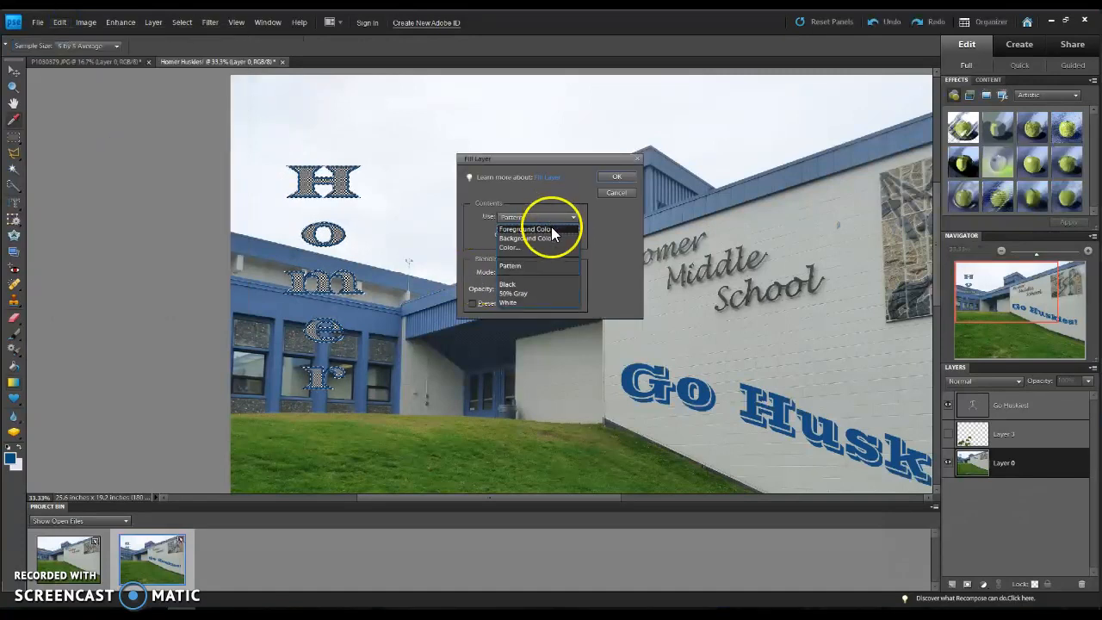
left_click(549, 240)
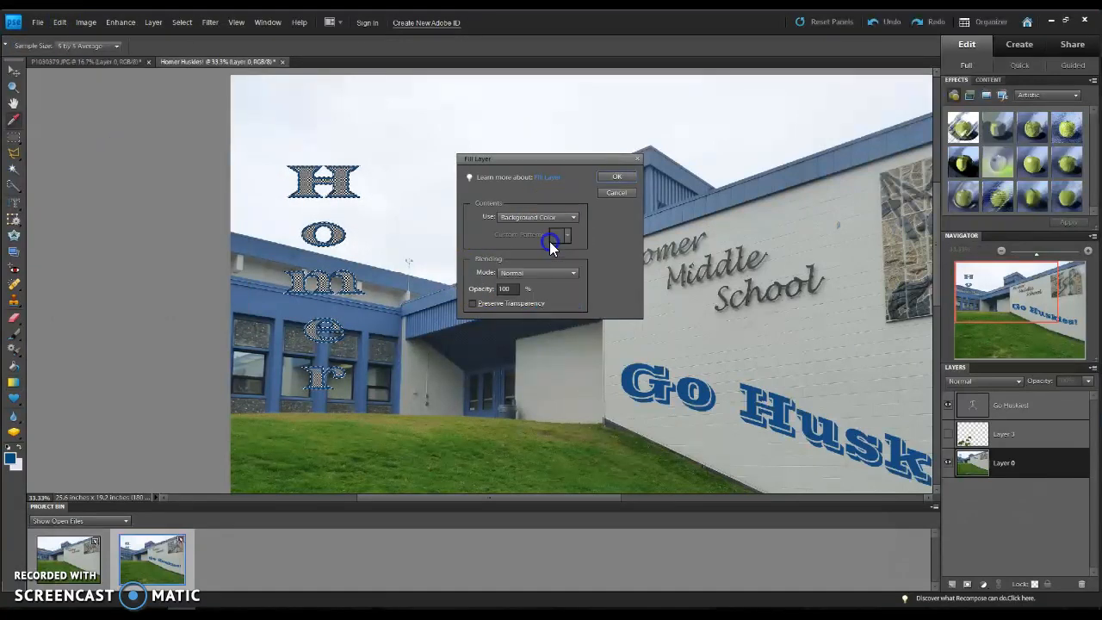
left_click(602, 177)
key("g")
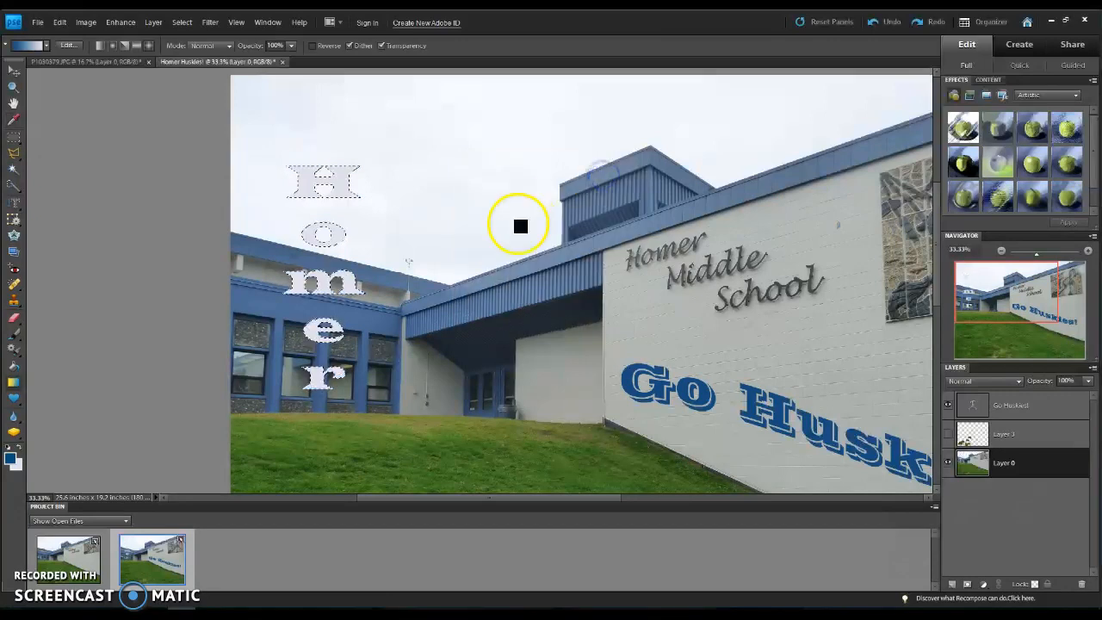
left_click(59, 23)
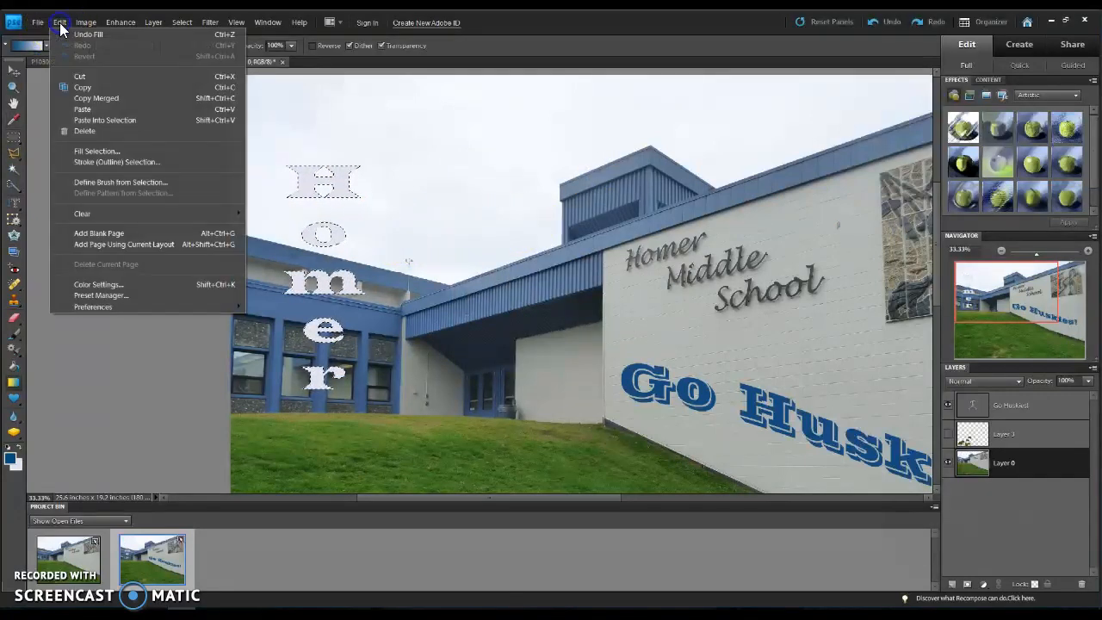
left_click(133, 155)
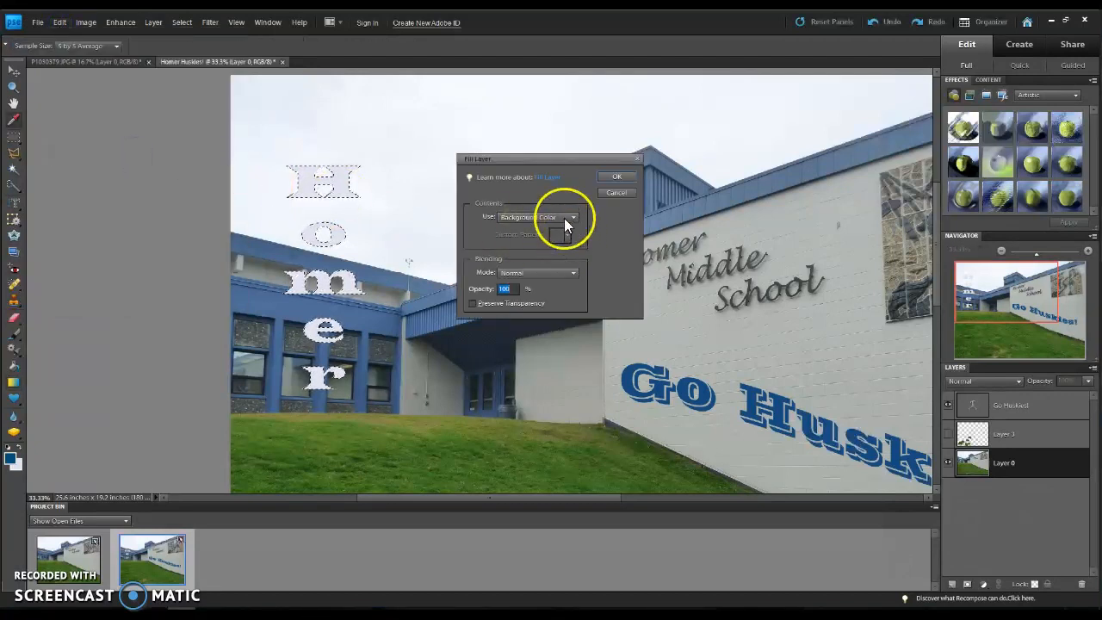
left_click(564, 218)
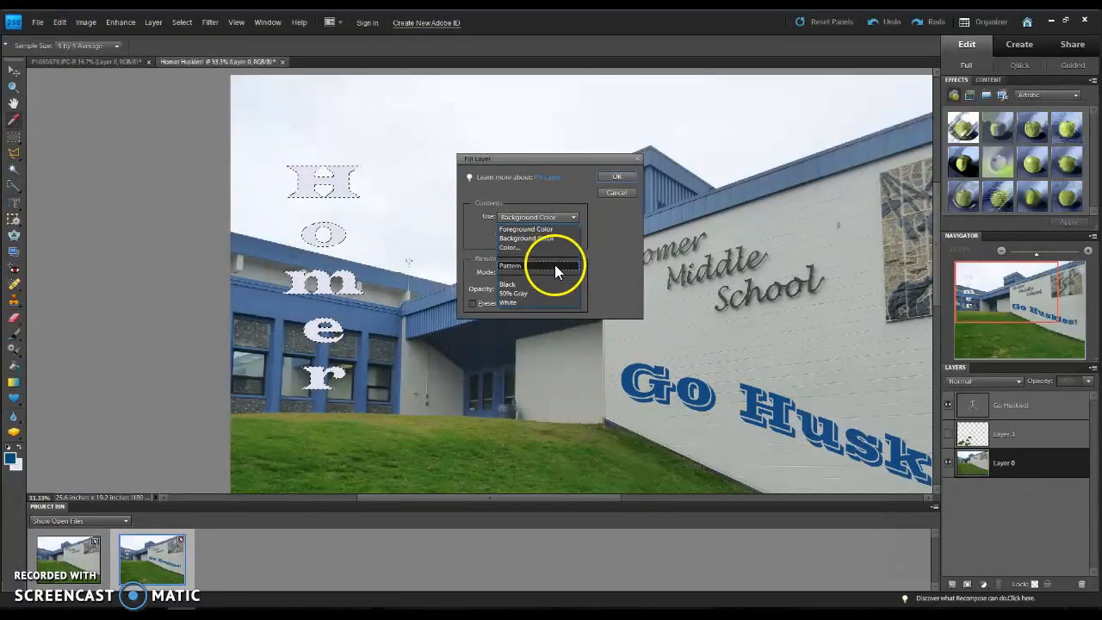
left_click(556, 265)
left_click(560, 235)
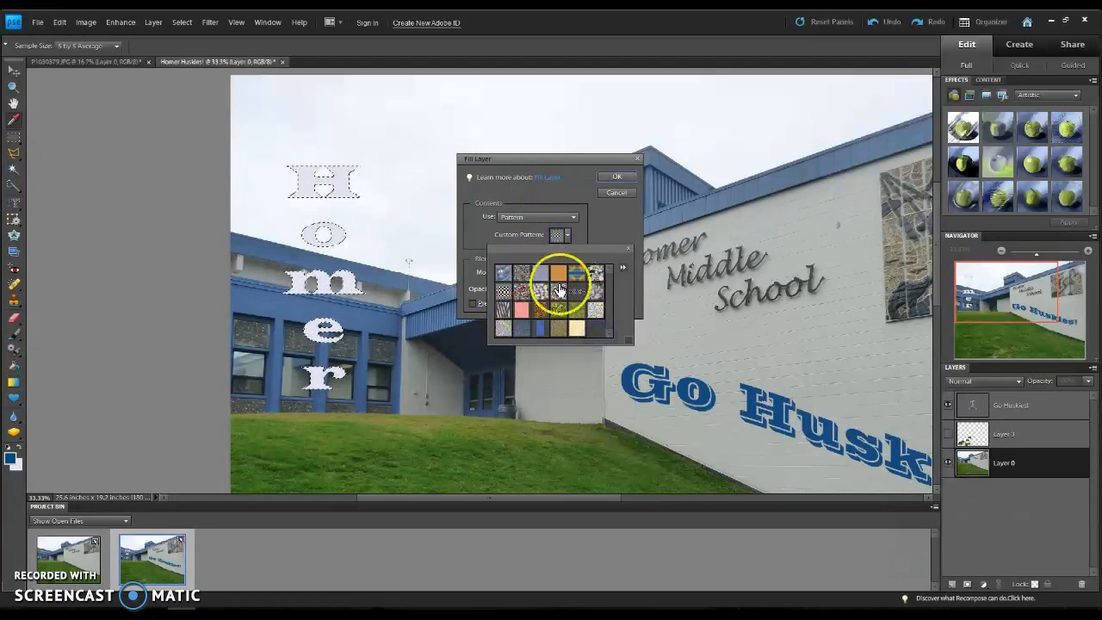
left_click(626, 248)
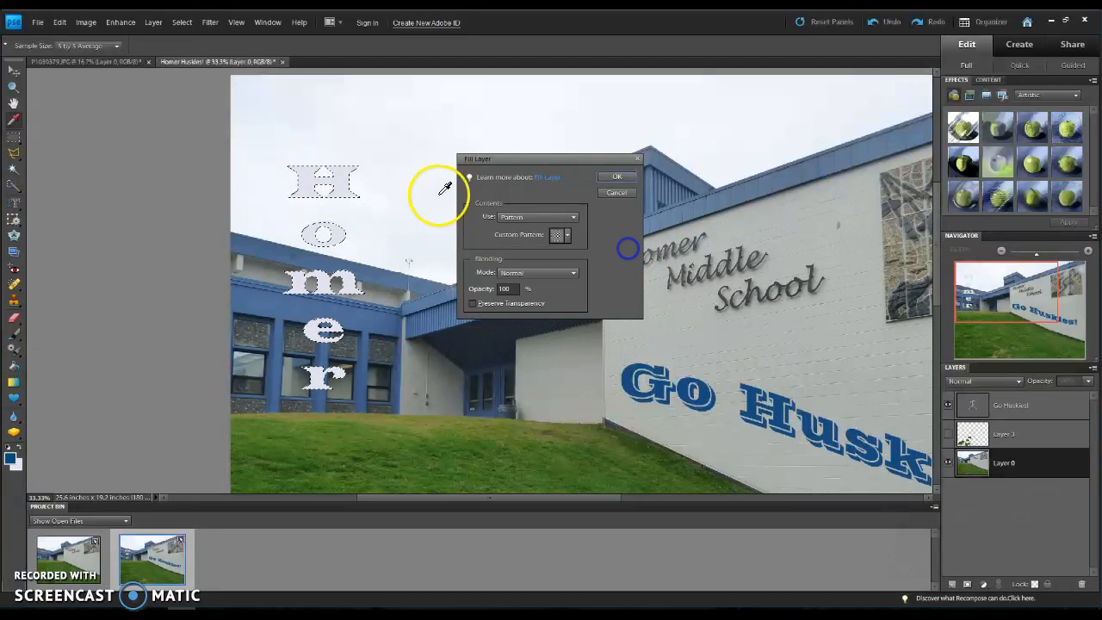
left_click(616, 192)
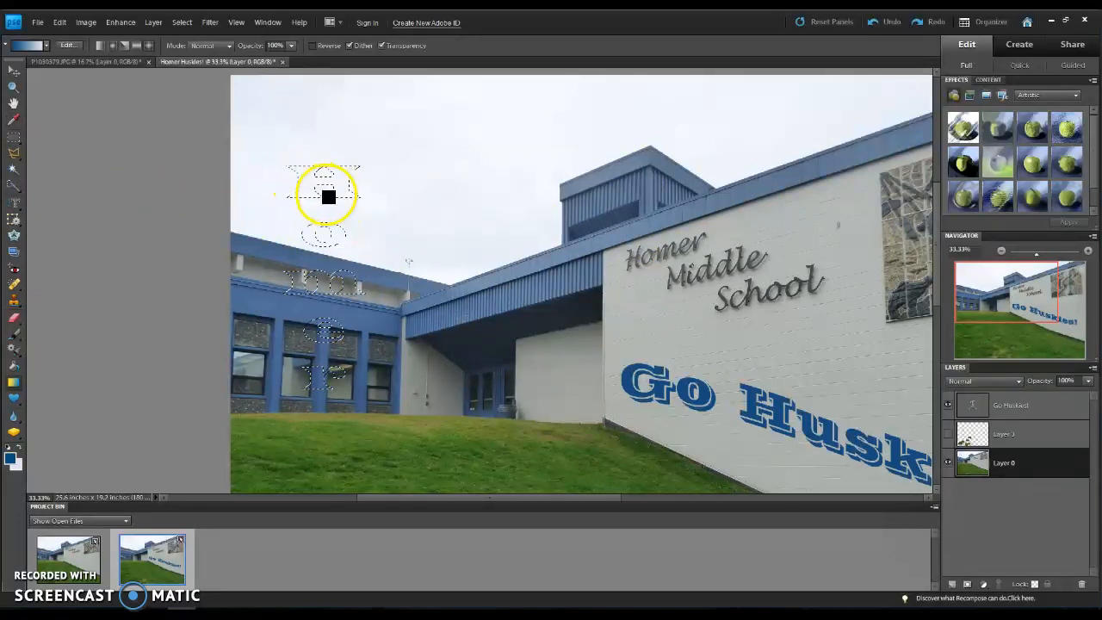
Step: Outline the unfilled "Homer" selection with a blue stroke, reusing the previous stroke settings
left_click(64, 22)
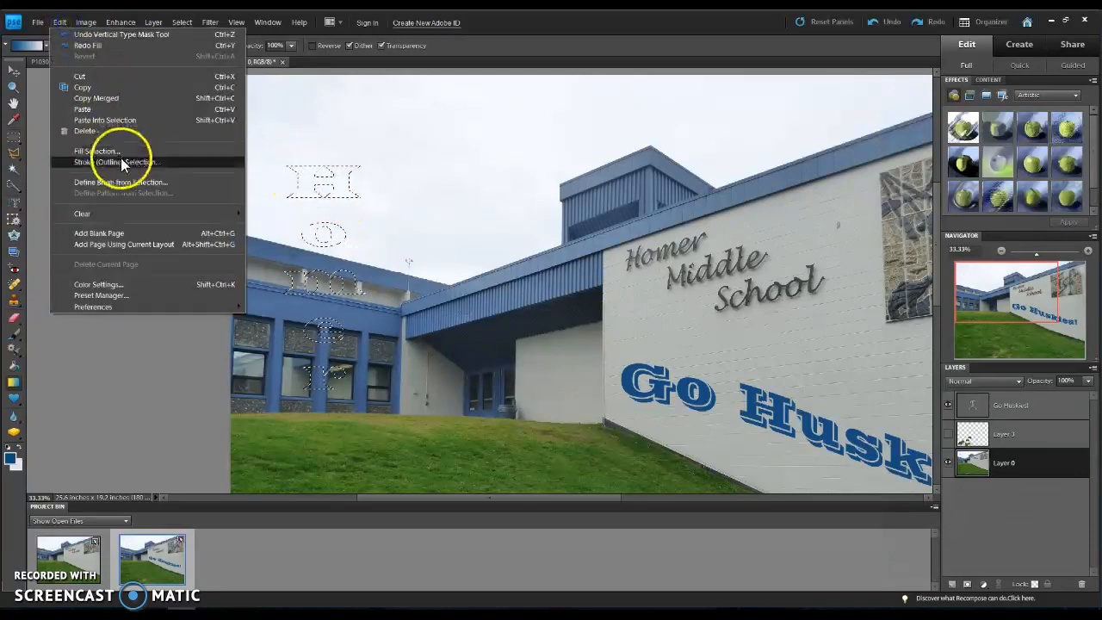
left_click(121, 158)
left_click(612, 176)
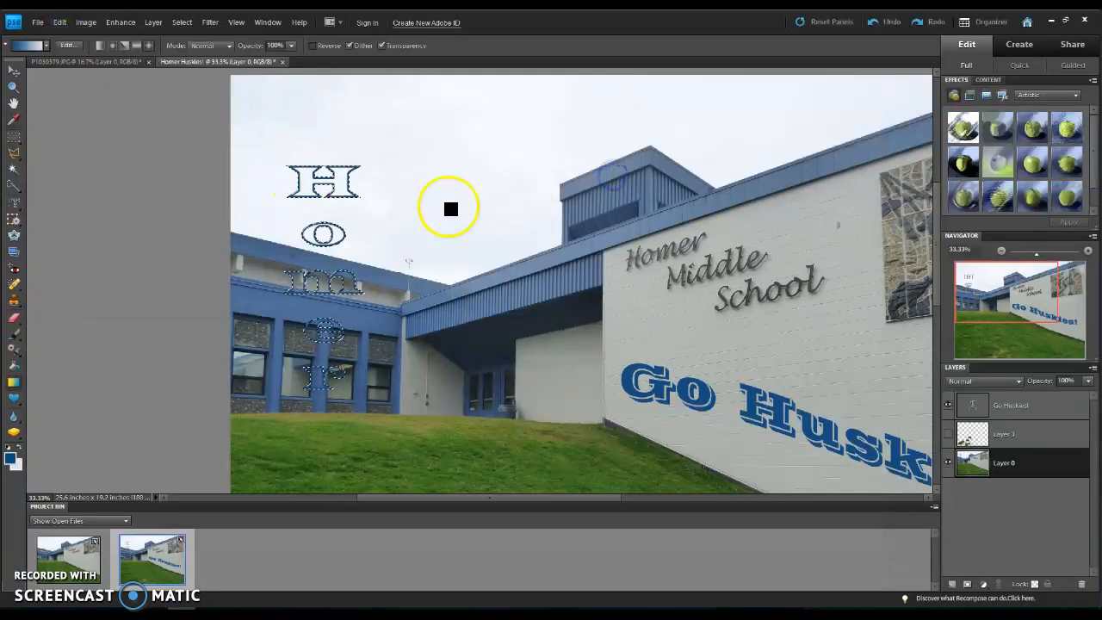
key("Return")
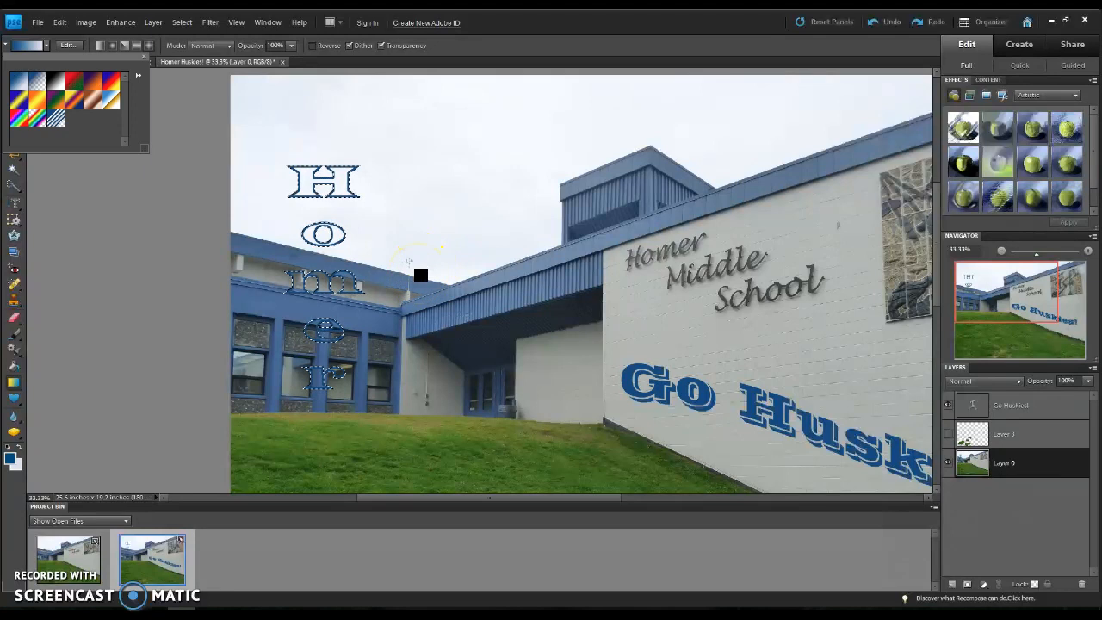
Step: Deselect the outlined "Homer" letters and try to move them with the Move tool
left_click(498, 196)
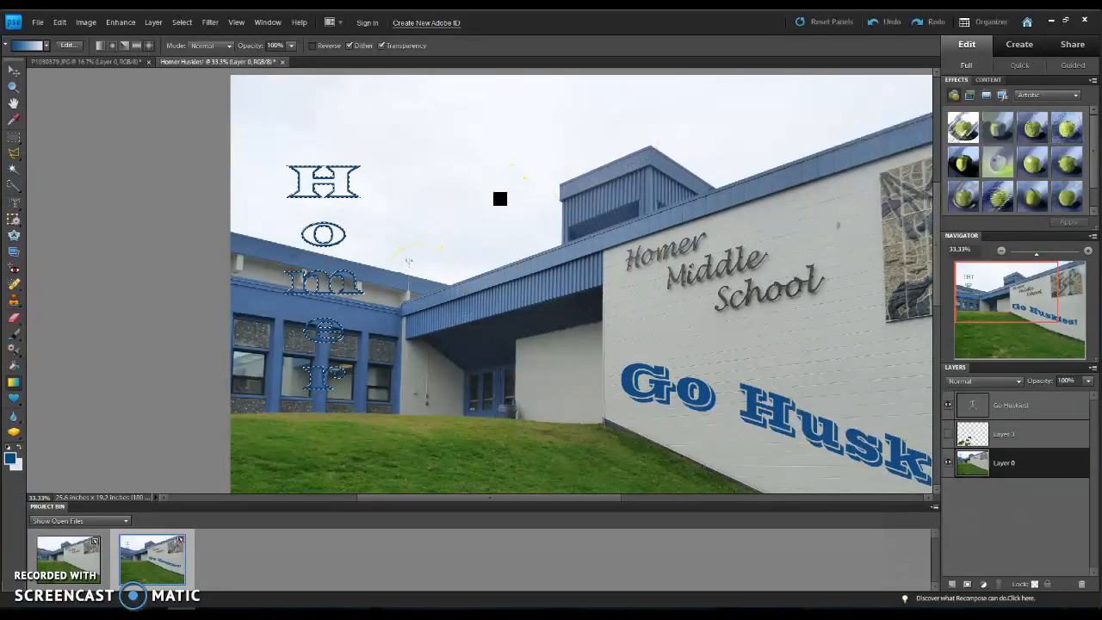
key("ctrl+d")
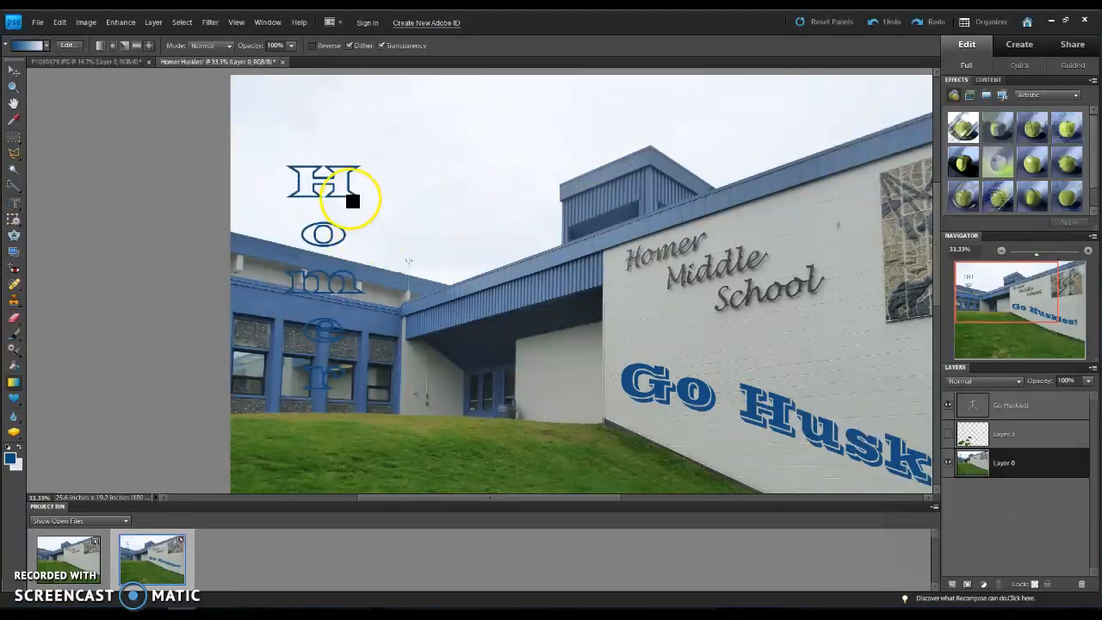
left_click(15, 70)
mouse_move(320, 176)
left_mouse_down()
mouse_move(330, 164)
mouse_move(317, 170)
left_mouse_up()
left_click(306, 188)
left_click(314, 192)
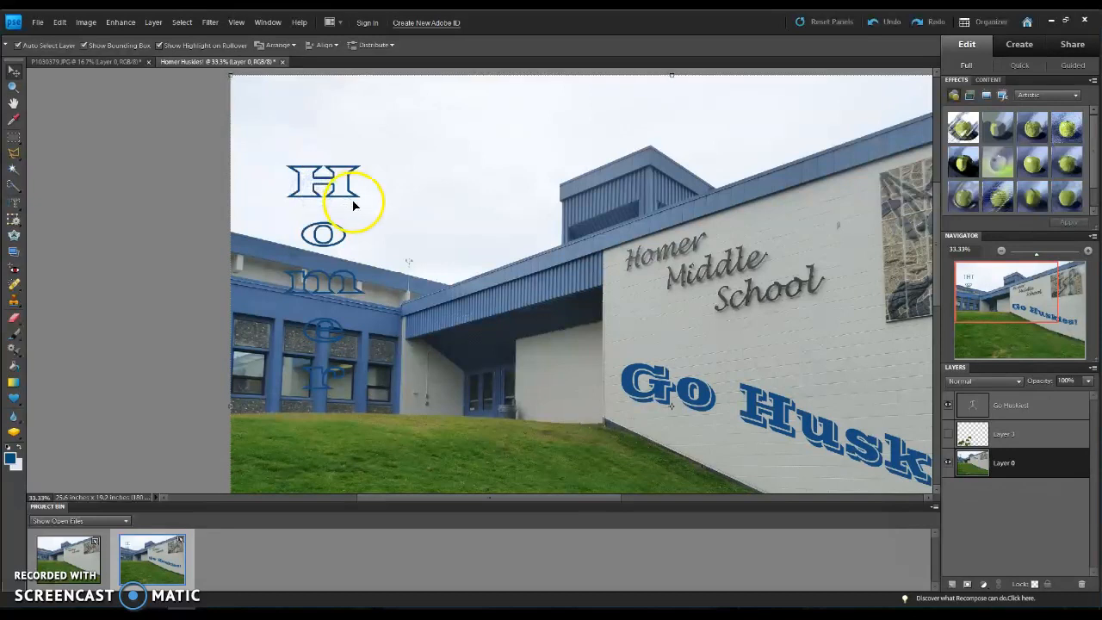
Step: Undo the deselection, the blue outline and the "Homer" selection on the photo
key("ctrl+z")
key("ctrl+z")
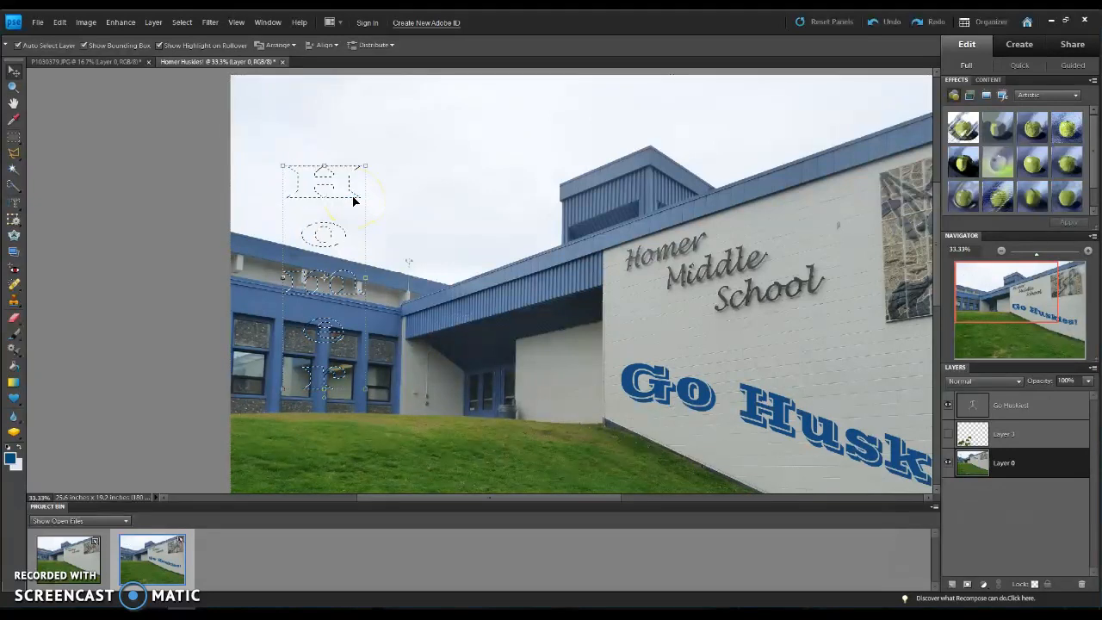
key("ctrl+z")
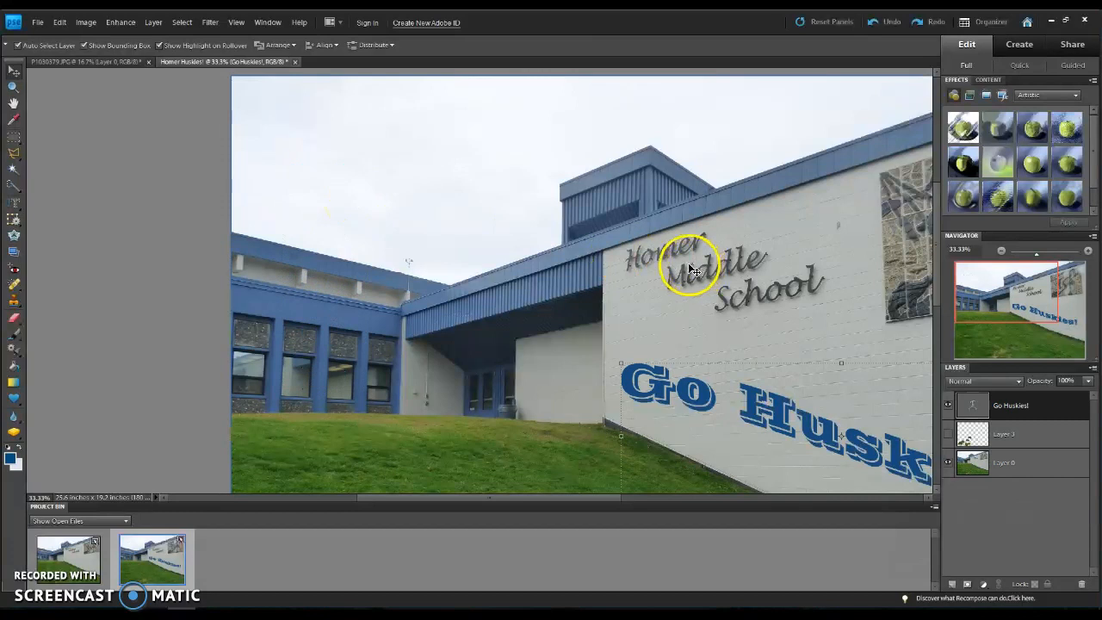
Step: Draw a 4 x 6 in crop area over the building and change its aspect ratio to 8 x 10 in
scroll(700, 272, "down", 1)
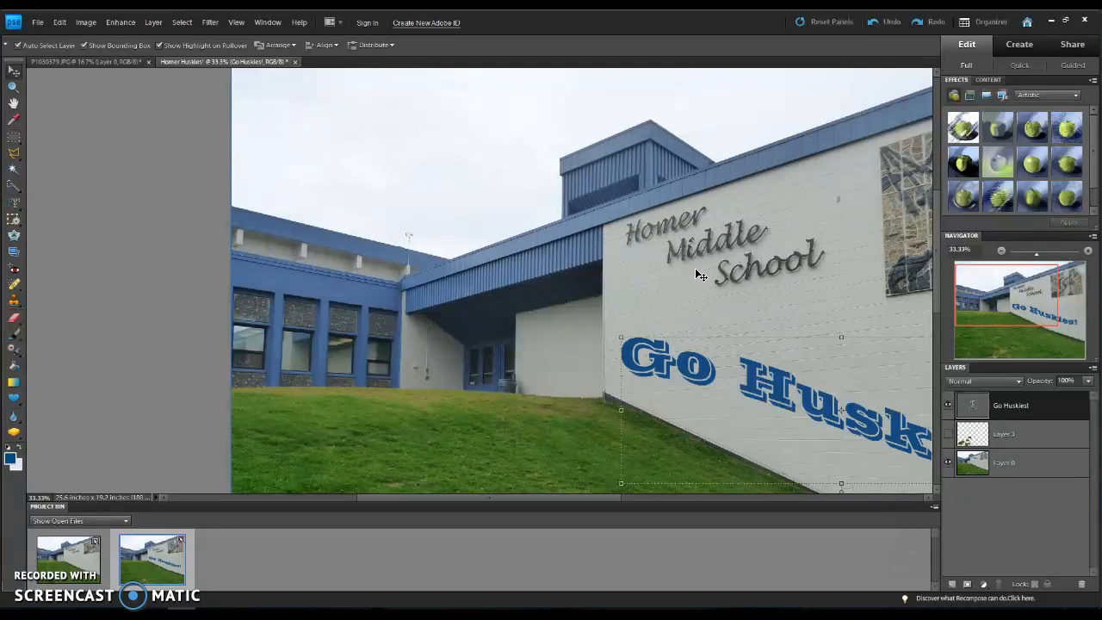
scroll(701, 274, "up", 1)
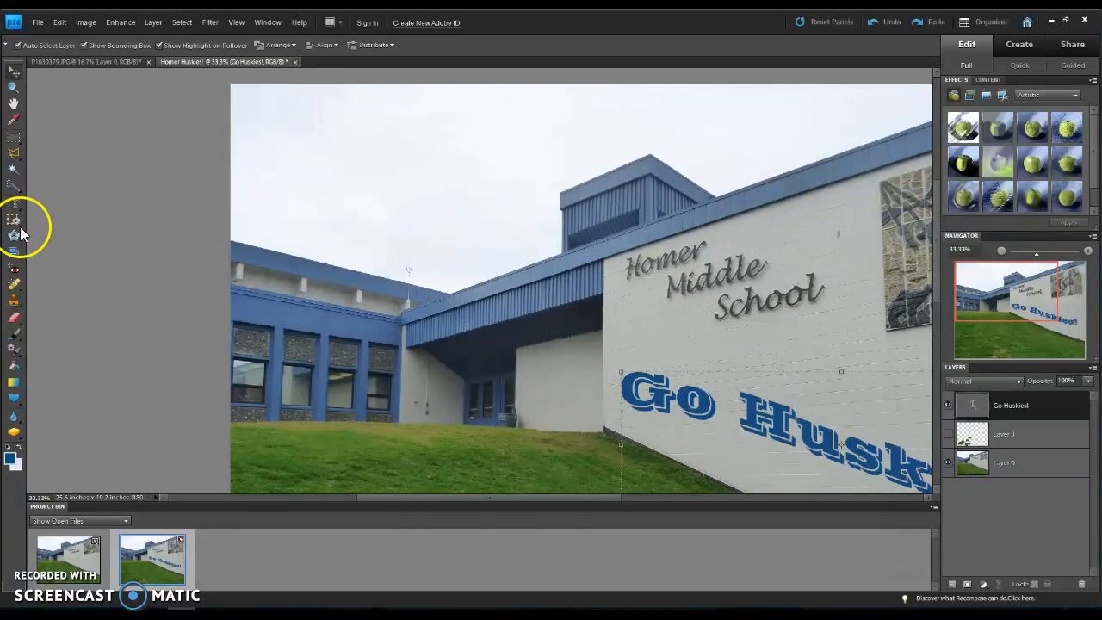
left_click(15, 219)
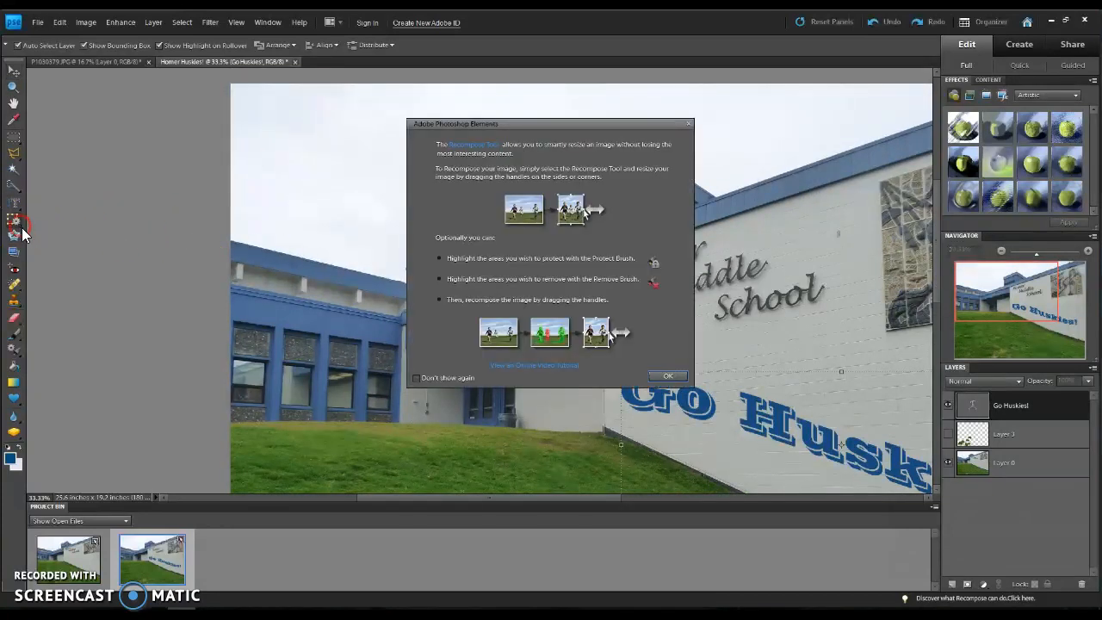
left_click(688, 125)
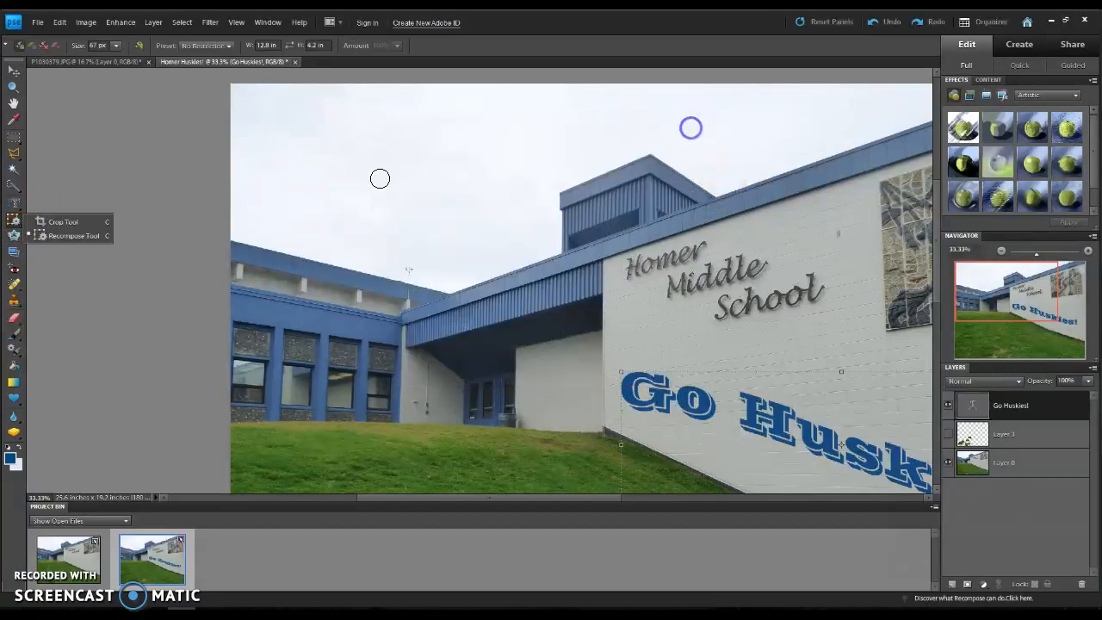
left_click(71, 221)
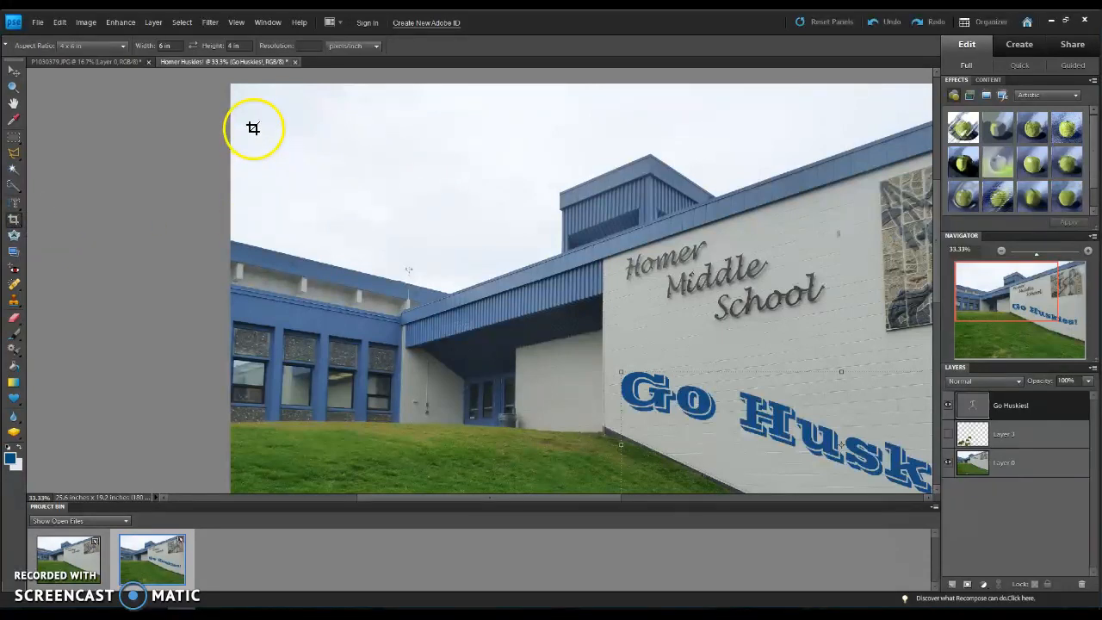
left_click_drag(252, 128, 745, 457)
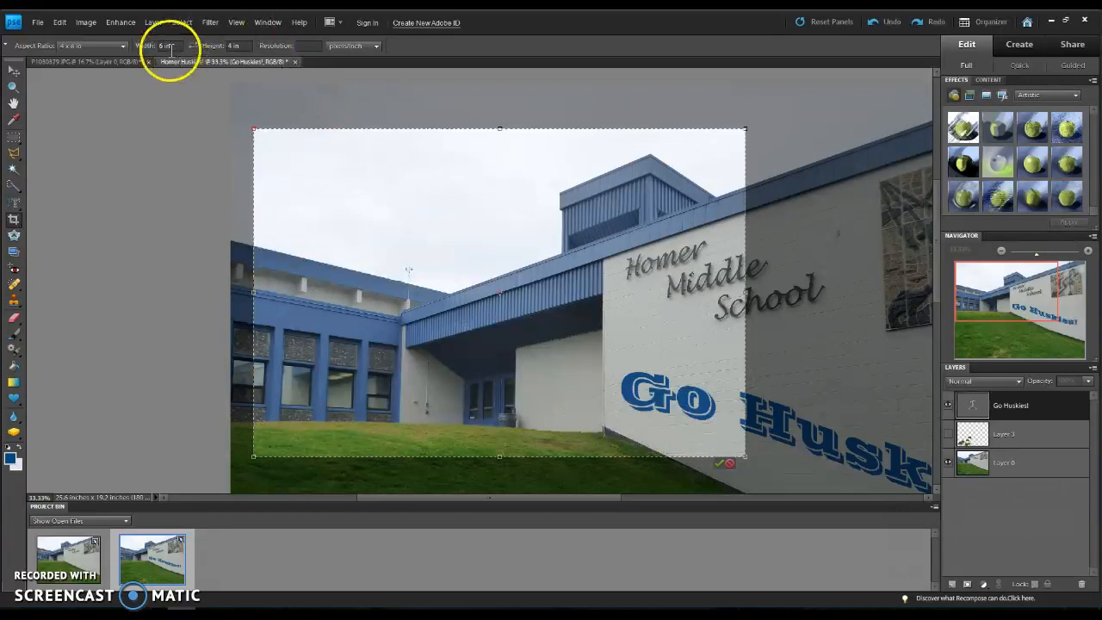
left_click(93, 46)
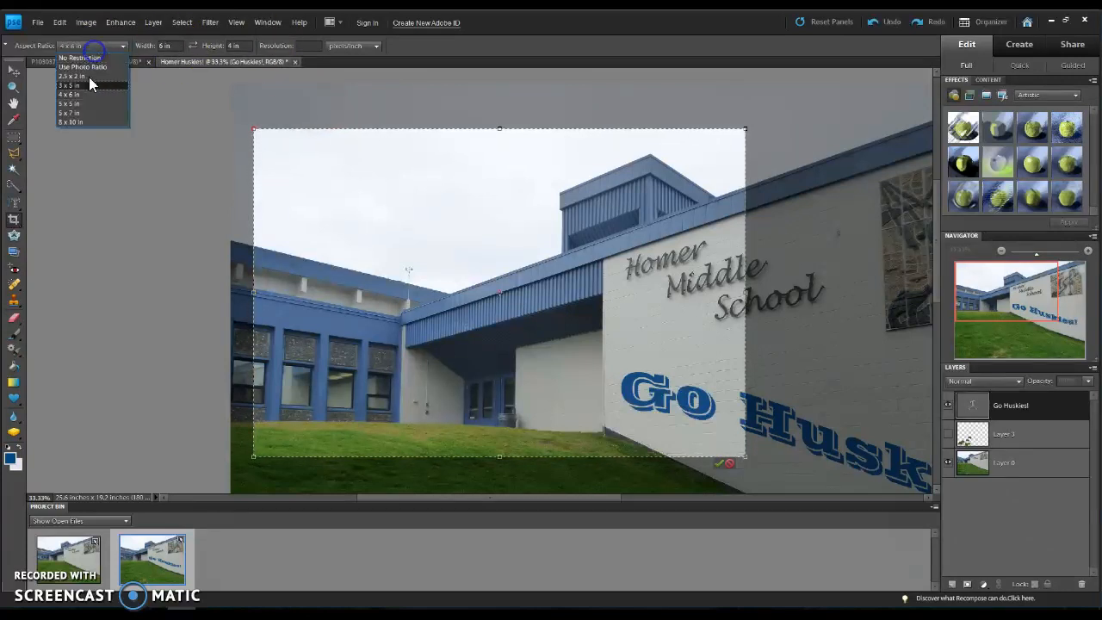
left_click(85, 123)
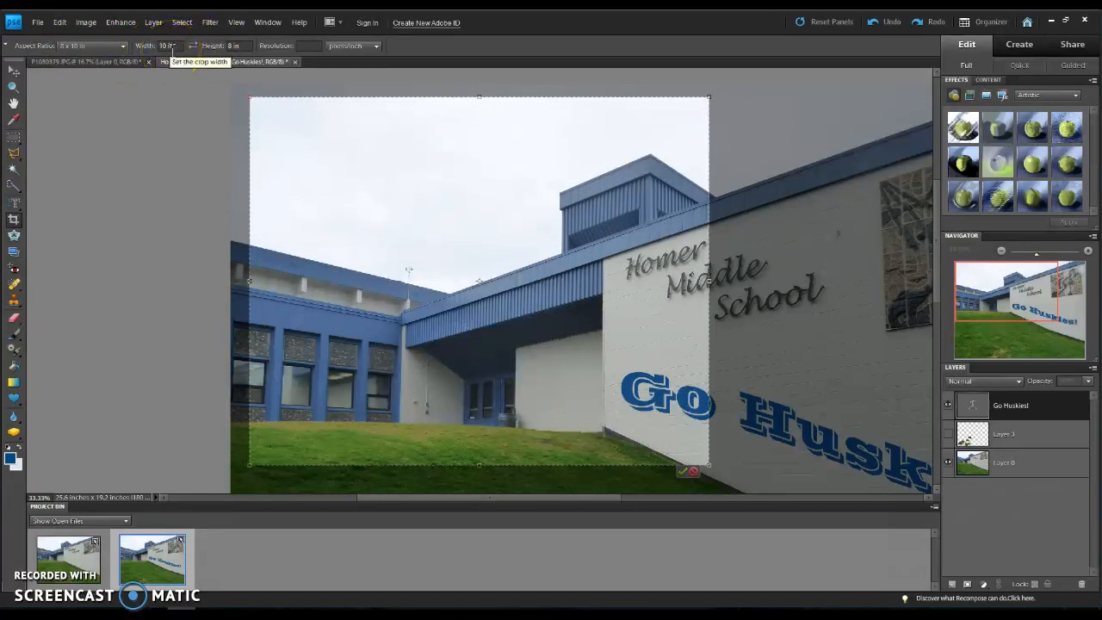
Step: Set the crop's aspect ratio to No Restriction, widen the crop area toward the wall mosaic, and cancel the crop
left_click(66, 46)
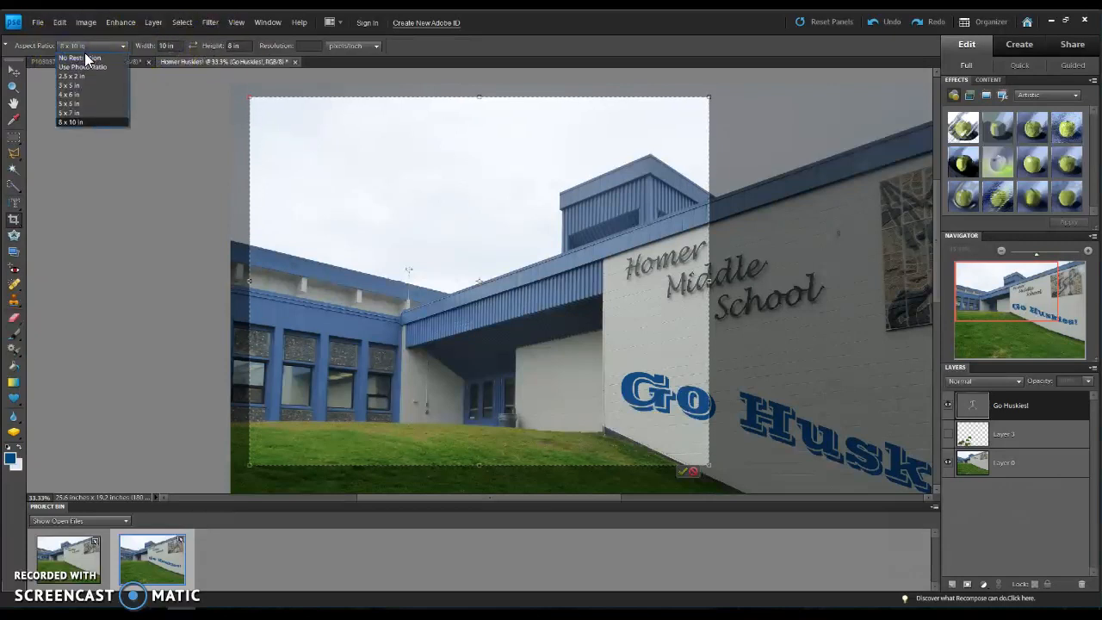
left_click(87, 55)
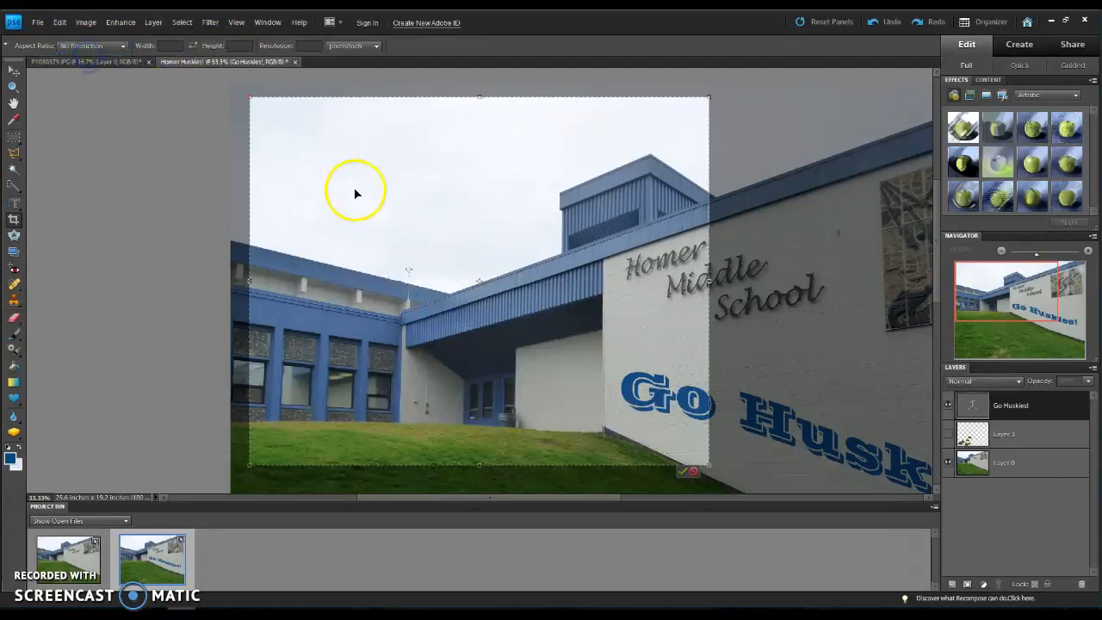
left_click_drag(709, 281, 899, 280)
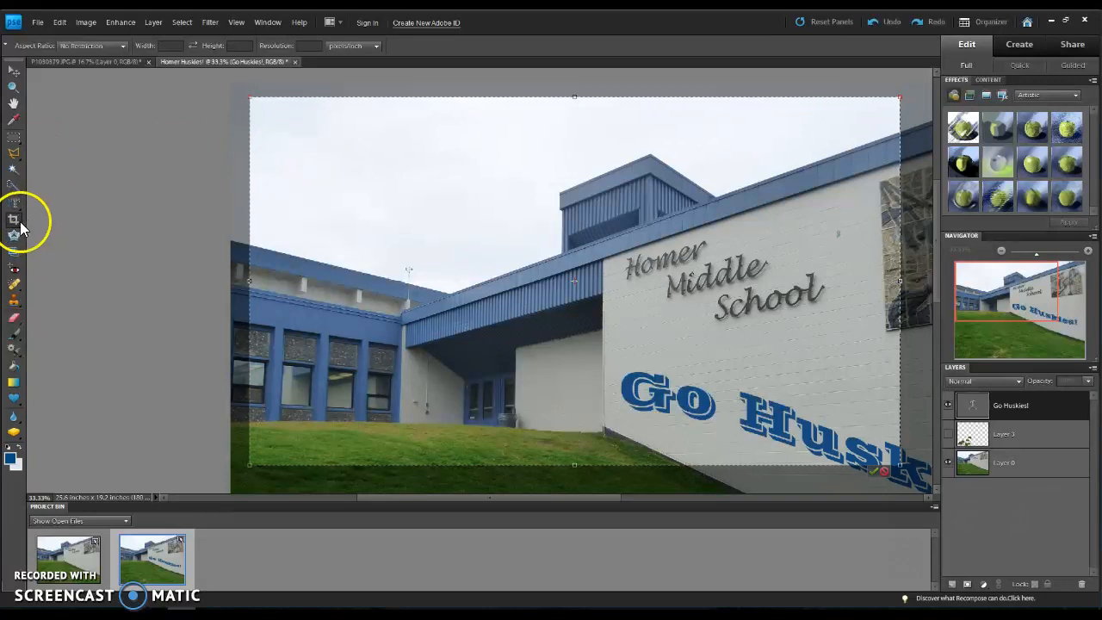
left_click(885, 472)
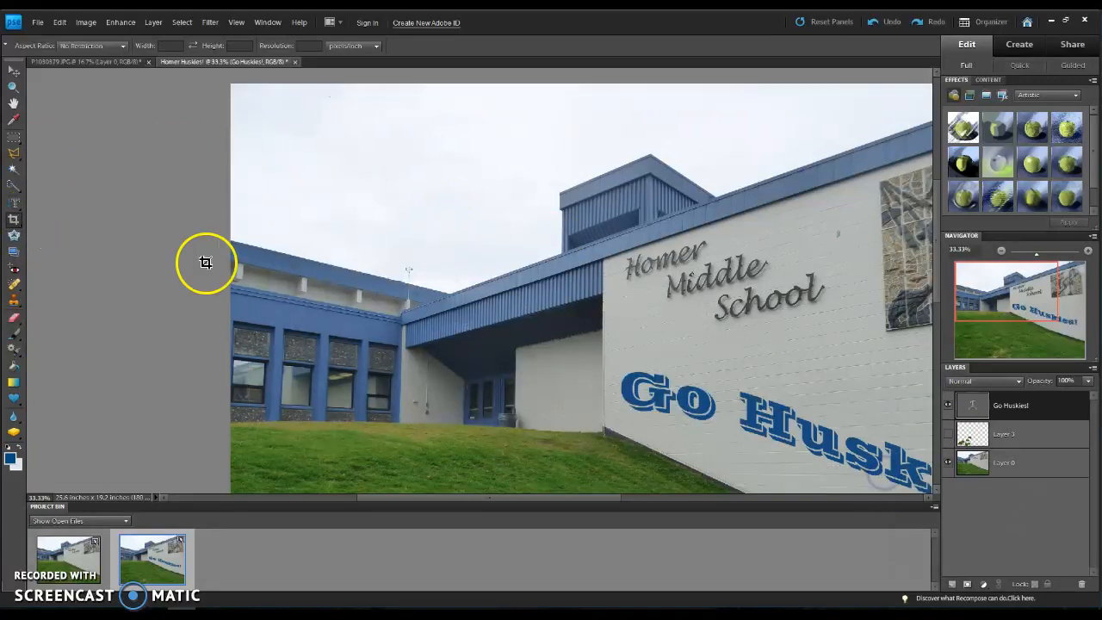
Step: Activate the Recompose tool's Remove Brush and set its size to 73 px
left_click(20, 229)
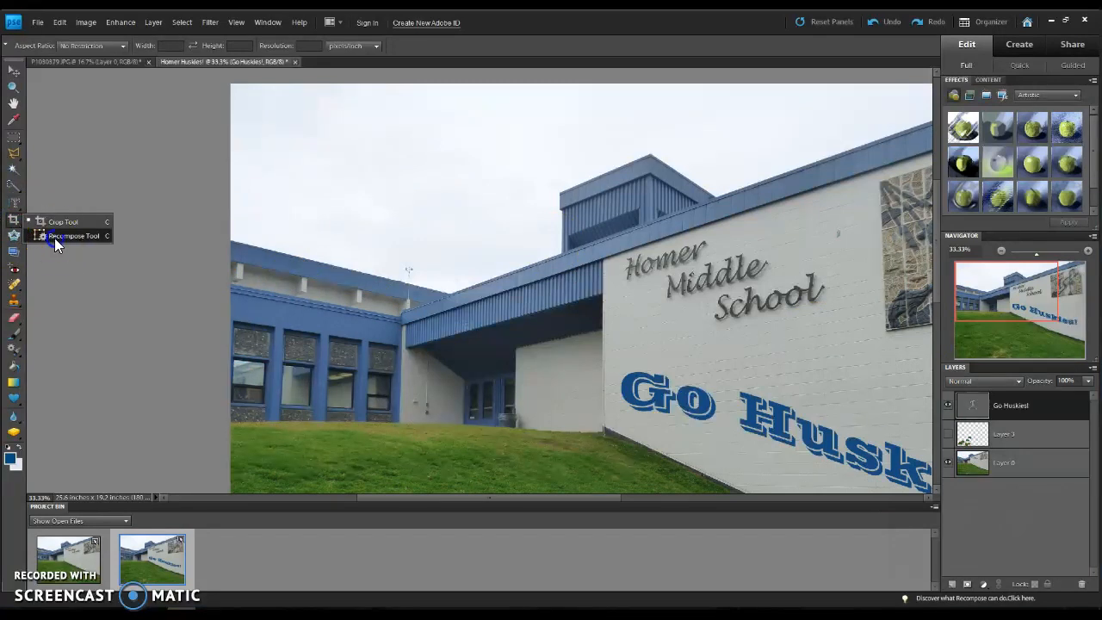
left_click(54, 236)
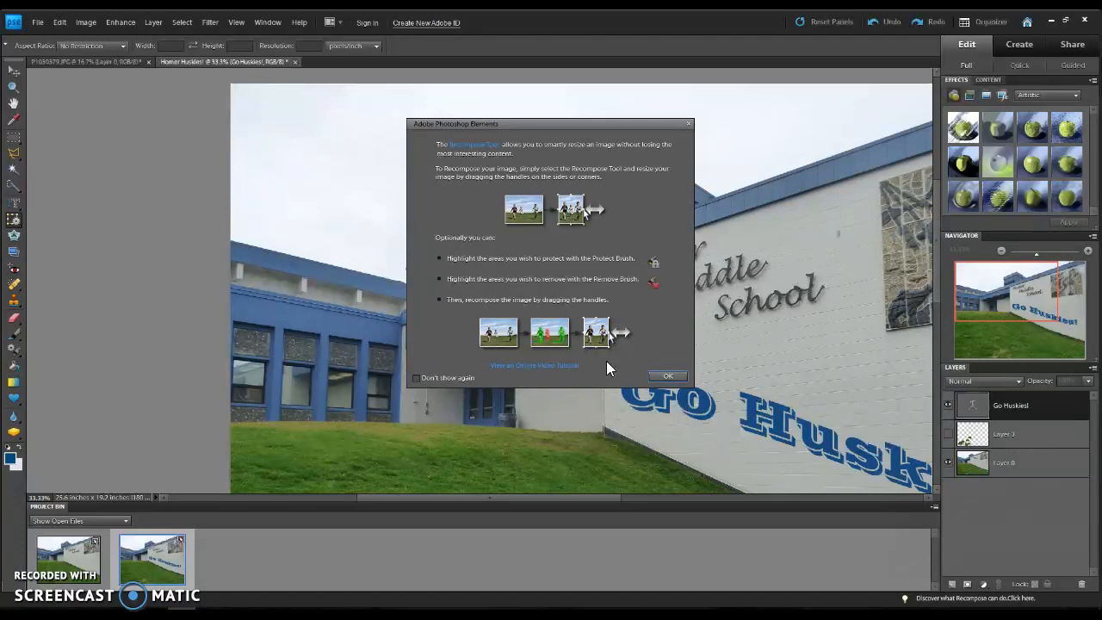
left_click(668, 376)
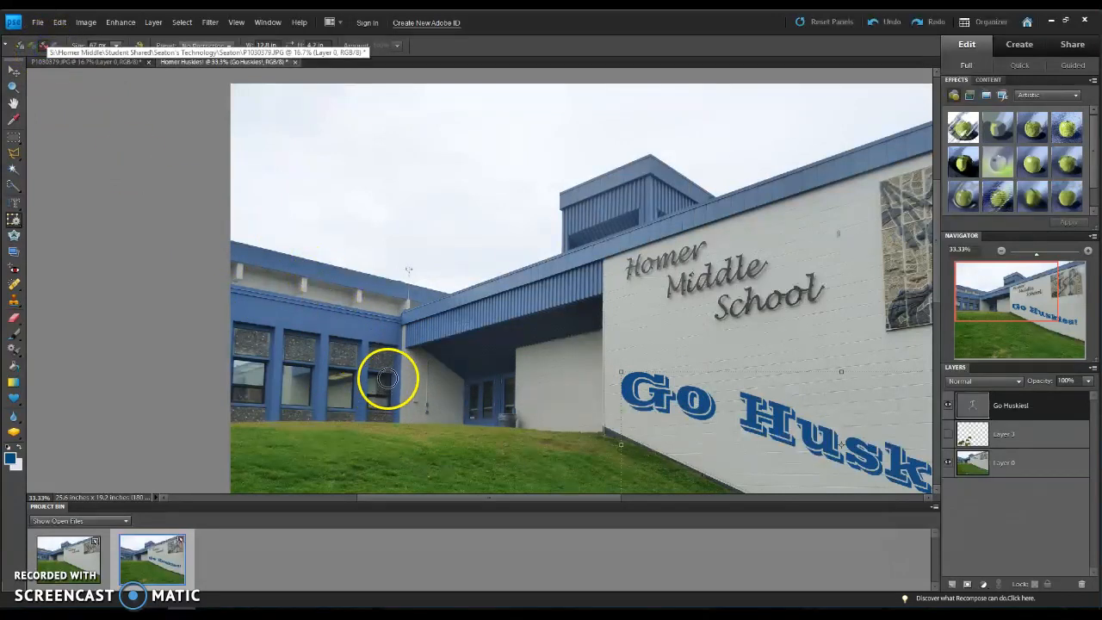
left_click(113, 45)
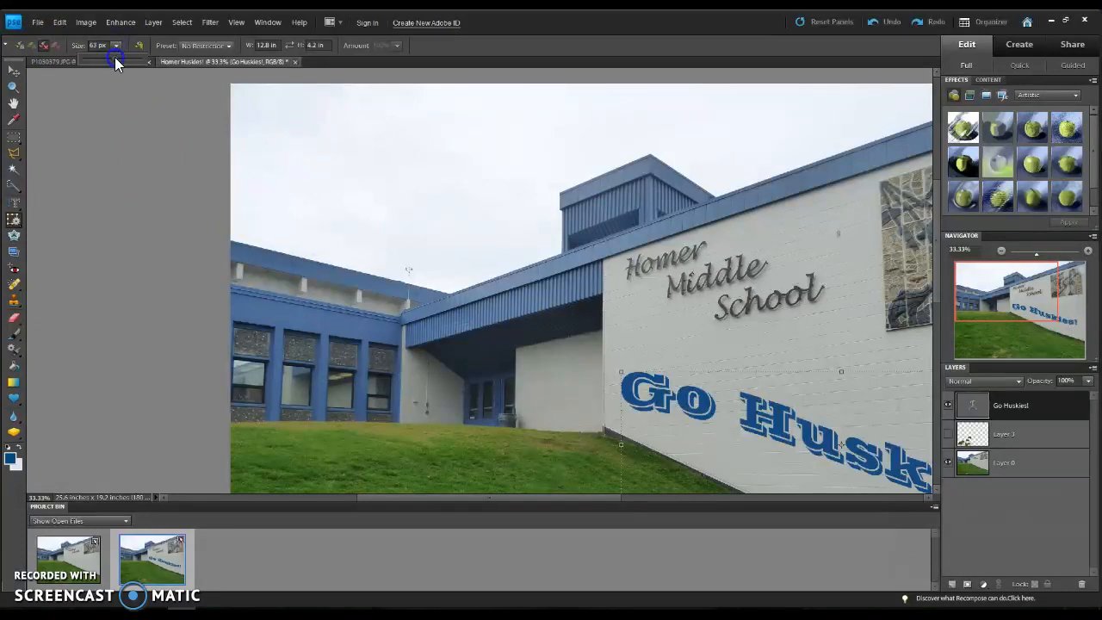
left_click(116, 45)
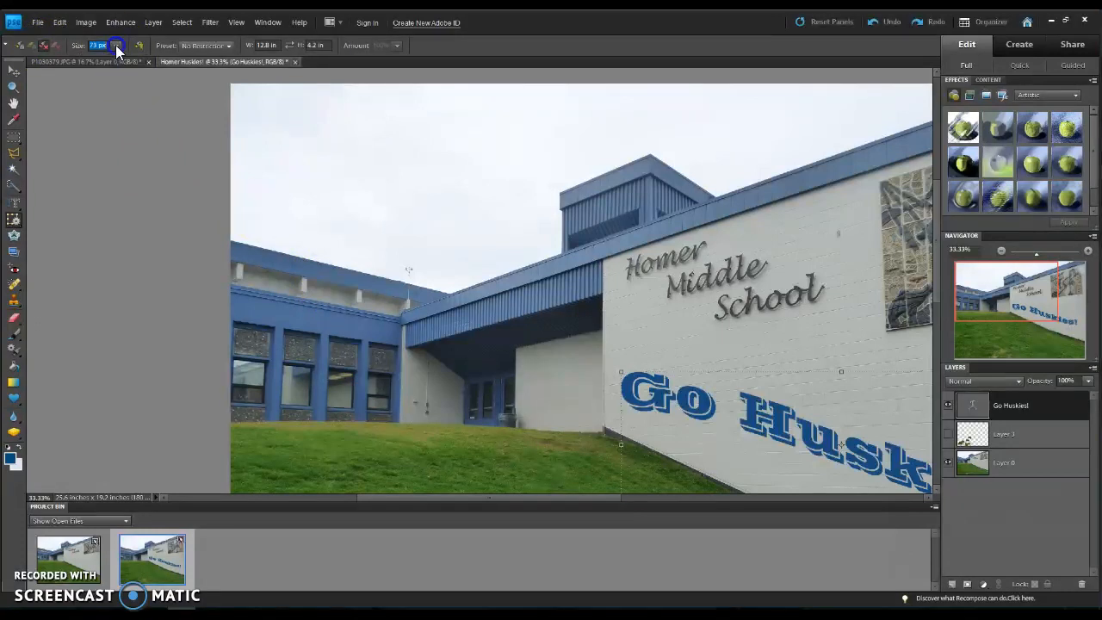
Step: Simplify the "Go Huskies!" type layer to allow recomposing
left_click(380, 354)
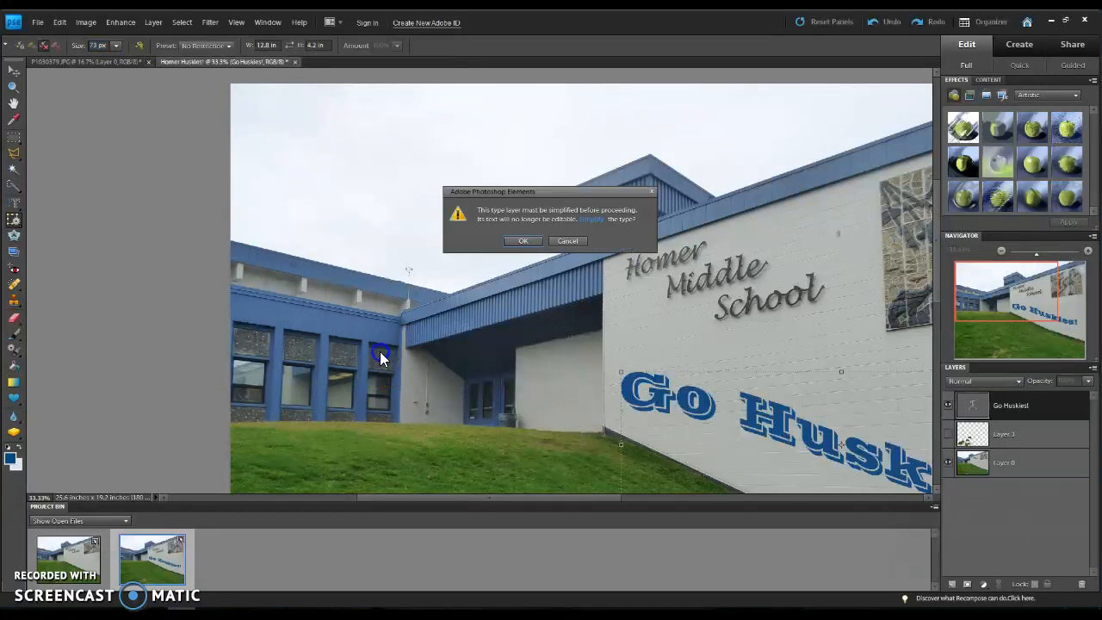
left_click(529, 235)
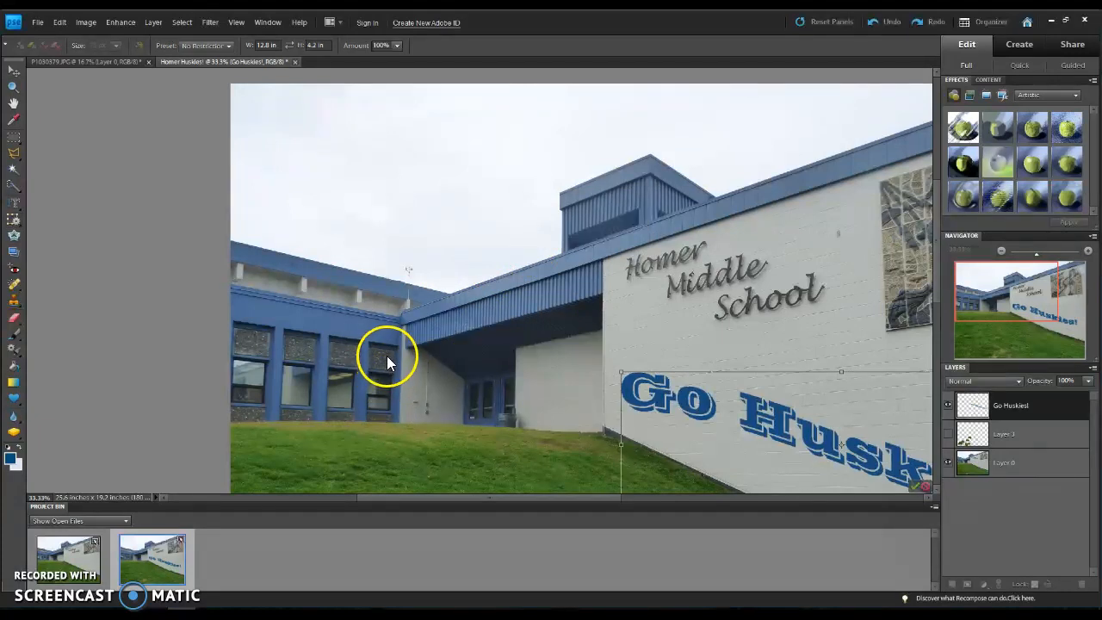
left_click(412, 376)
left_click(568, 353)
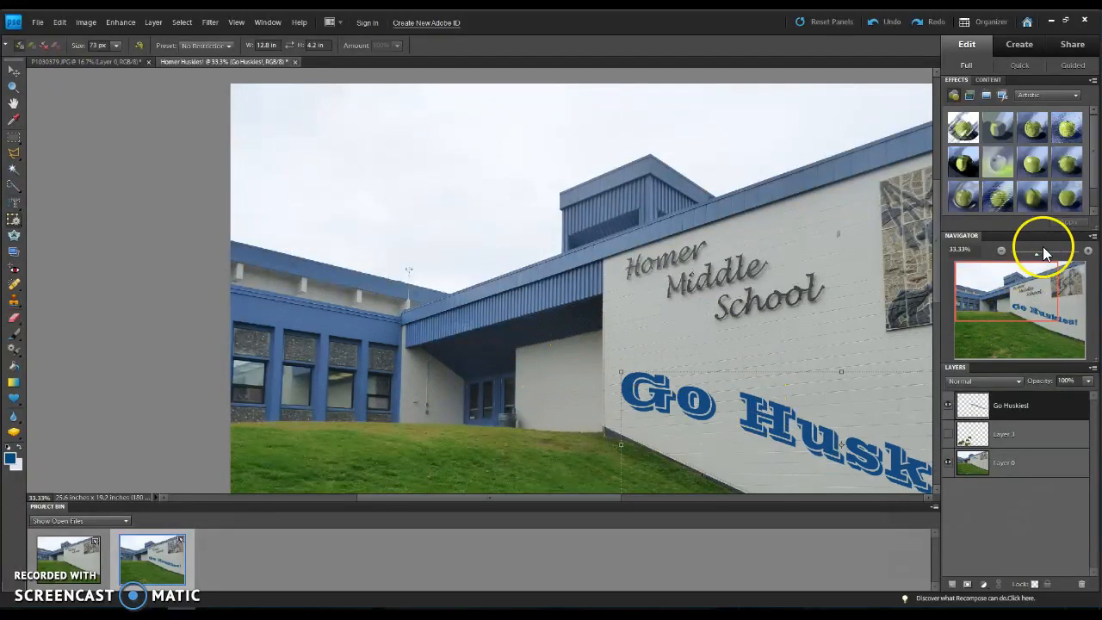
Step: Leave the recompose of the "Go Huskies!" layer and make Layer 0 the layer to recompose
left_click(1001, 251)
left_click(1002, 251)
left_click(1001, 250)
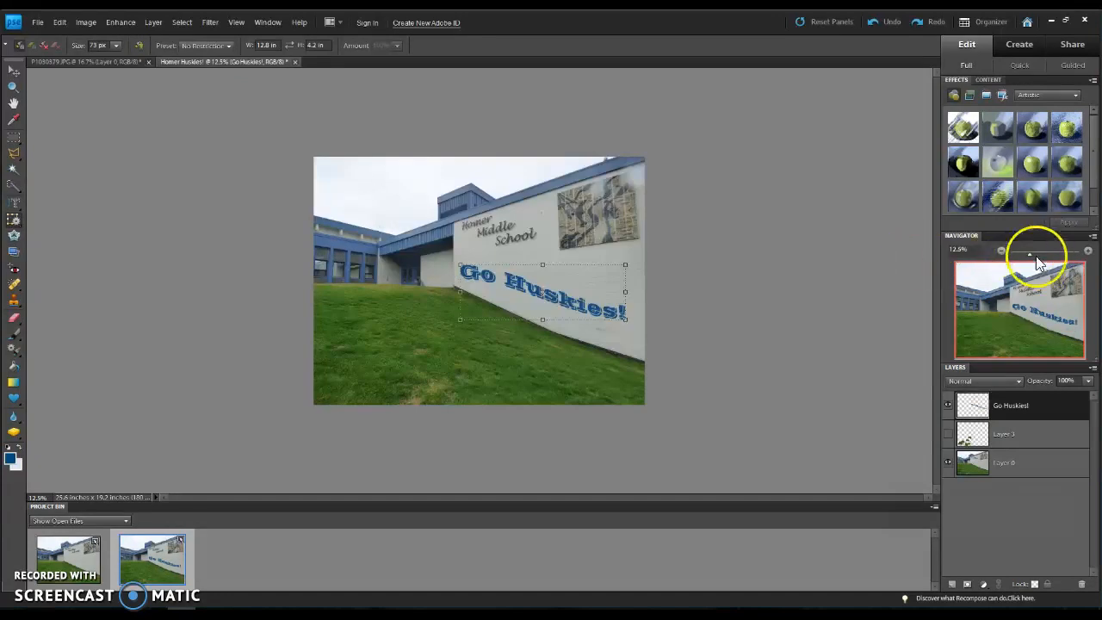
left_click(1088, 250)
left_click(1088, 250)
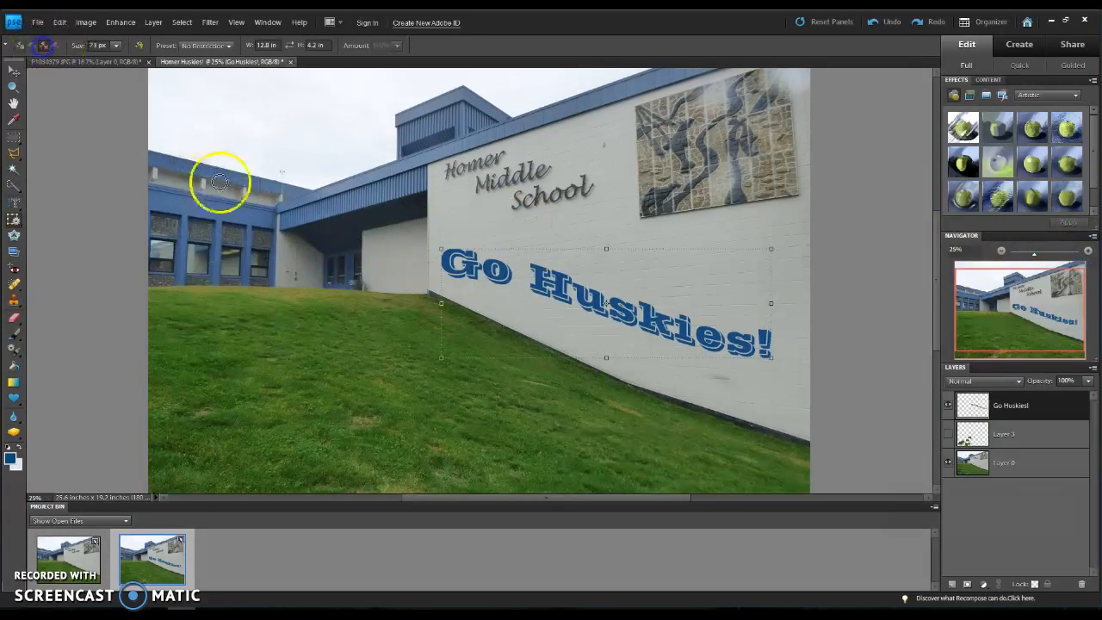
left_click(258, 258)
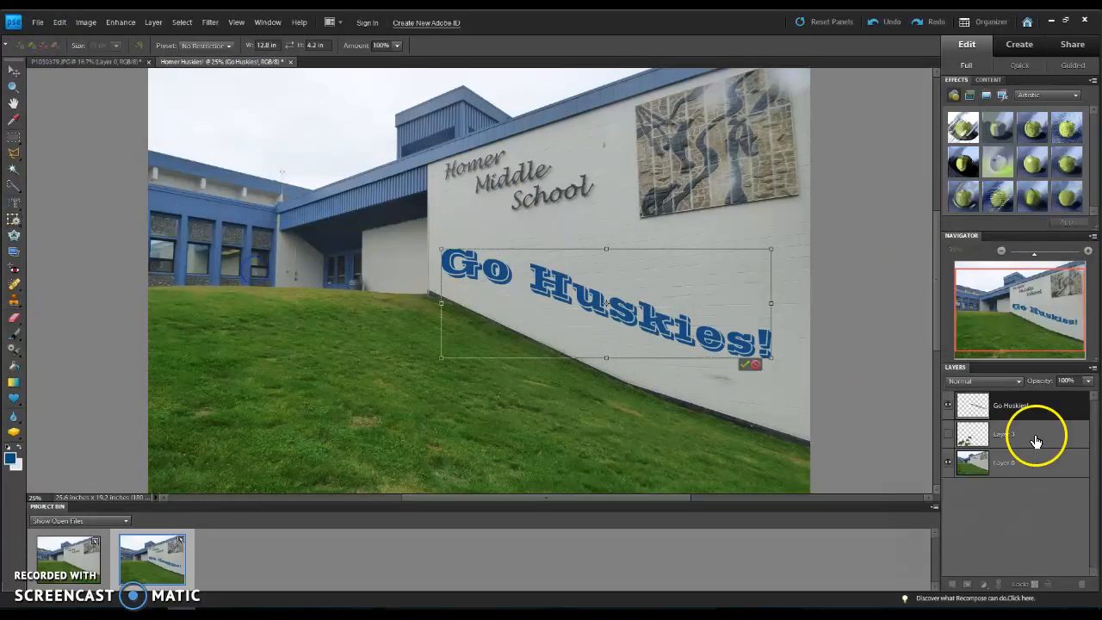
left_click(1019, 466)
left_click(982, 458)
left_click(947, 404)
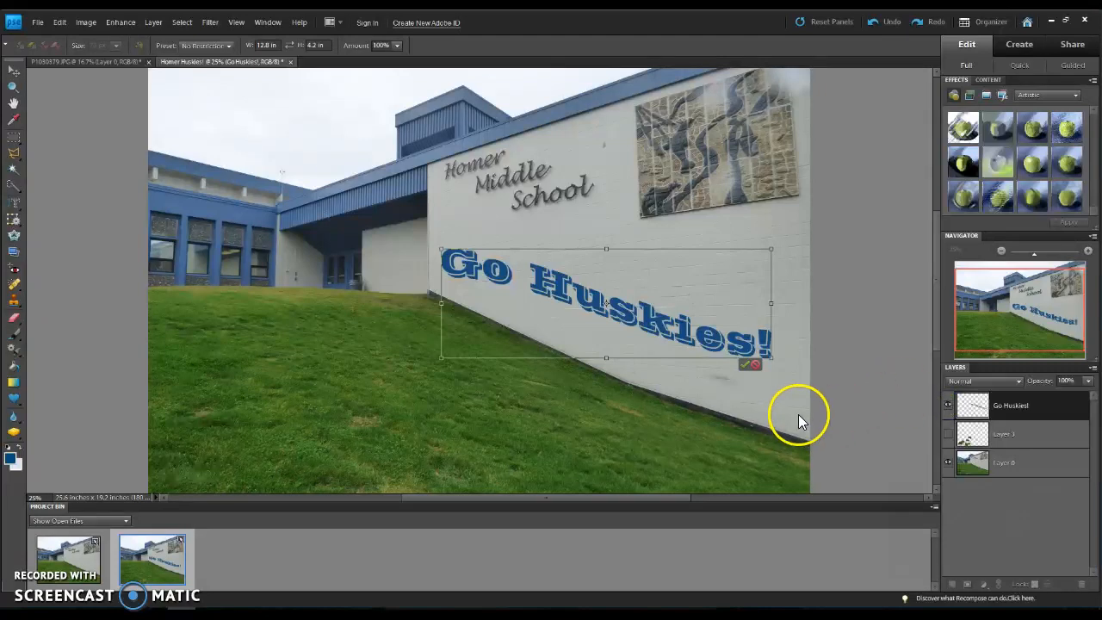
left_click(984, 460)
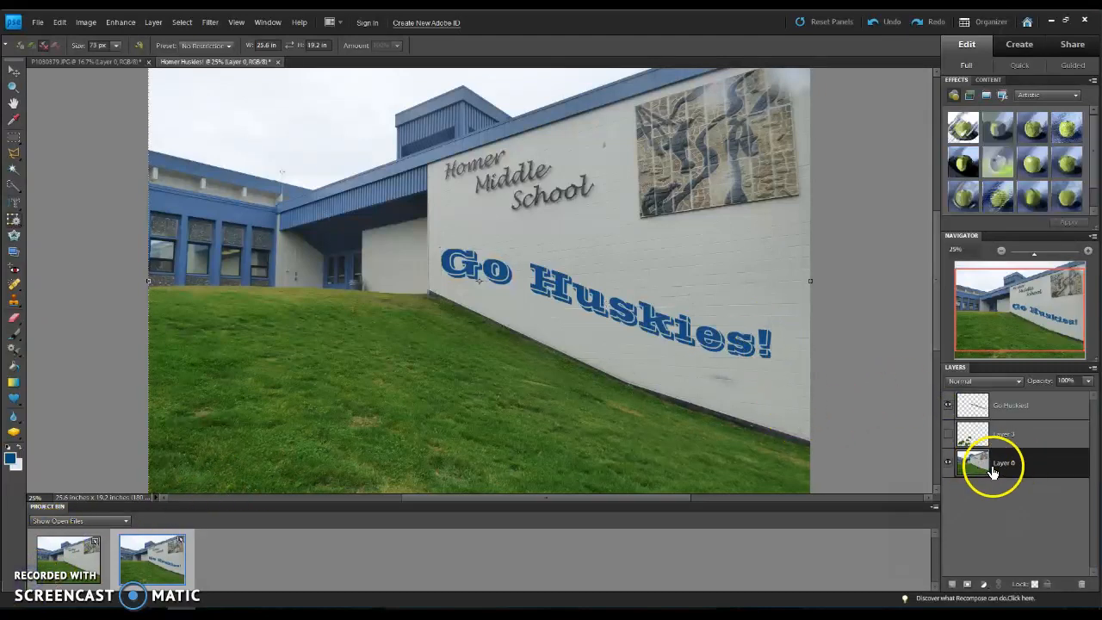
Step: Mark the window nearest the entrance for removal and recompose Layer 0 to 24.6 in wide from its left edge
left_click(266, 253)
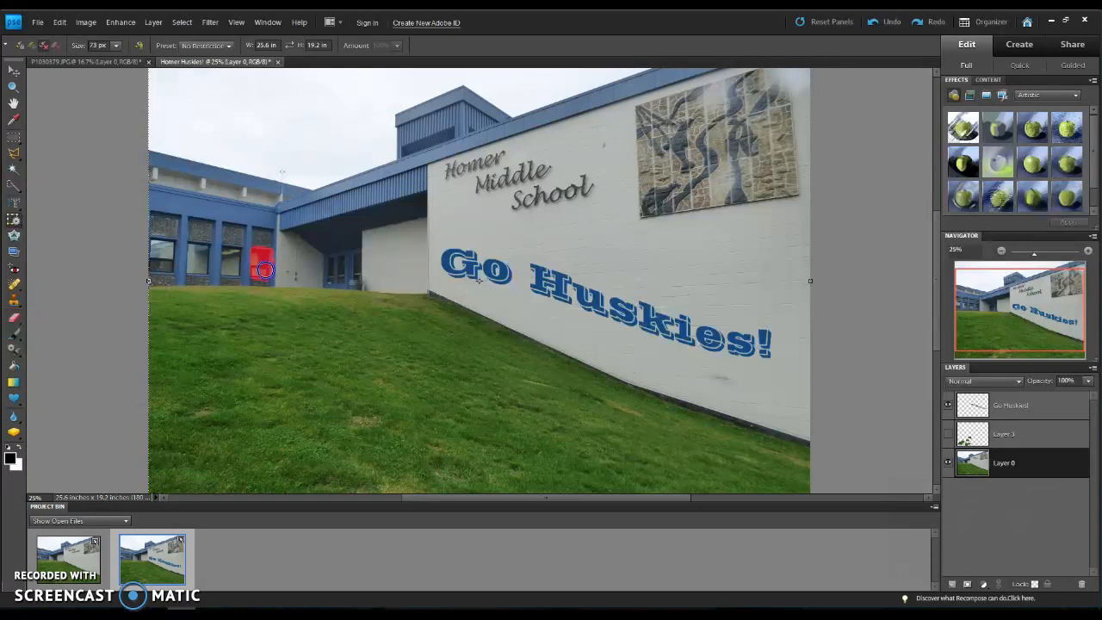
left_click_drag(272, 259, 273, 260)
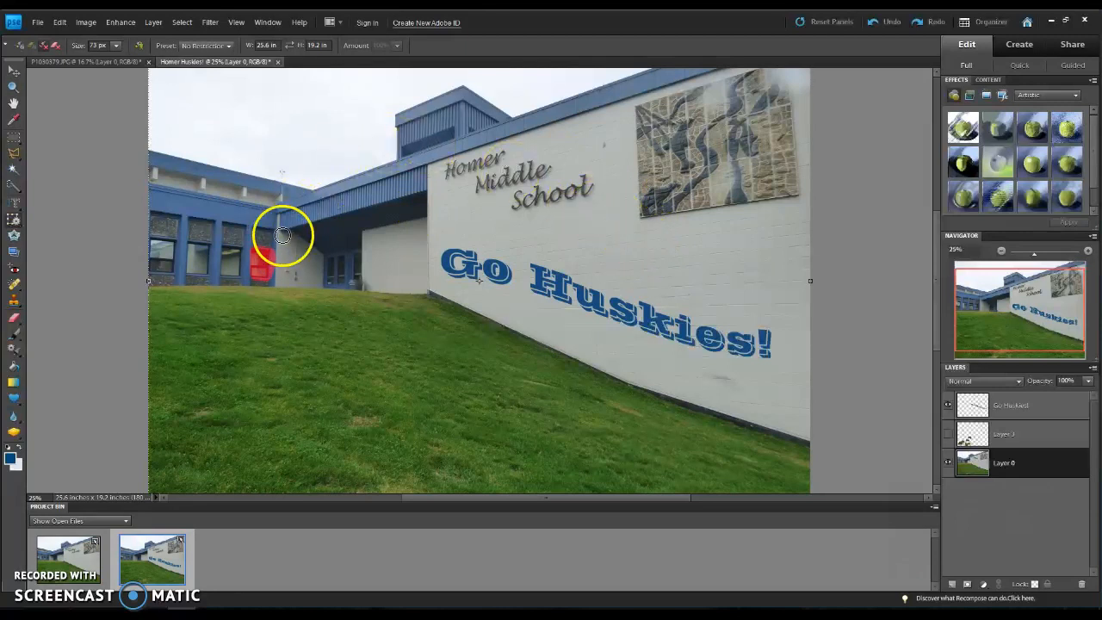
left_click_drag(148, 282, 175, 288)
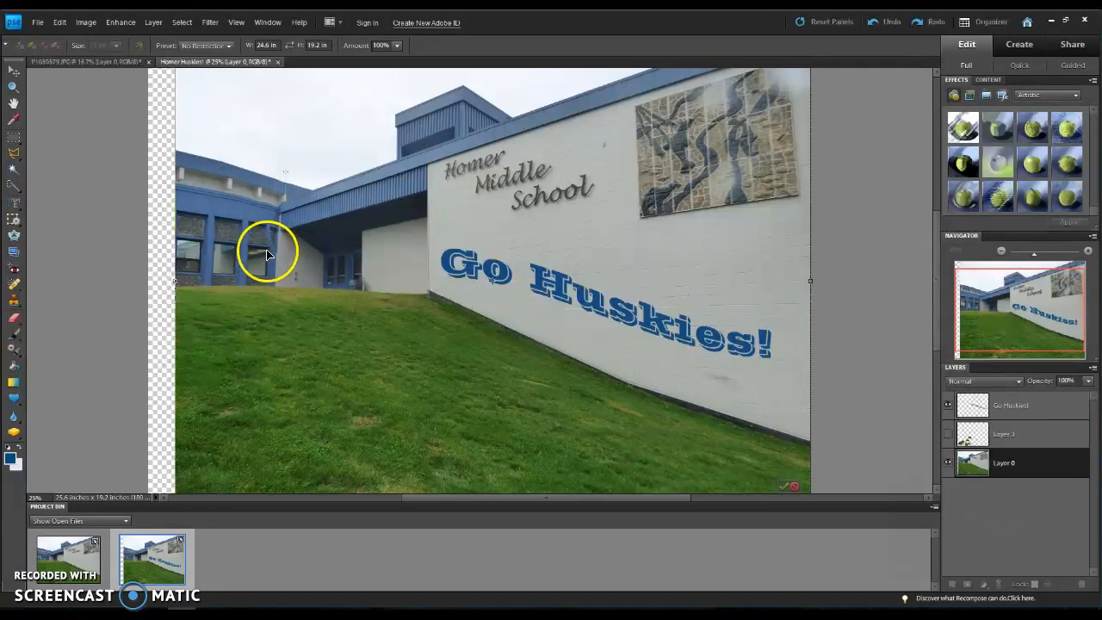
left_click(29, 578)
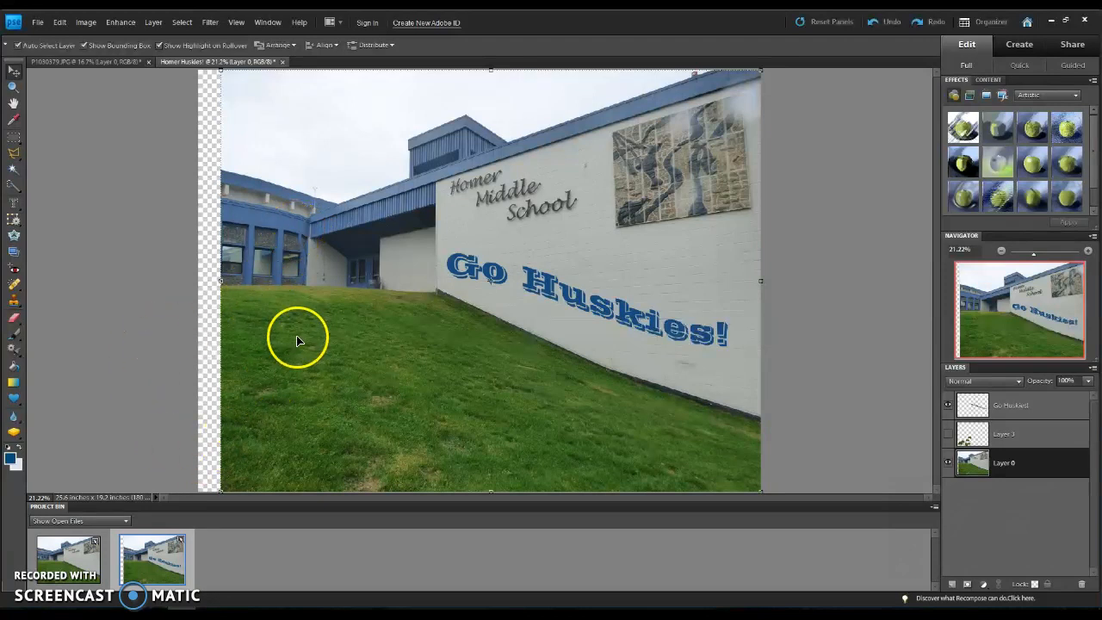
Step: Try straightening the photo along the building's grass line with Crop to Remove Background, and undo it
left_click(13, 253)
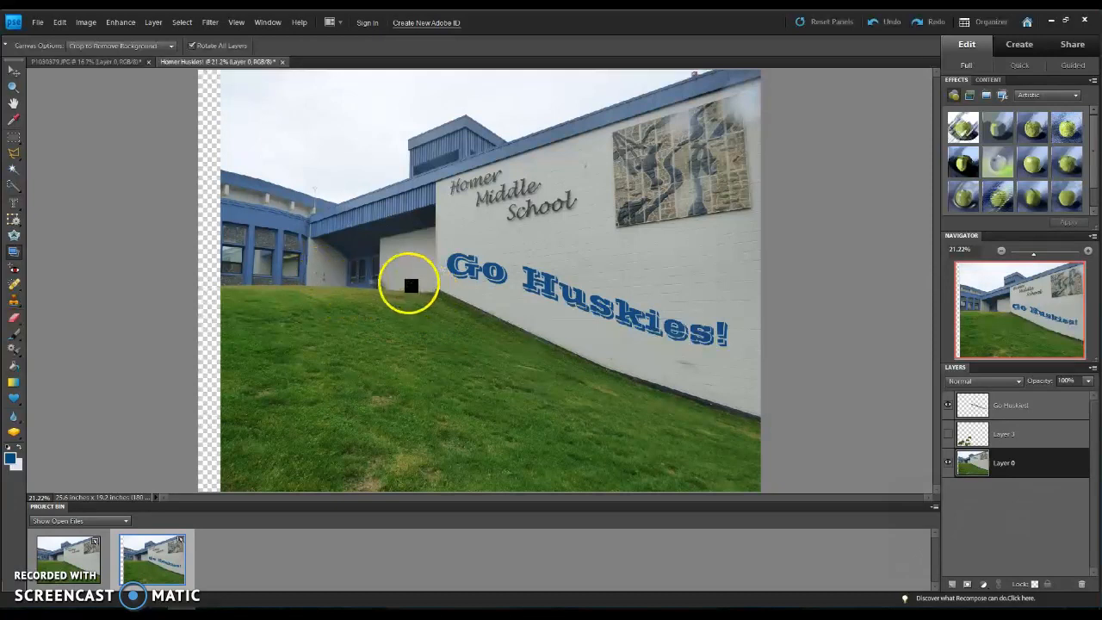
left_click(337, 288)
left_click_drag(436, 292, 435, 292)
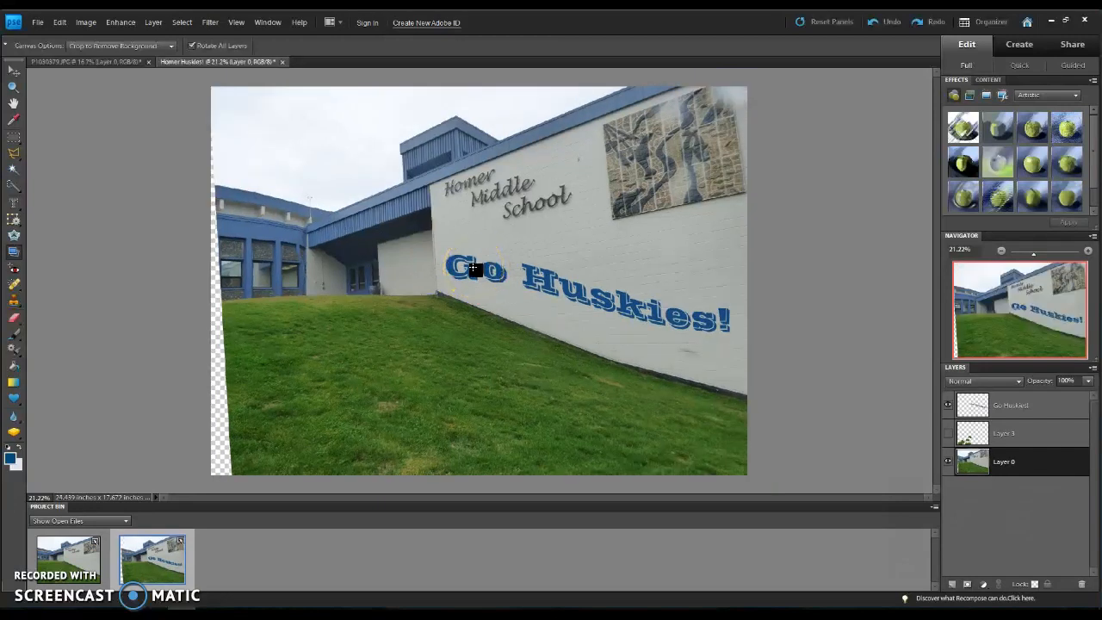
left_click(130, 45)
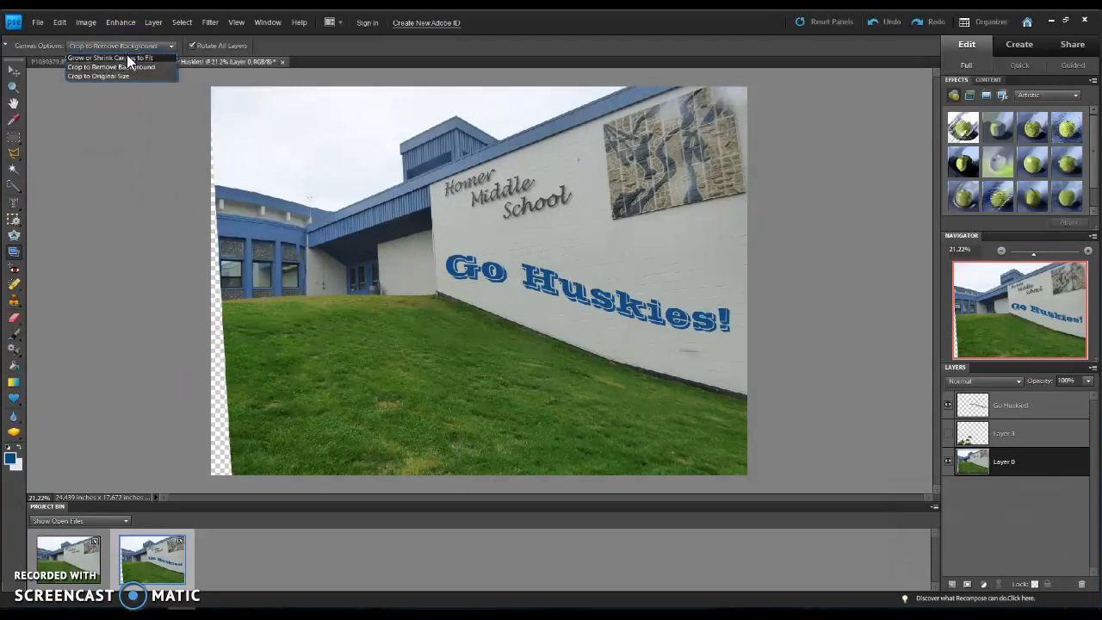
left_click(126, 46)
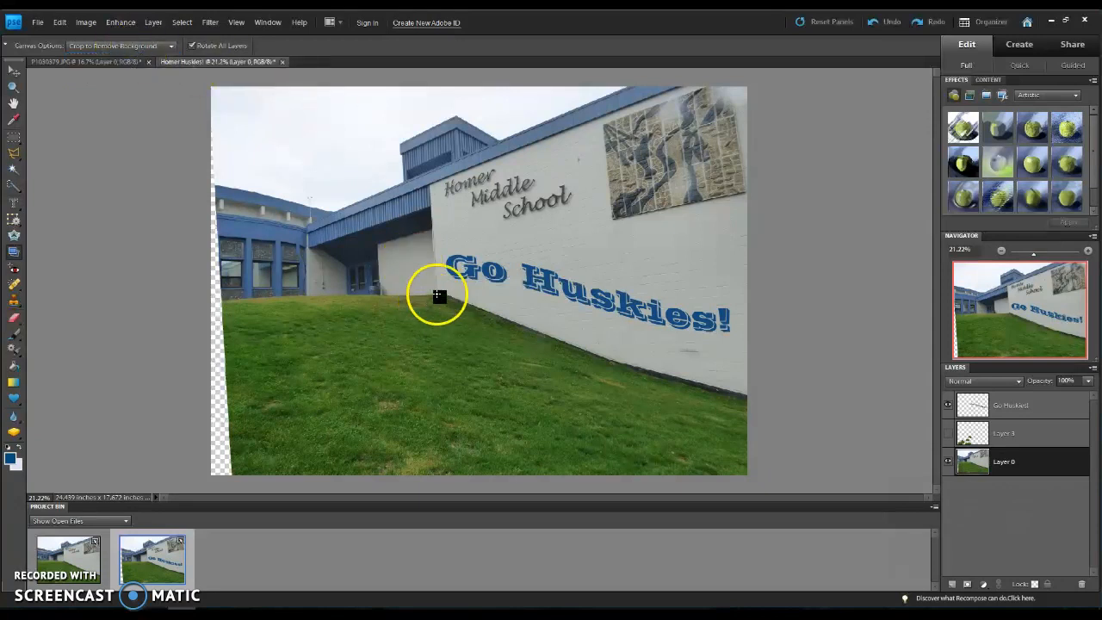
left_click(858, 26)
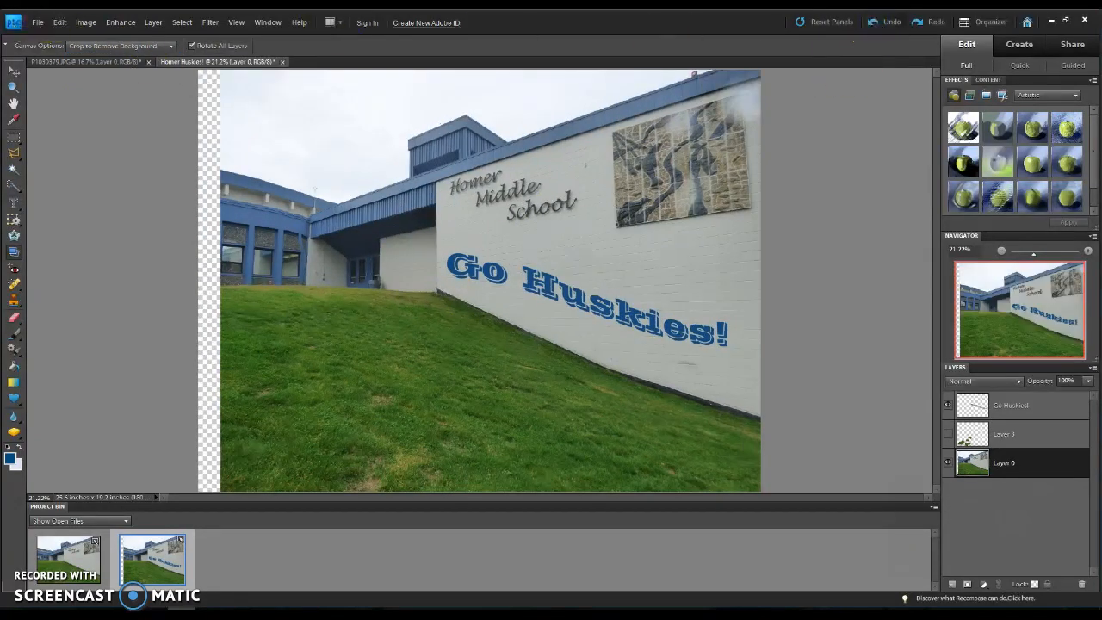
Step: Straighten the photo along the grass line below the entrance, using the Grow or Shrink Canvas to Fit option
left_click(124, 44)
left_click(121, 57)
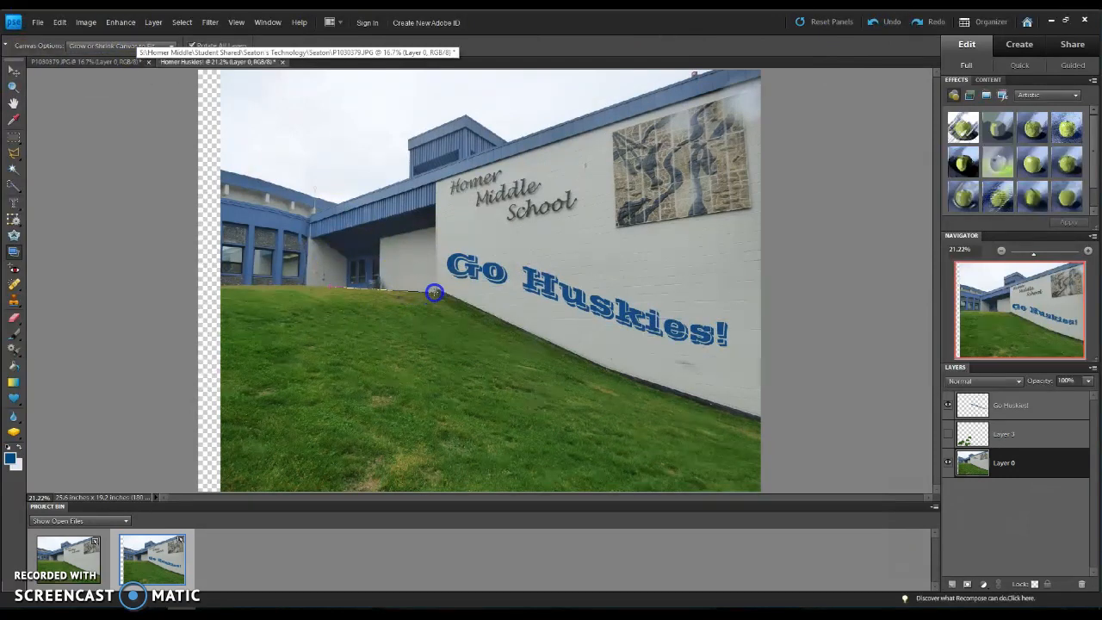
left_click_drag(433, 292, 207, 240)
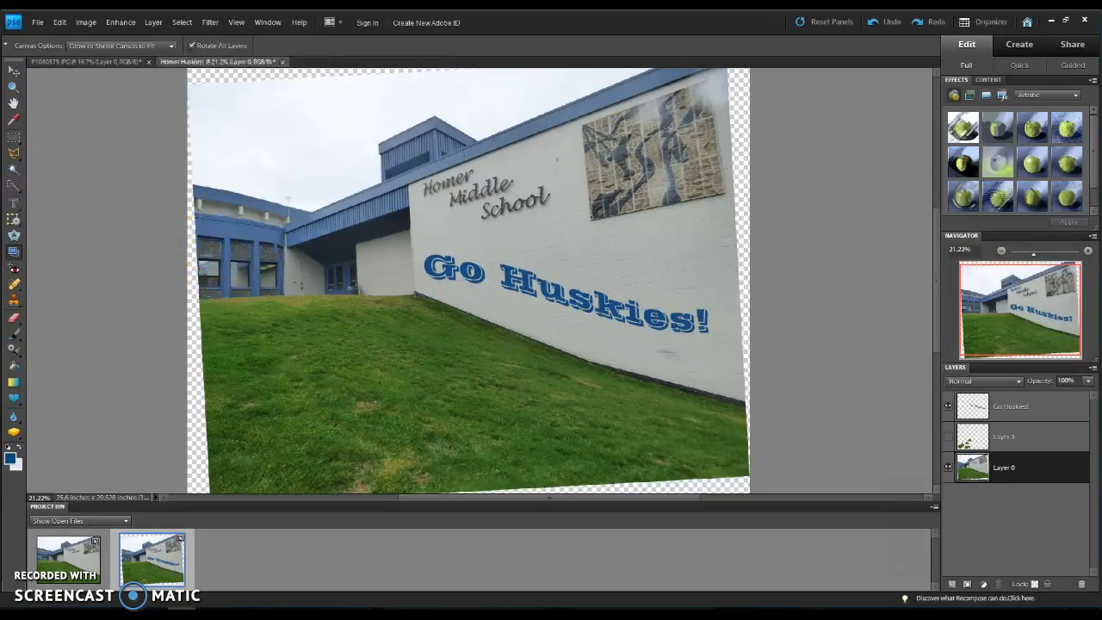
Step: Crop the straightened photo to about 23.5 by 15.9 in, excluding the tilted transparent edges
left_click(14, 221)
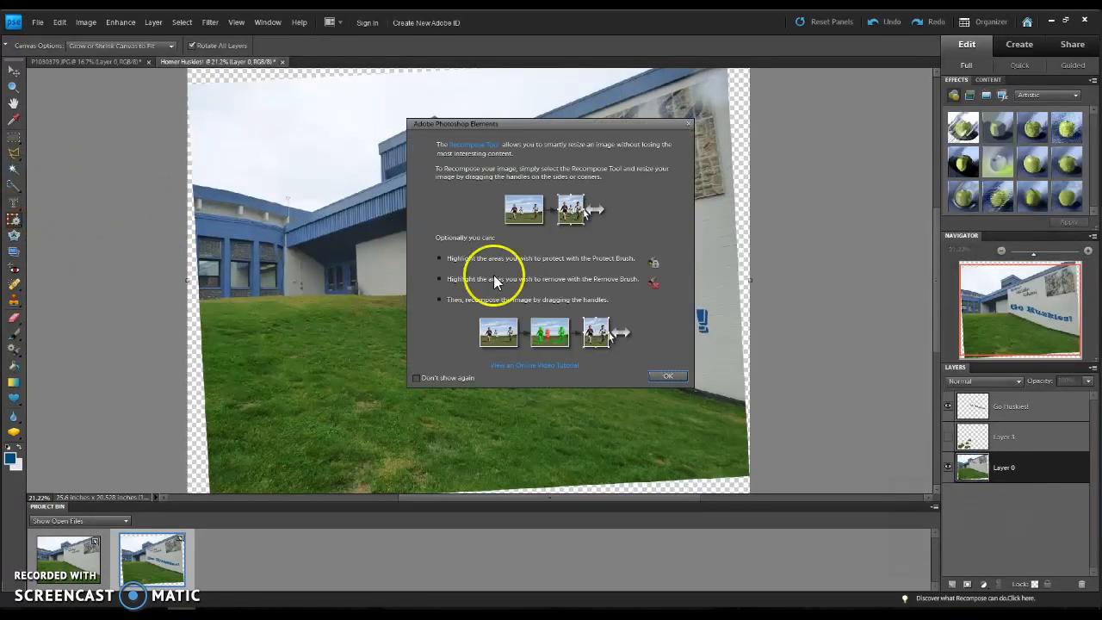
left_click(688, 123)
left_click(13, 221)
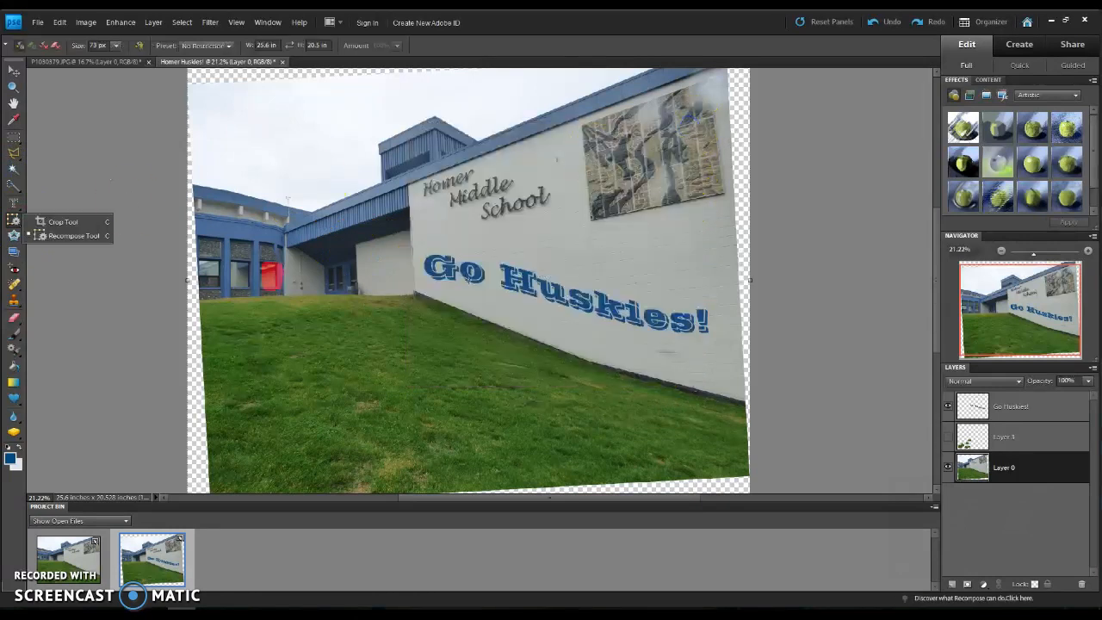
left_click(61, 228)
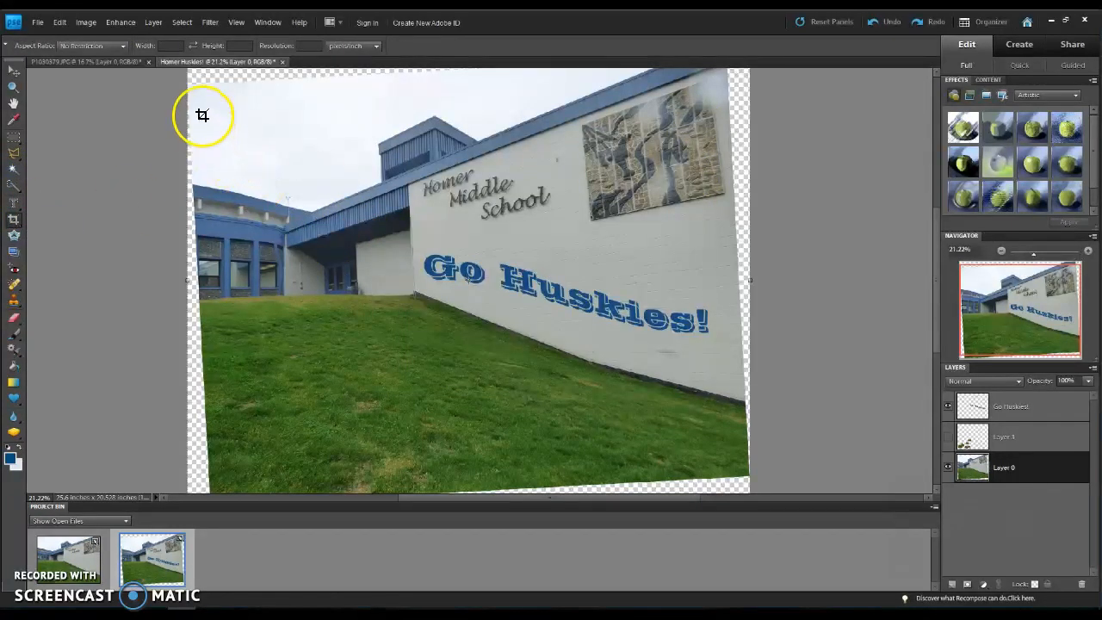
left_click_drag(207, 104, 223, 325)
left_click_drag(306, 450, 724, 454)
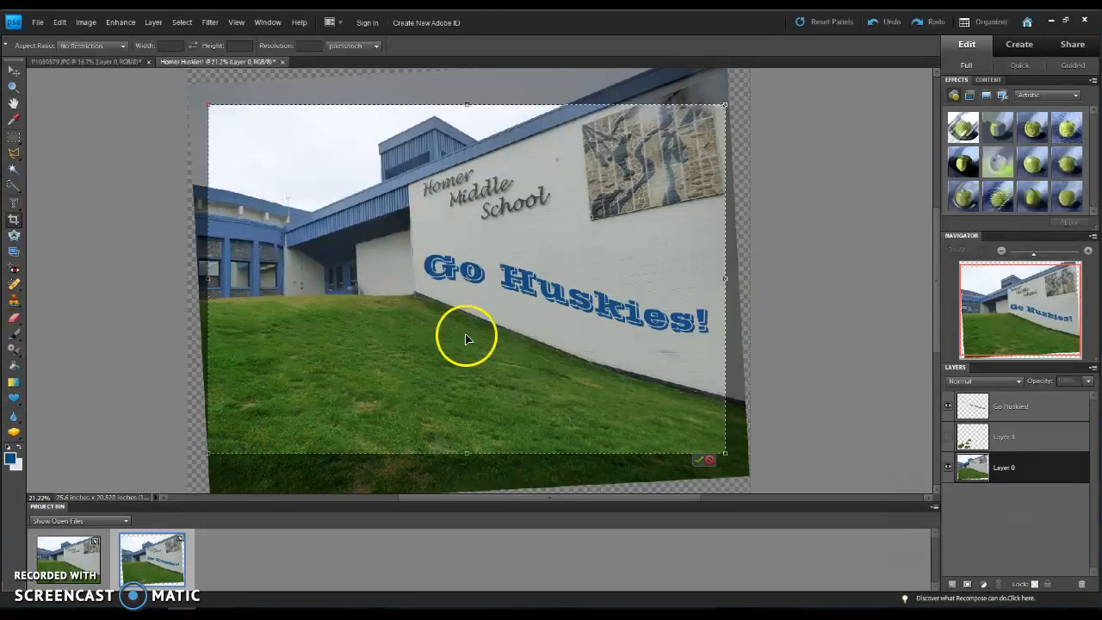
left_click(699, 459)
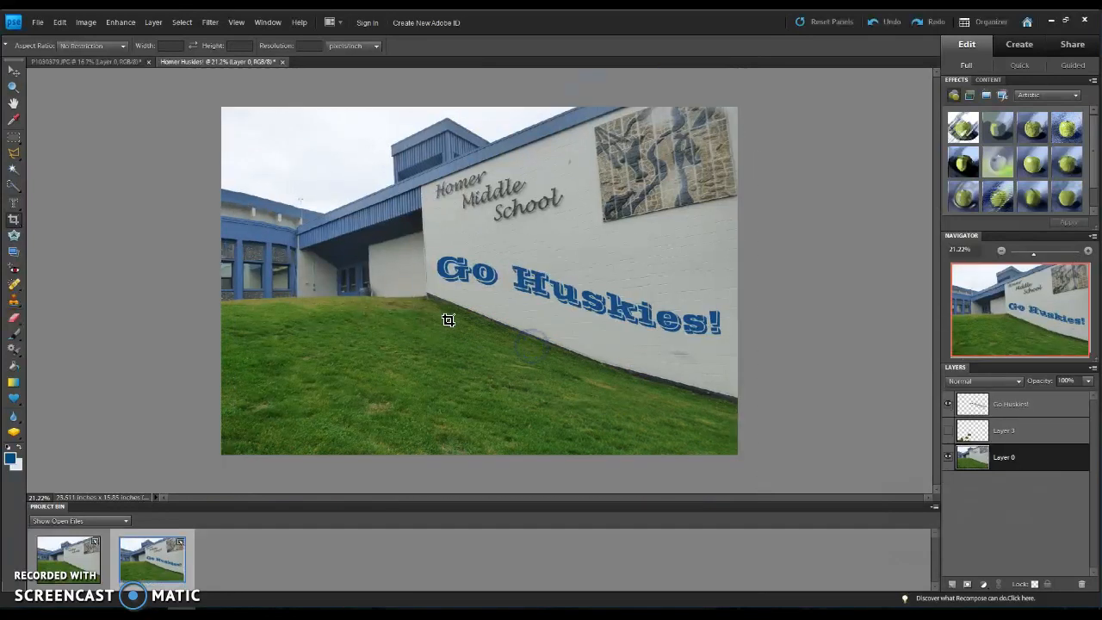
Step: Undo the last crop and straightening, and view the crop aspect ratio presets
key("ctrl+z")
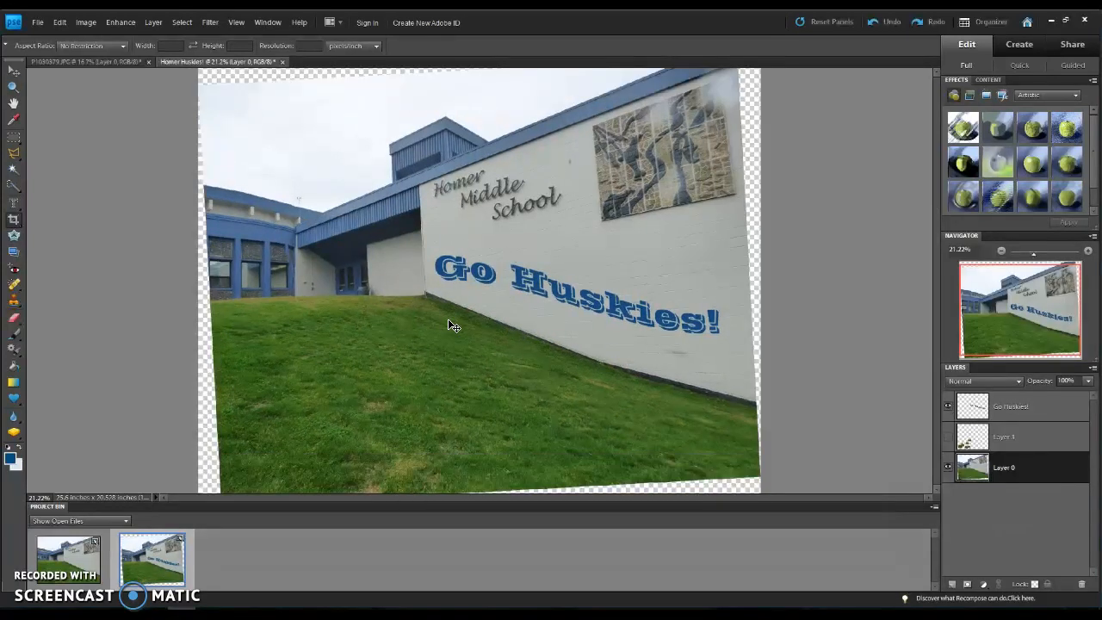
key("ctrl+z")
left_click(121, 46)
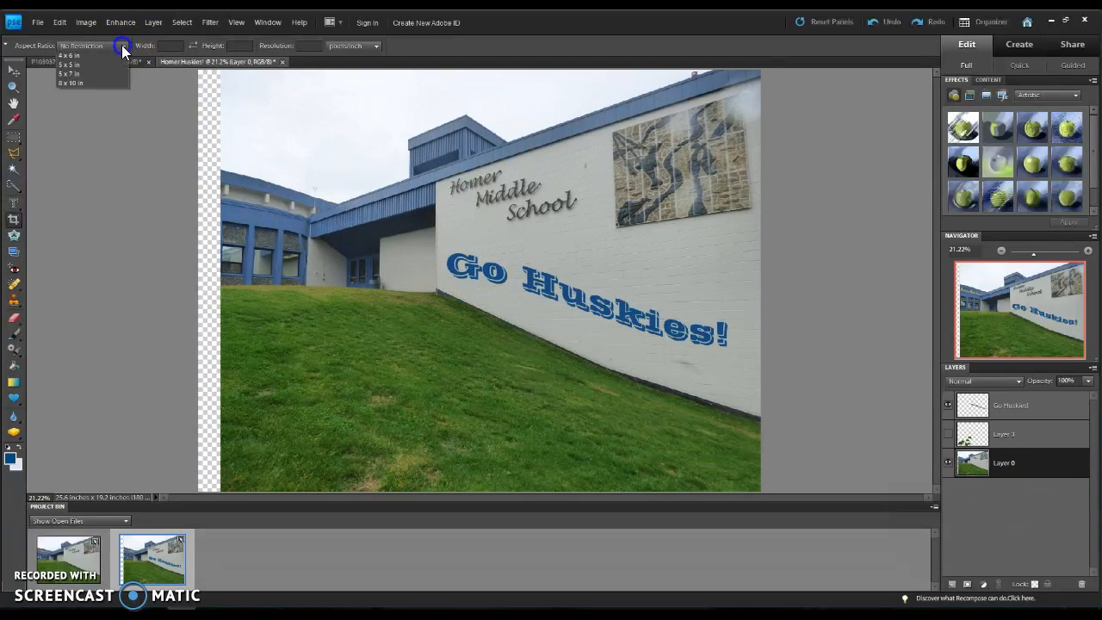
left_click(122, 45)
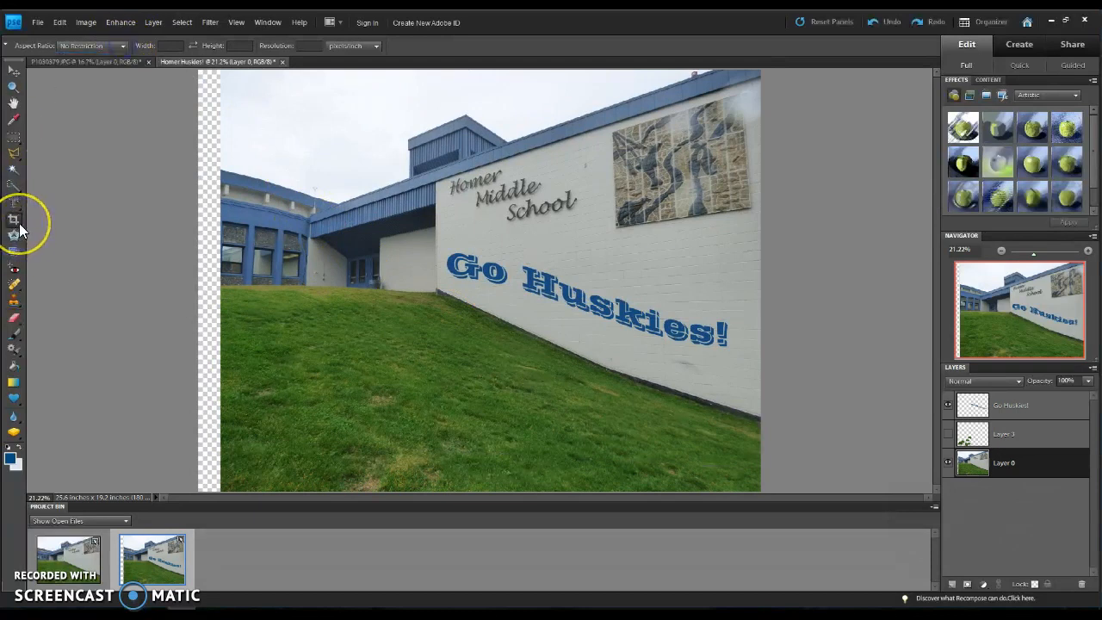
Step: Straighten the photo along the grass line at the building's base with the Crop to Remove Background option
left_click(14, 250)
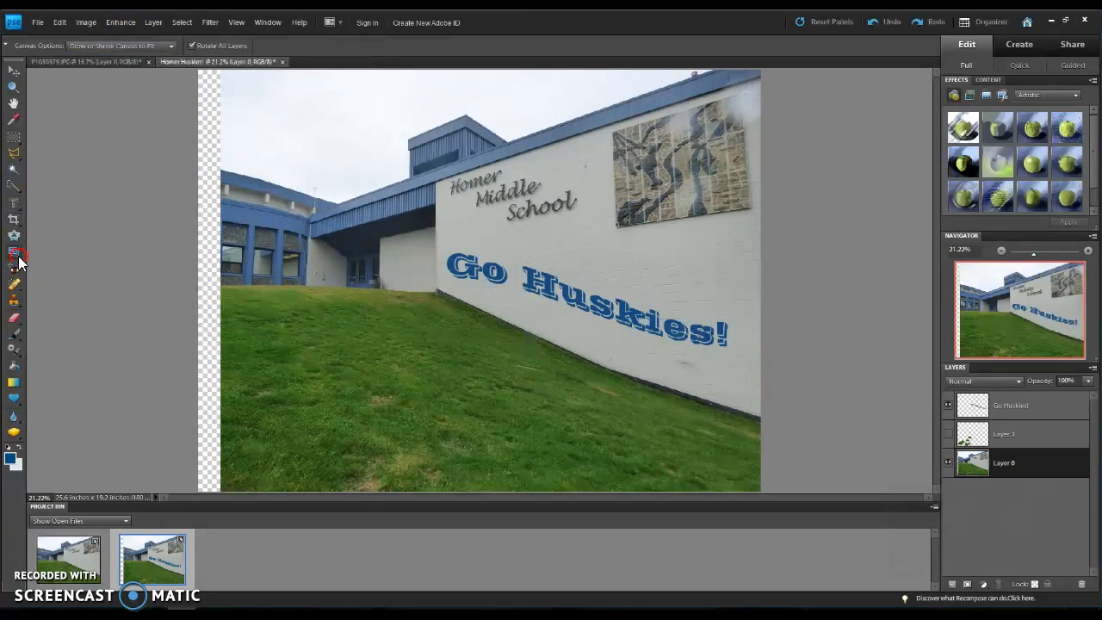
left_click(132, 49)
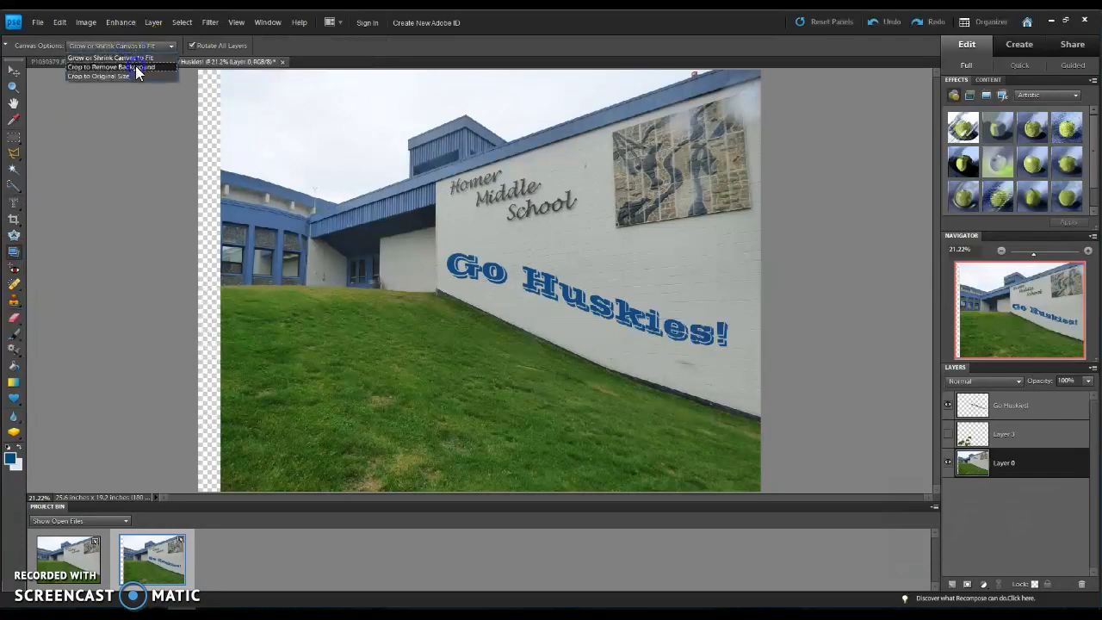
left_click(135, 65)
left_click_drag(308, 283, 325, 291)
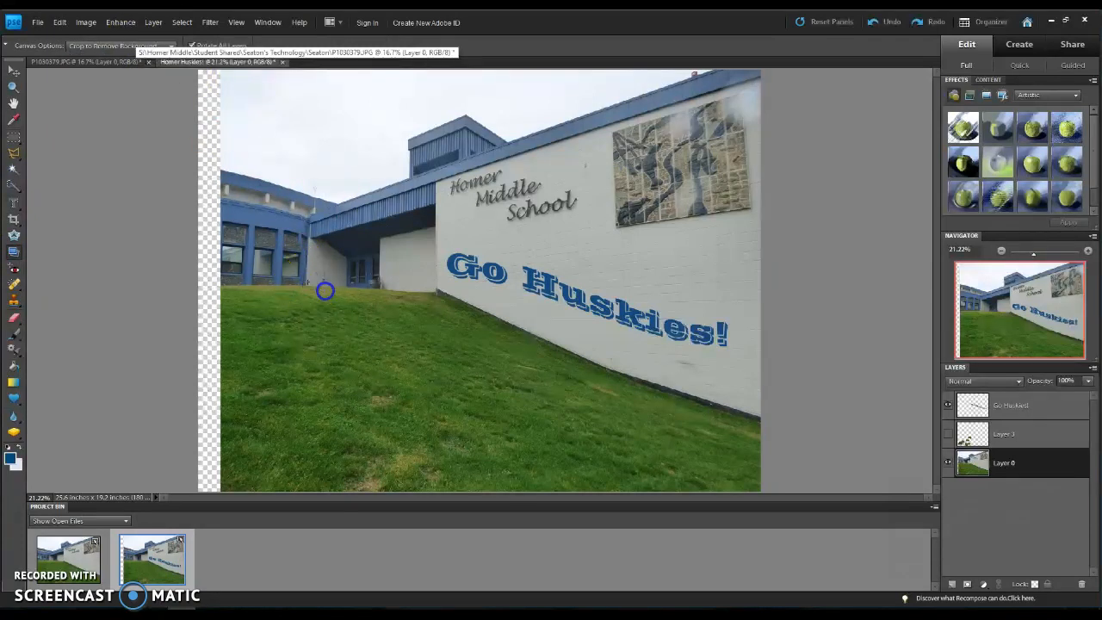
left_click_drag(469, 279, 470, 281)
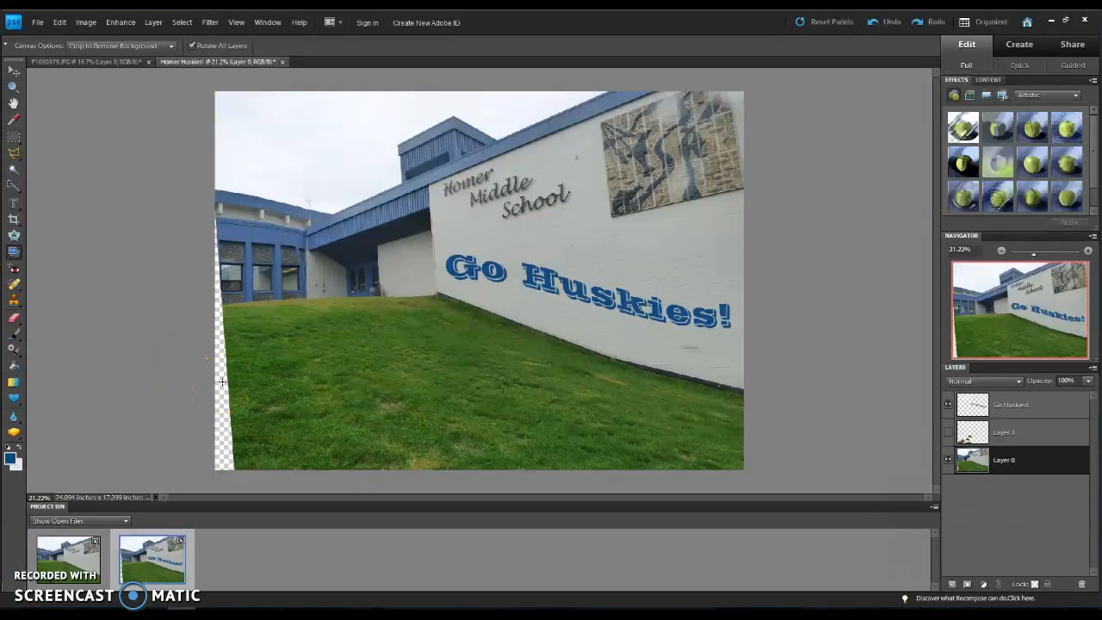
Step: Crop the photo to about 23 by 16.9 in, excluding the transparent strip along its left edge
left_click(14, 218)
left_click_drag(226, 97, 402, 409)
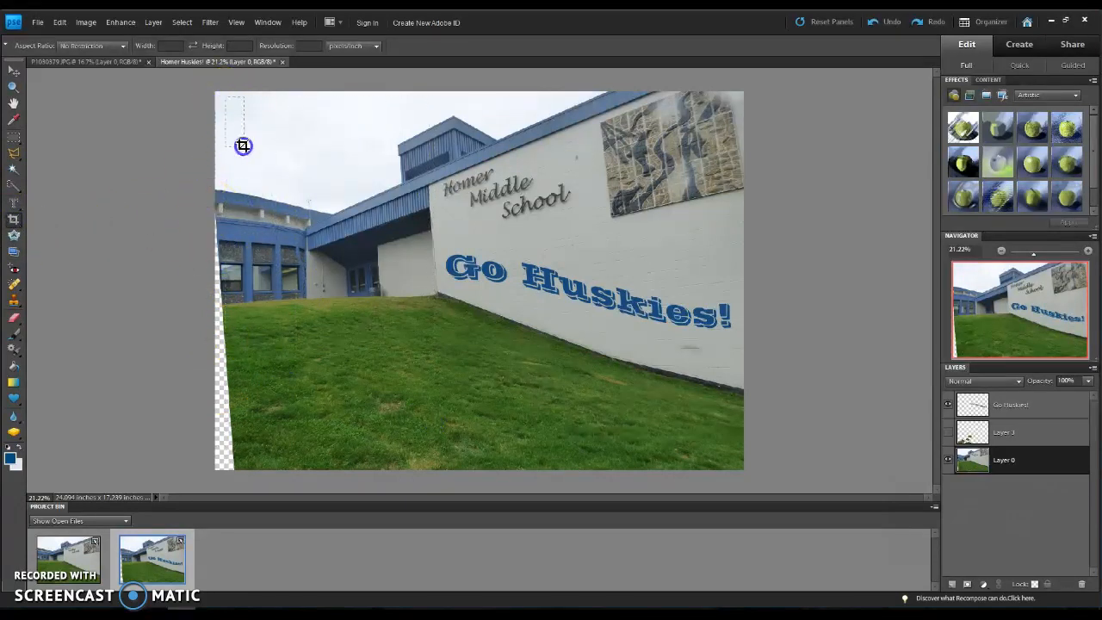
left_click_drag(236, 138, 237, 139)
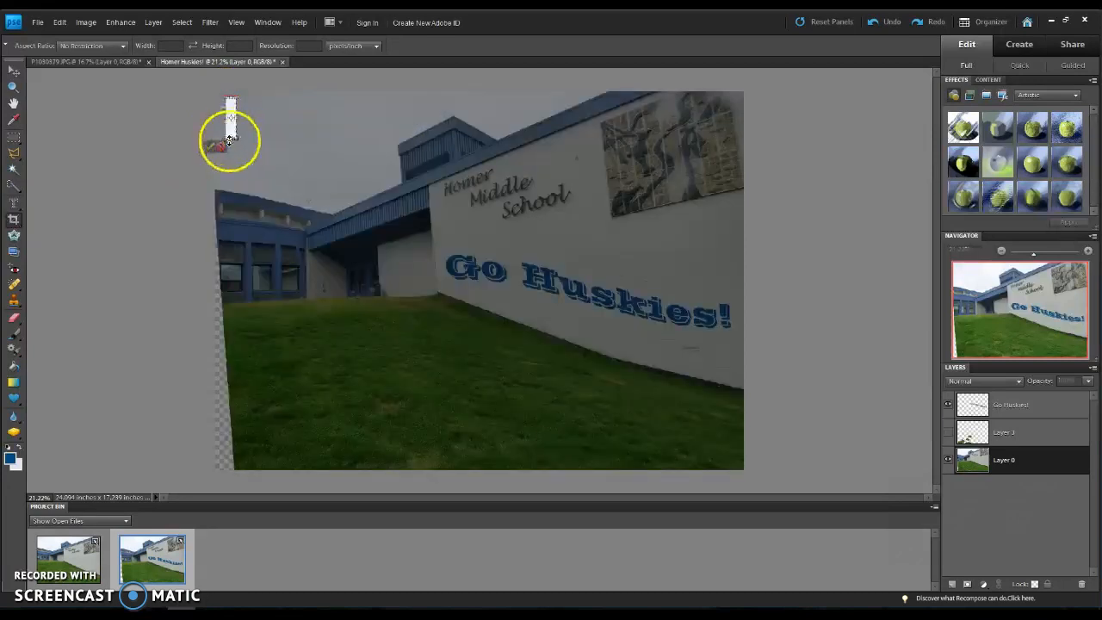
left_click(221, 147)
left_click_drag(235, 99, 733, 470)
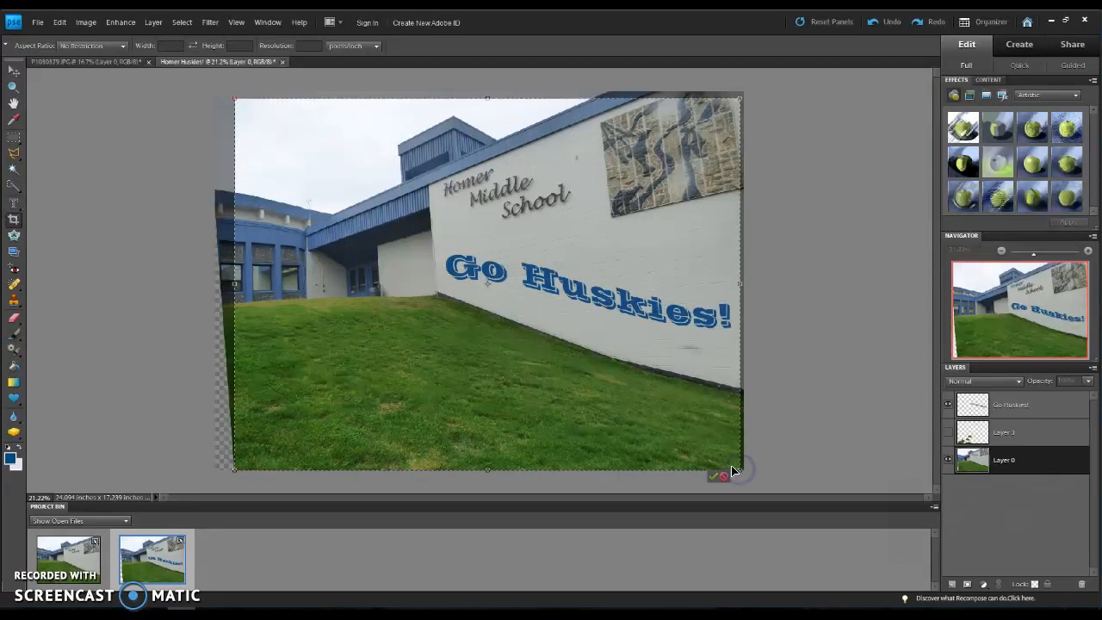
left_click(714, 477)
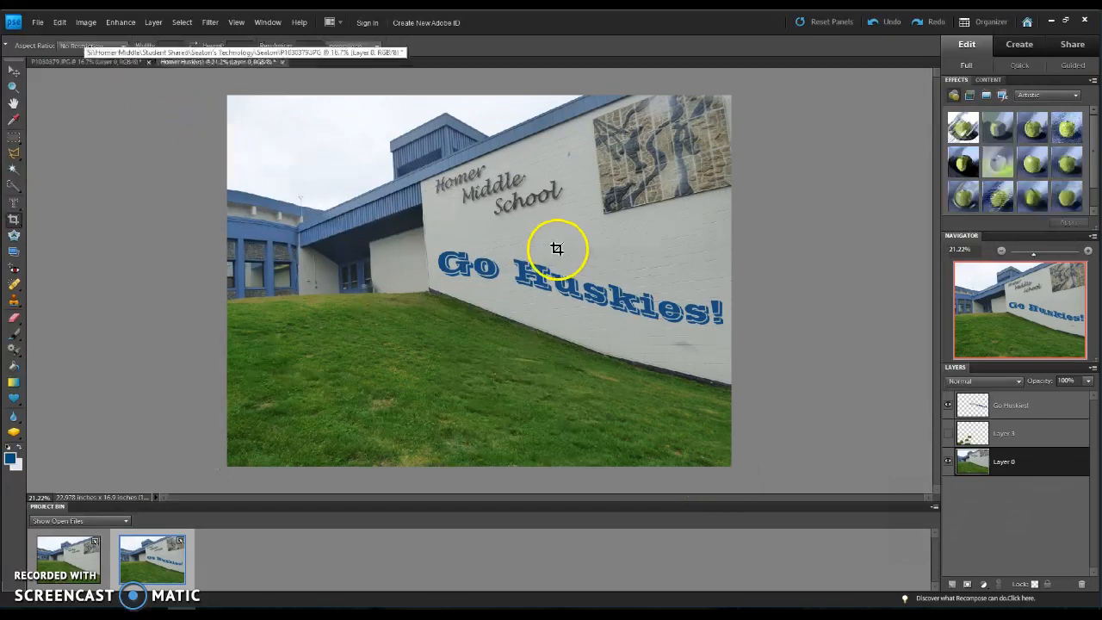
Step: Browse the Cookie Cutter's Face and Characters shape sets, and return to the Default set
left_click(13, 236)
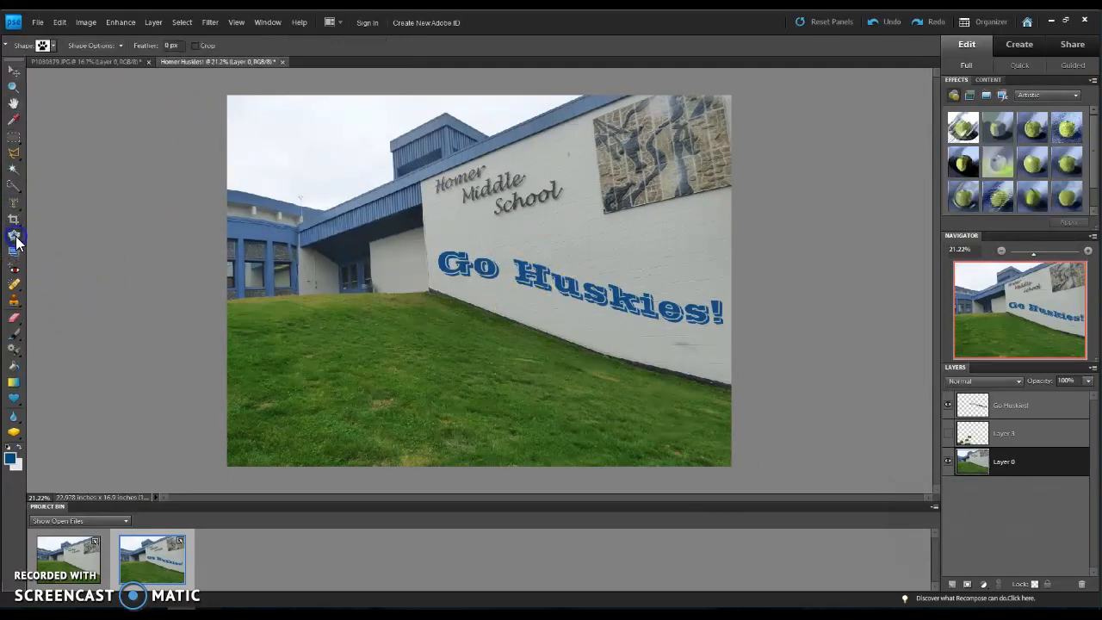
left_click(52, 46)
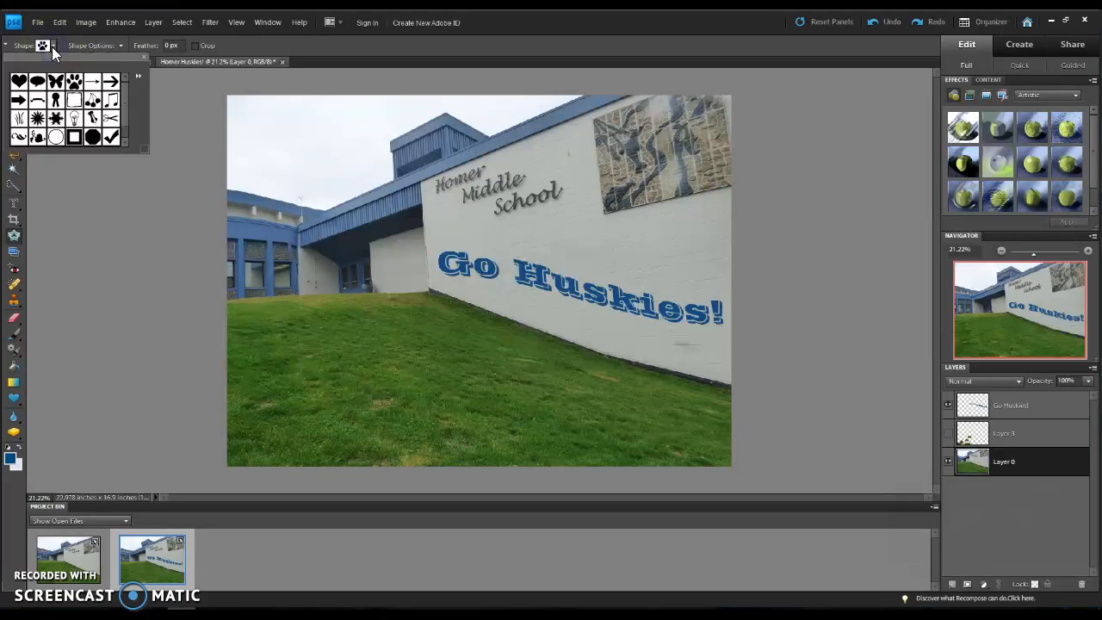
left_click(138, 76)
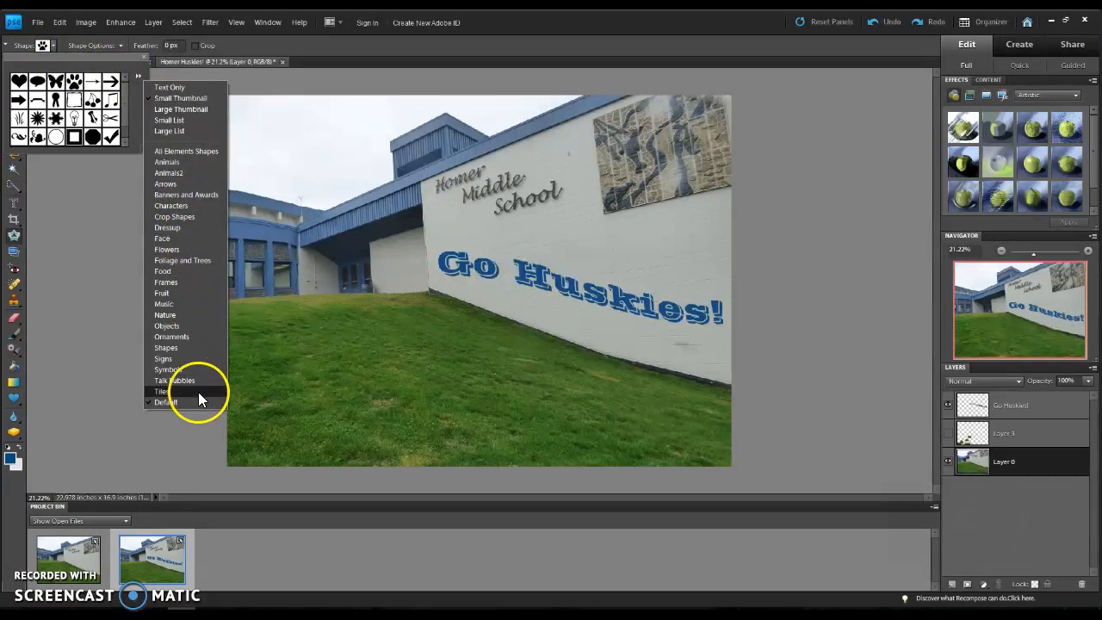
left_click(173, 240)
left_click(138, 76)
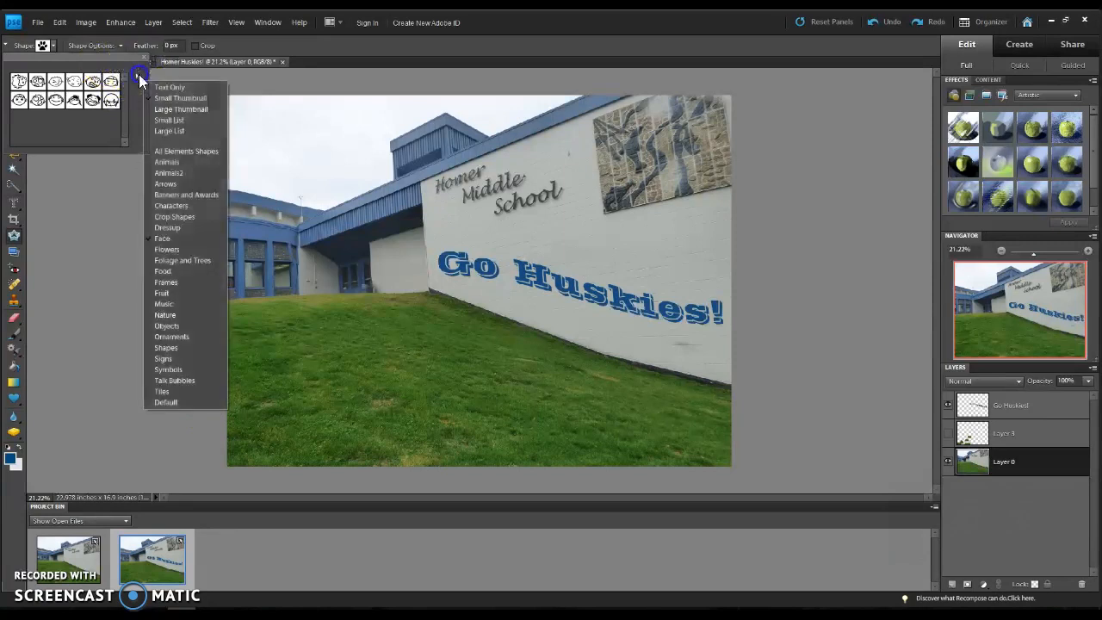
left_click(171, 206)
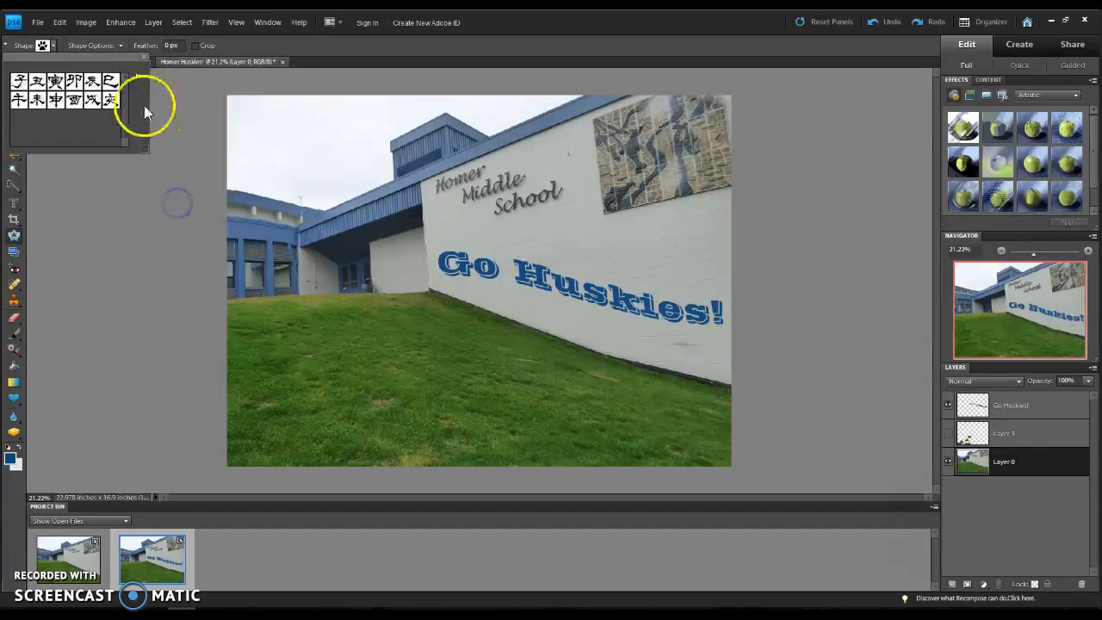
left_click(138, 76)
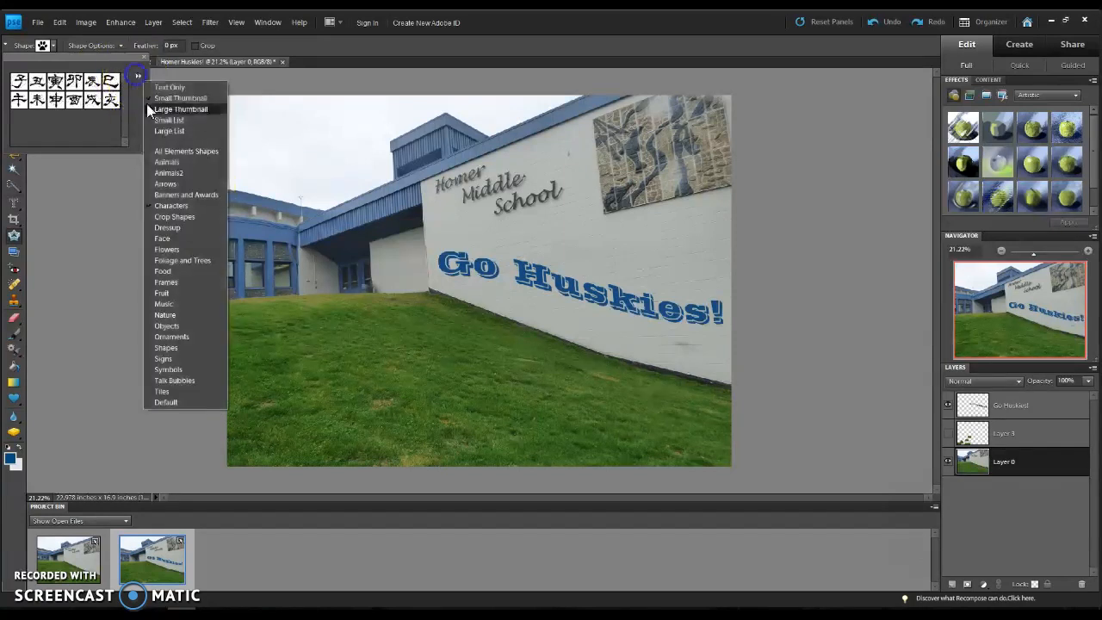
left_click(183, 402)
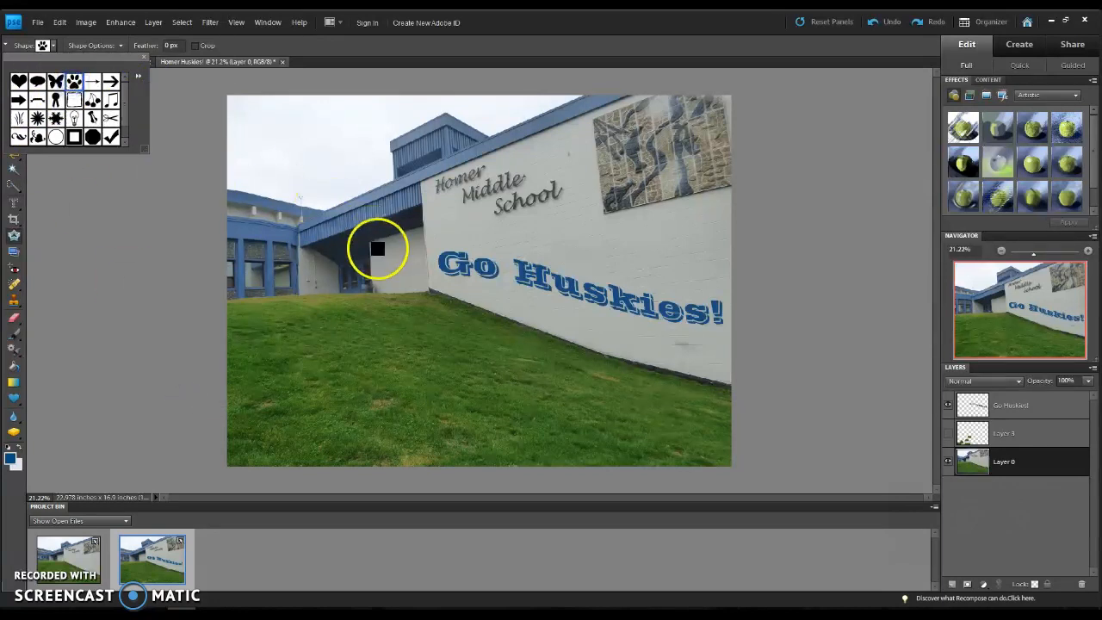
Step: Try cutting Layer 0 into a paw print spanning most of the photo, and cancel the cut
left_click(288, 109)
left_click_drag(287, 109, 715, 460)
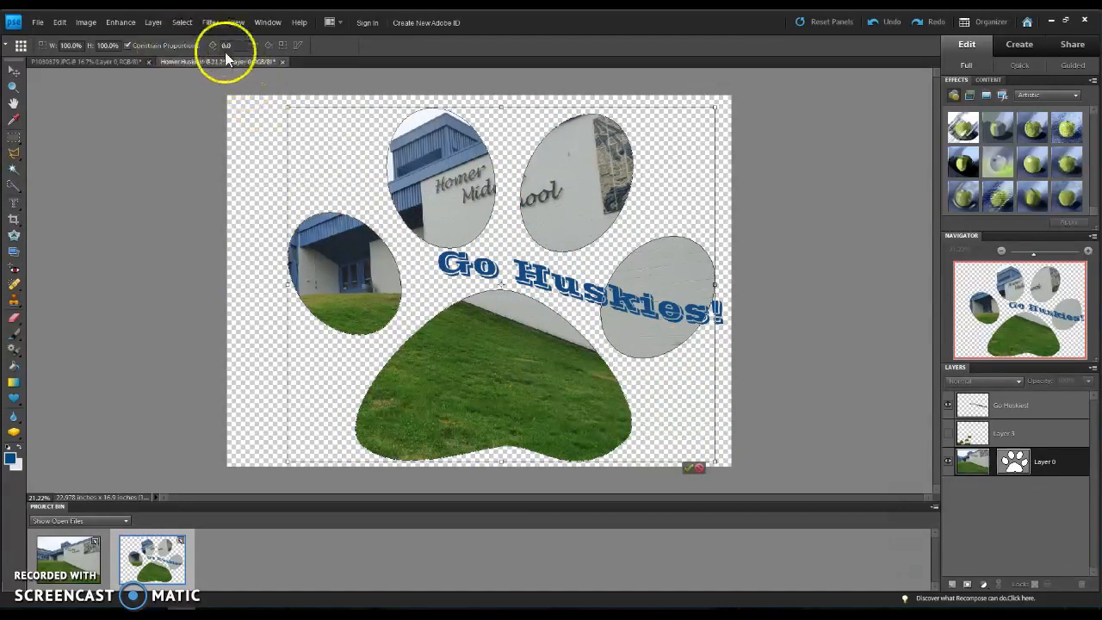
left_click(700, 470)
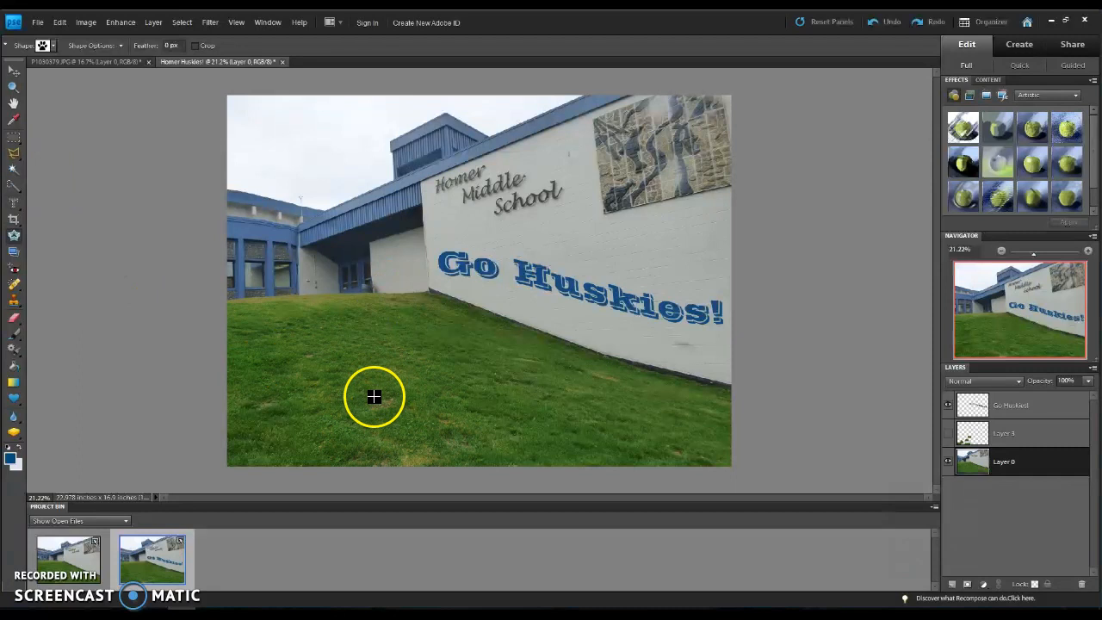
Step: Show and hide Layer 3 again, and activate the Polygonal Lasso tool
left_click(951, 440)
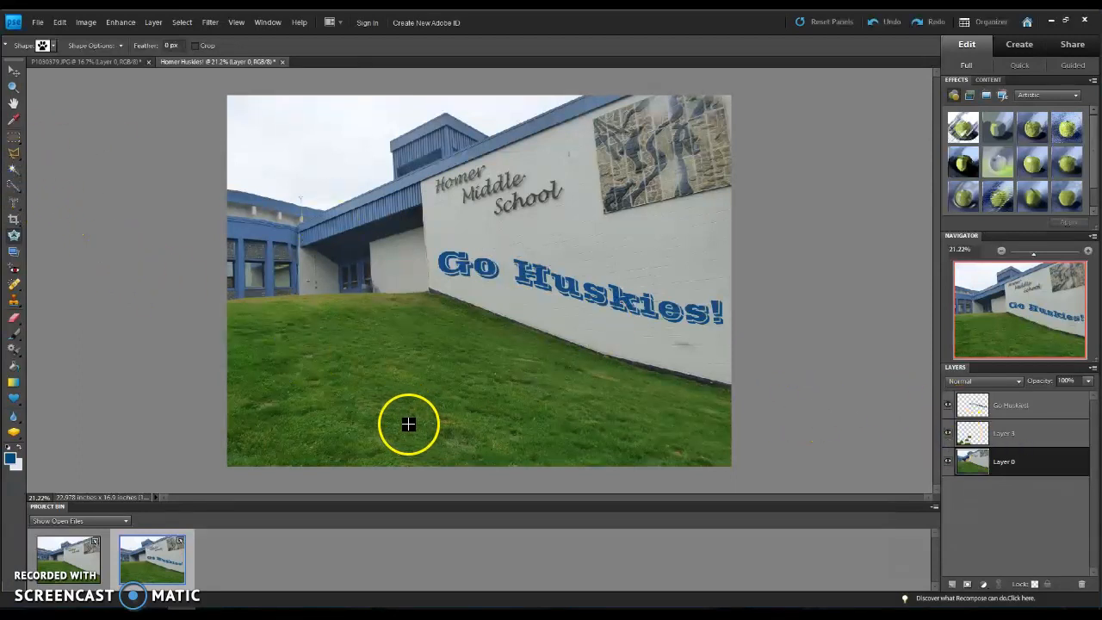
left_click(19, 163)
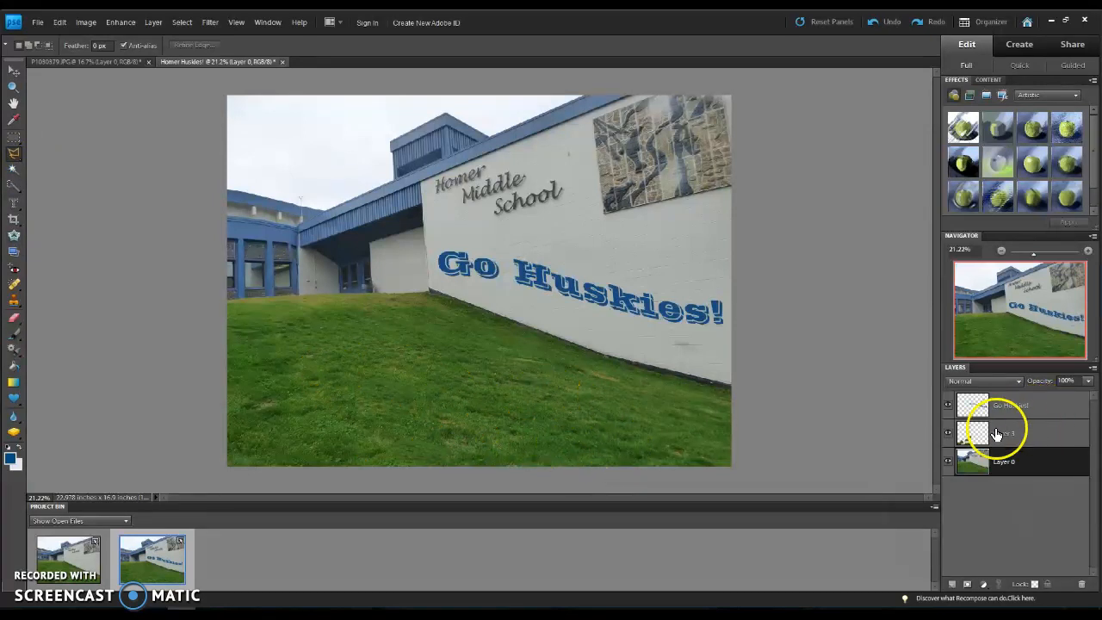
left_click(949, 436)
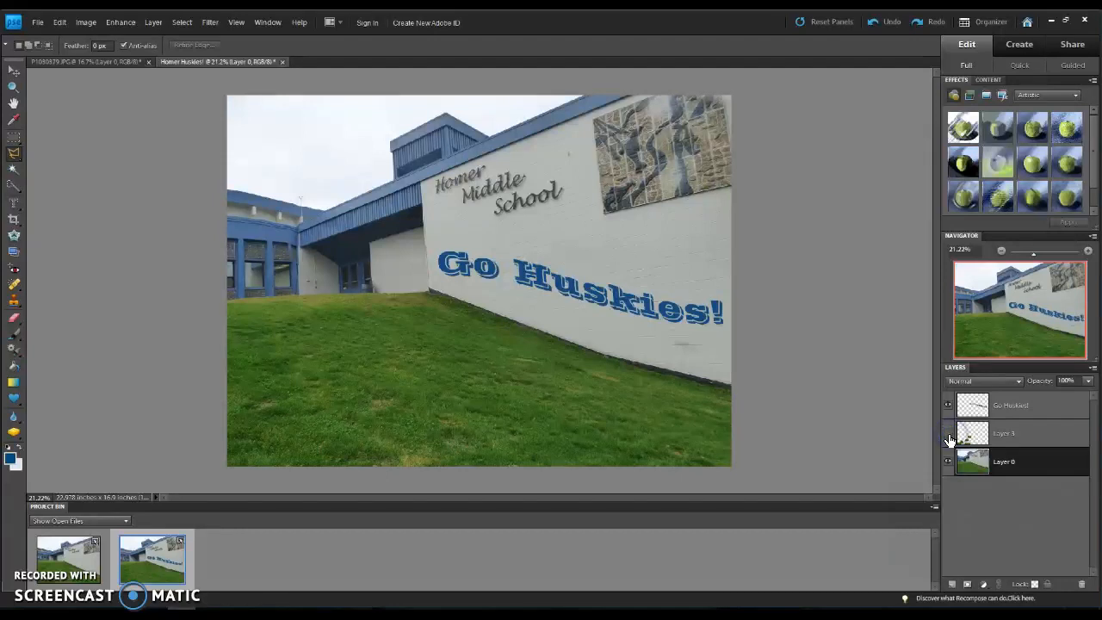
Step: Show Layer 3, and start saving the Homer Huskies! photo with JPEG as the file format
left_click(949, 438)
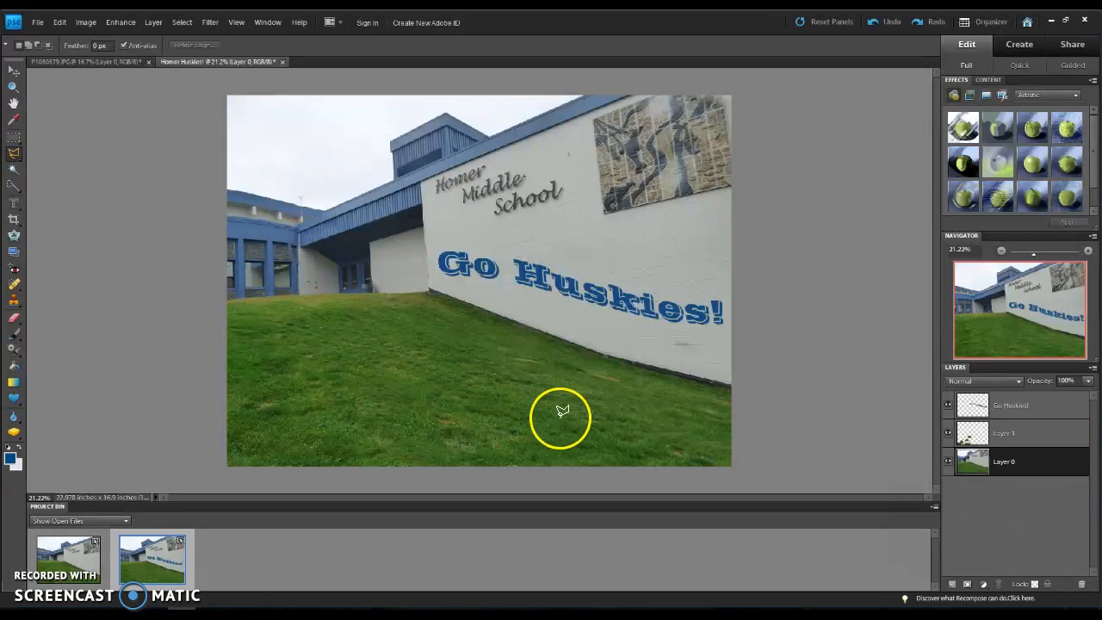
left_click(38, 23)
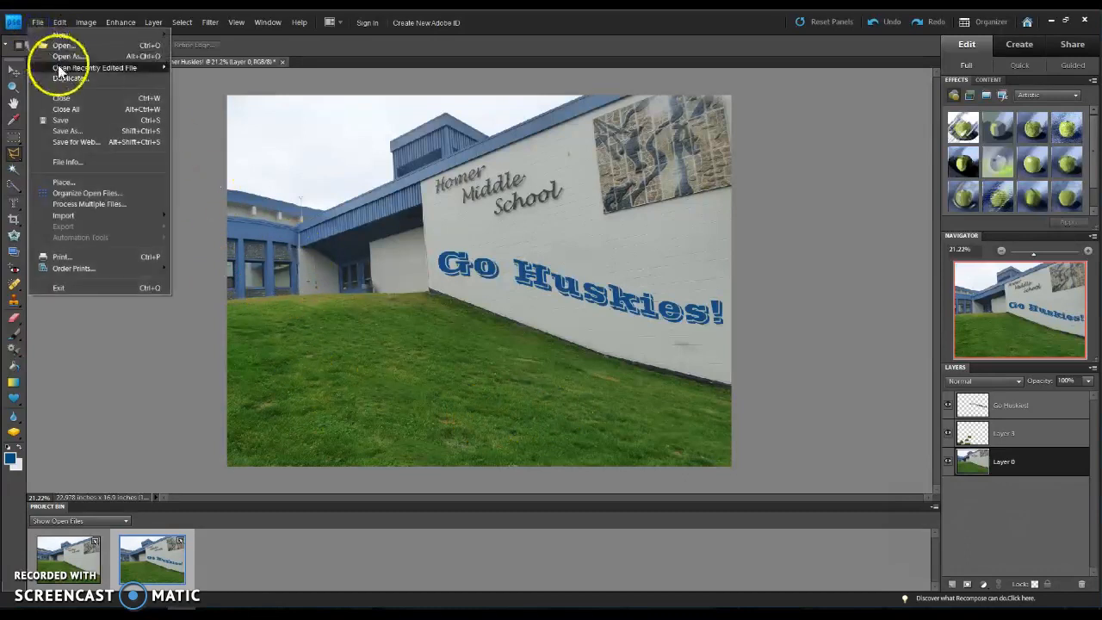
left_click(88, 124)
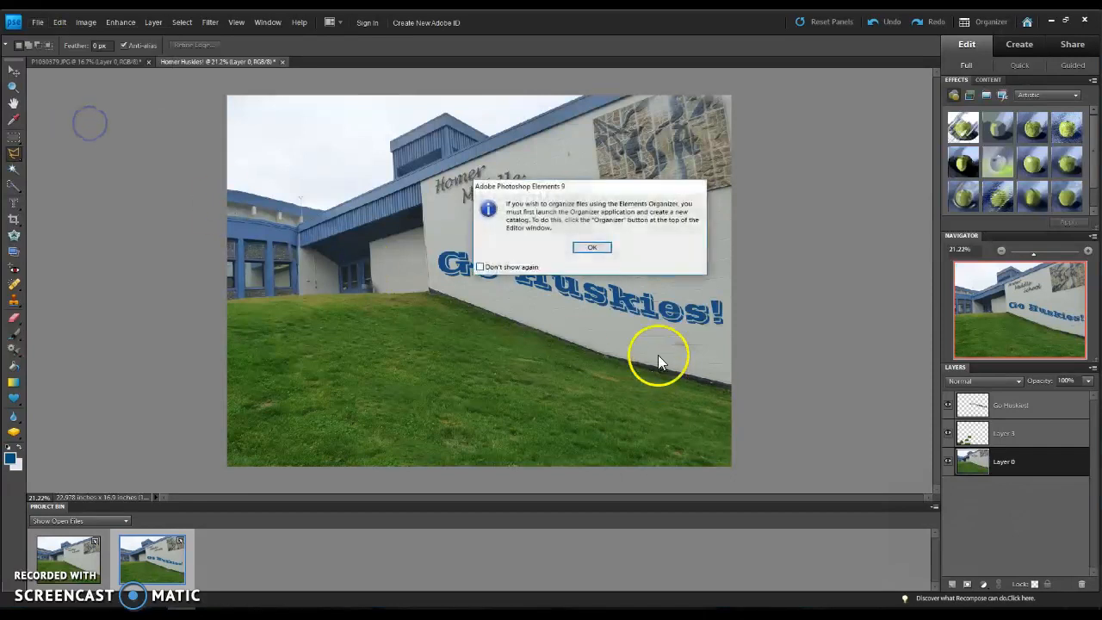
left_click(606, 248)
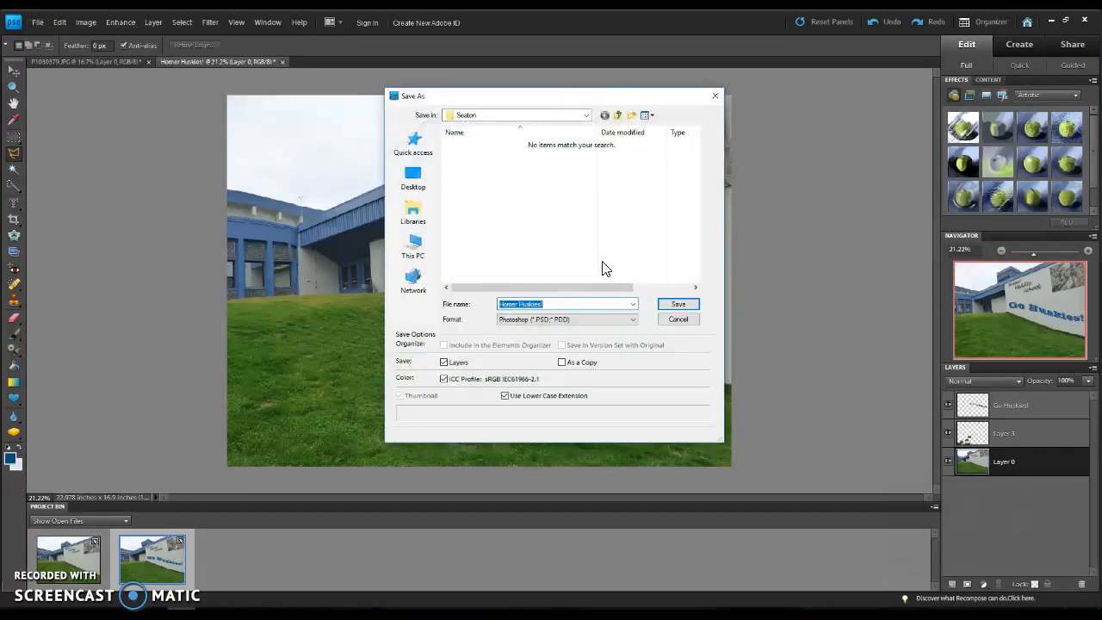
left_click(615, 325)
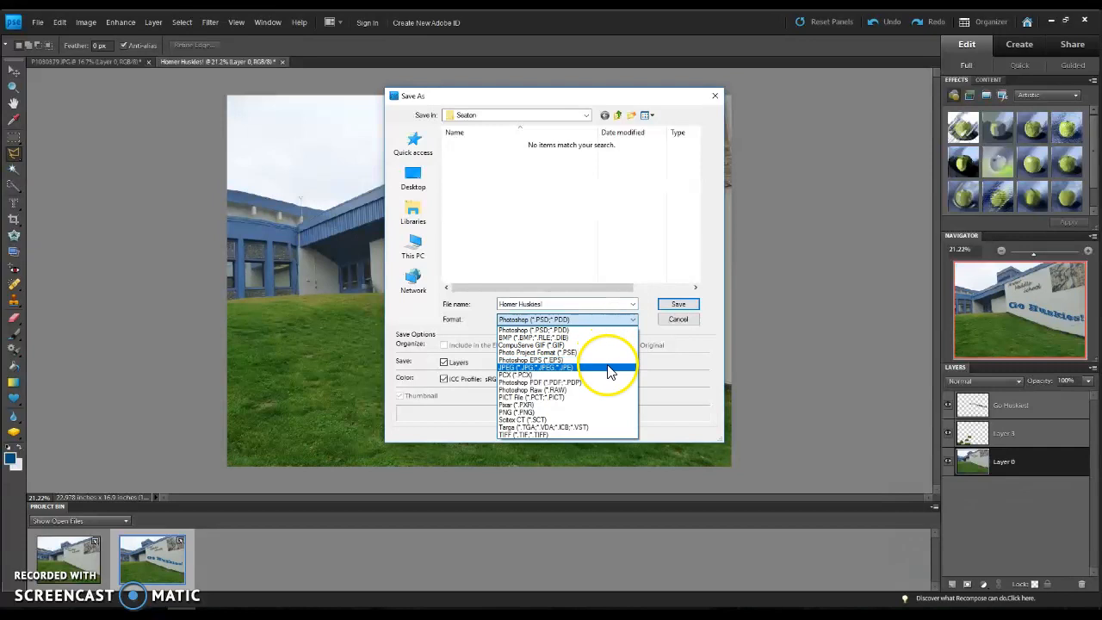
left_click(605, 364)
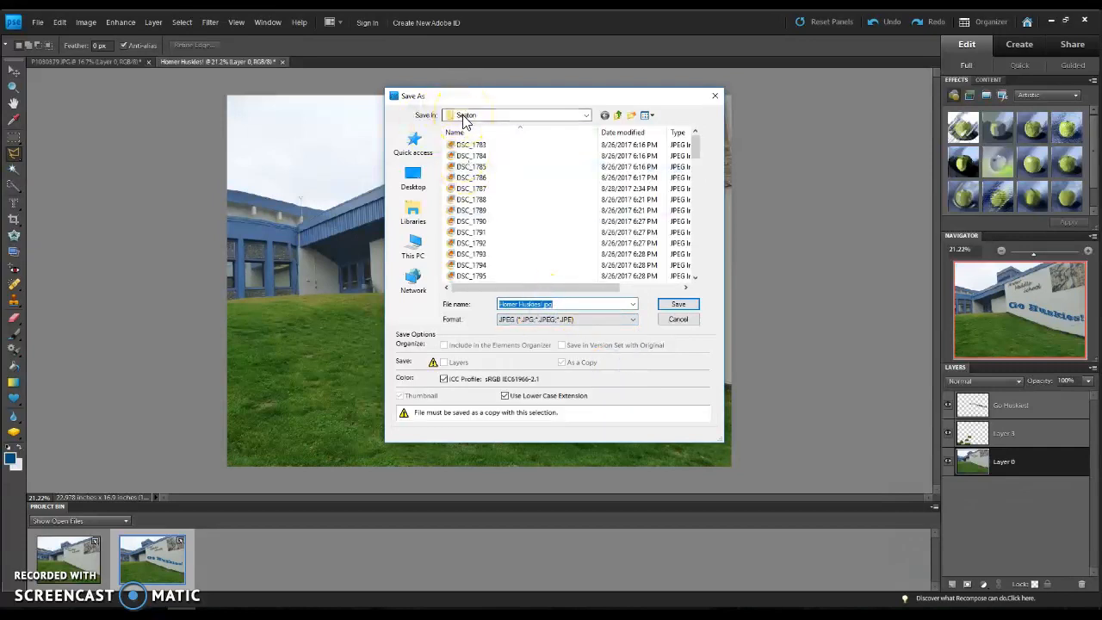
Step: Save the JPEG copy in the current shared surname folder, named with the surname and #3, at High quality 8 with Baseline ("Standard") format
left_click(583, 116)
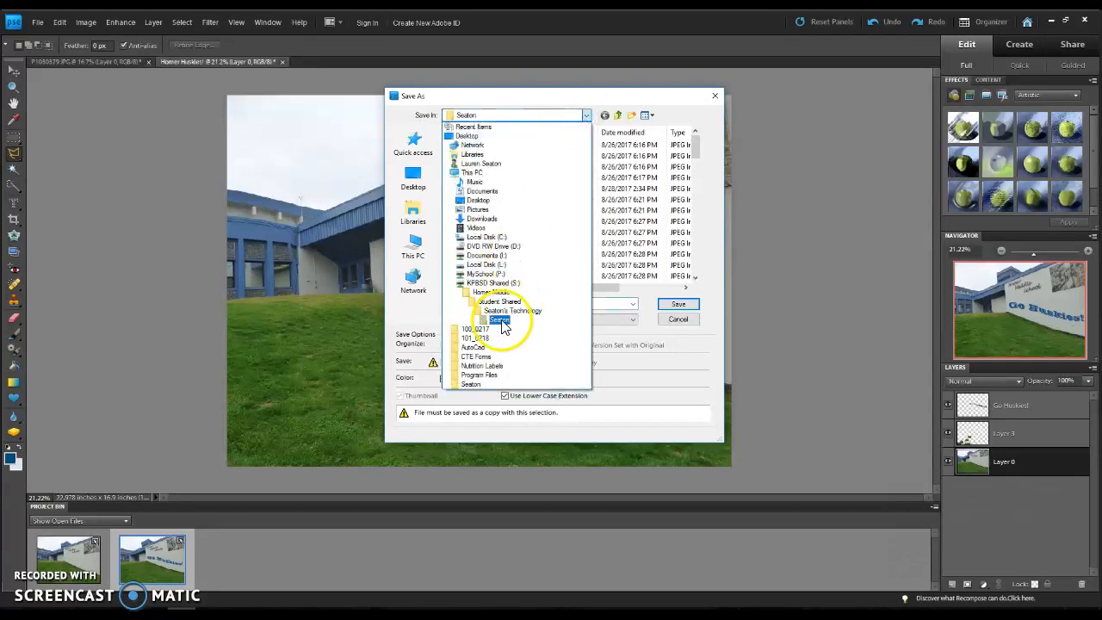
left_click(501, 322)
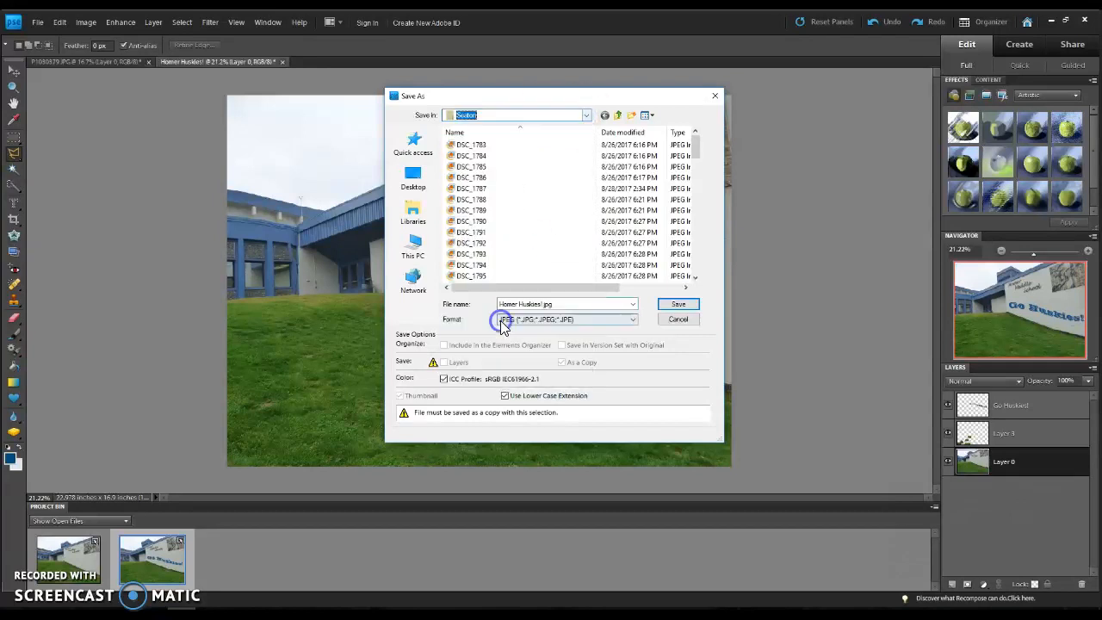
left_click(587, 117)
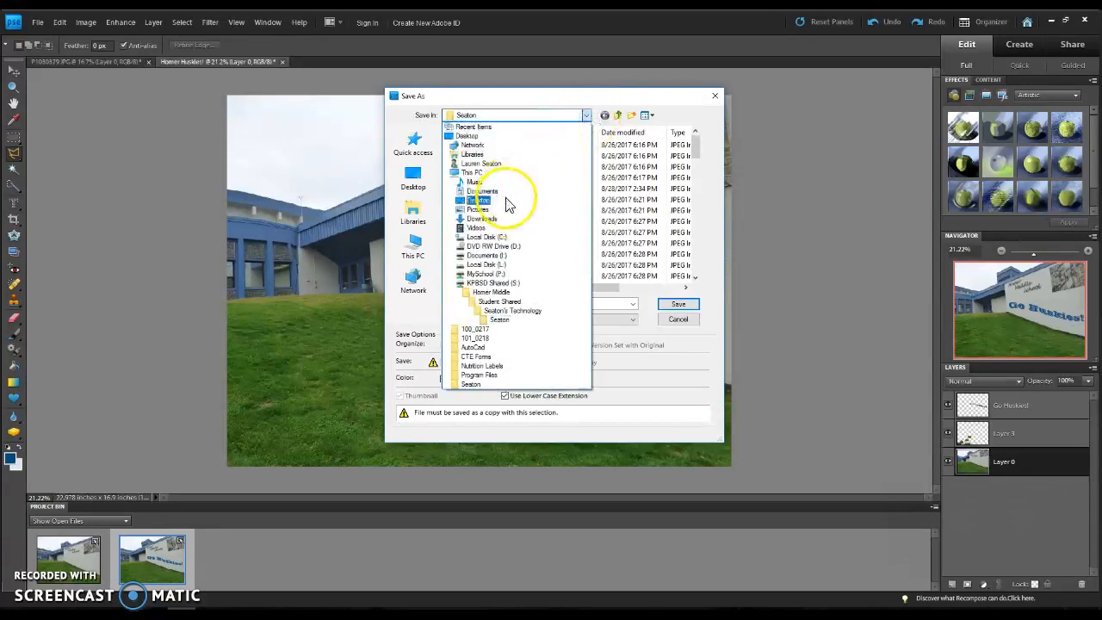
left_click(585, 117)
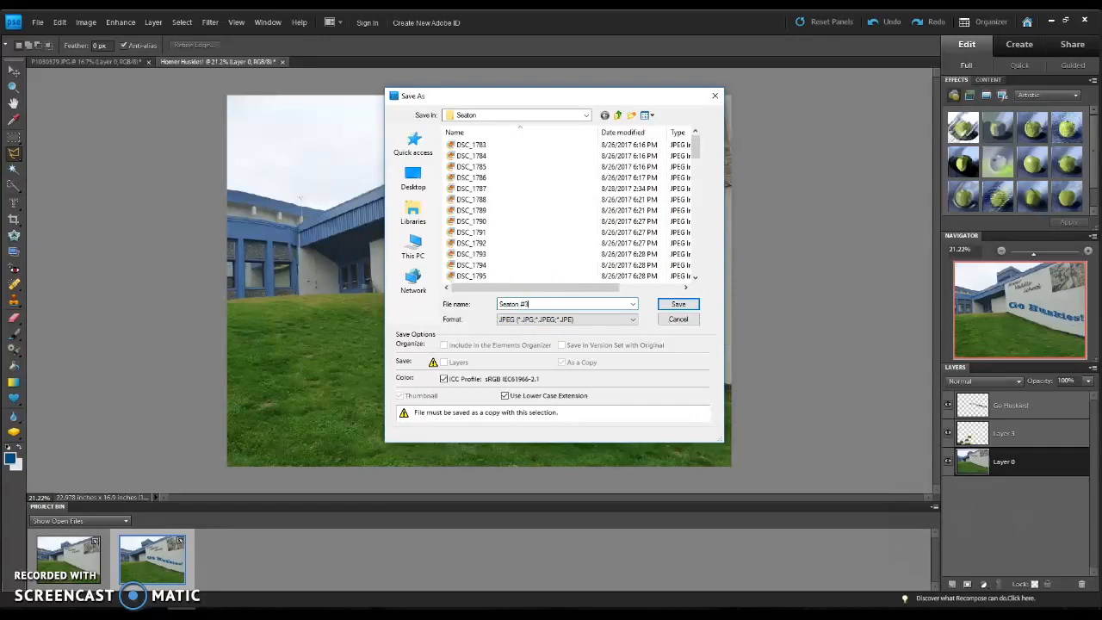
left_click(676, 304)
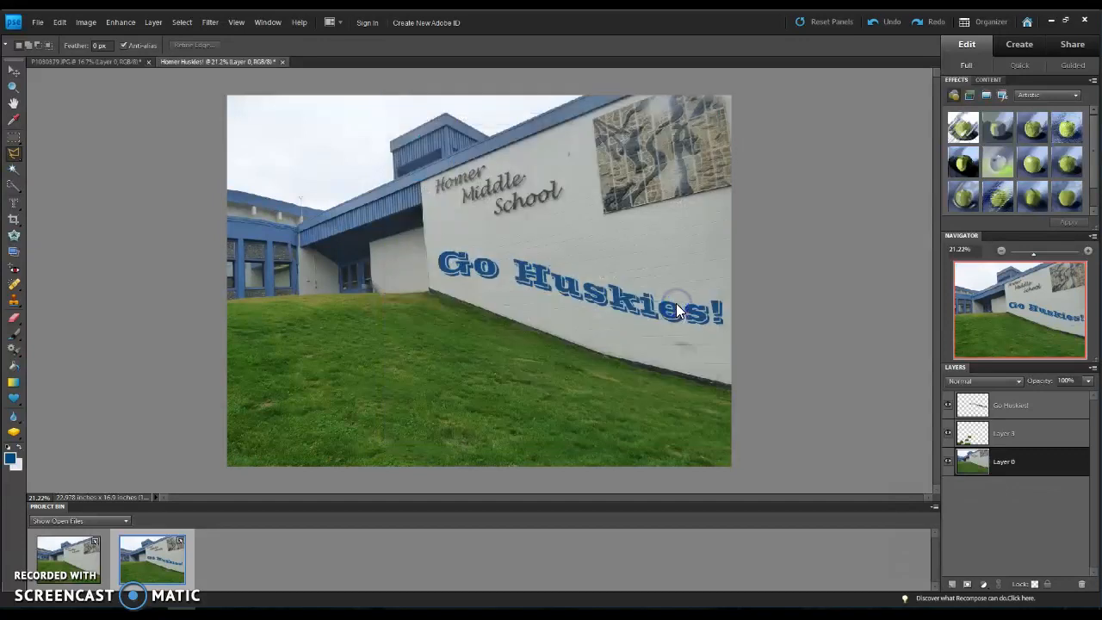
left_click(616, 177)
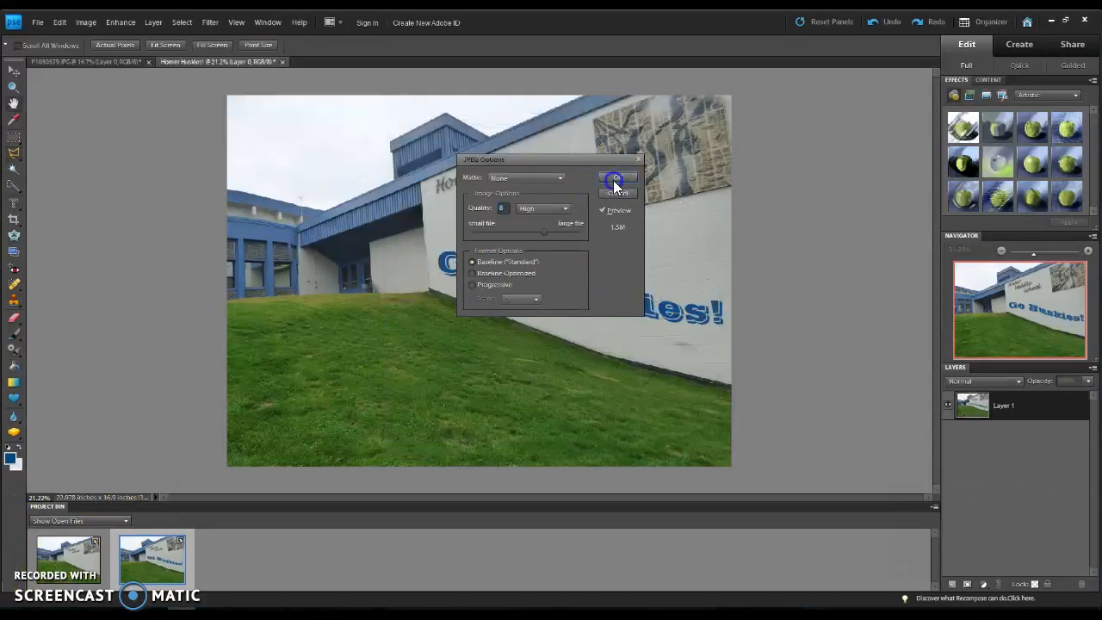